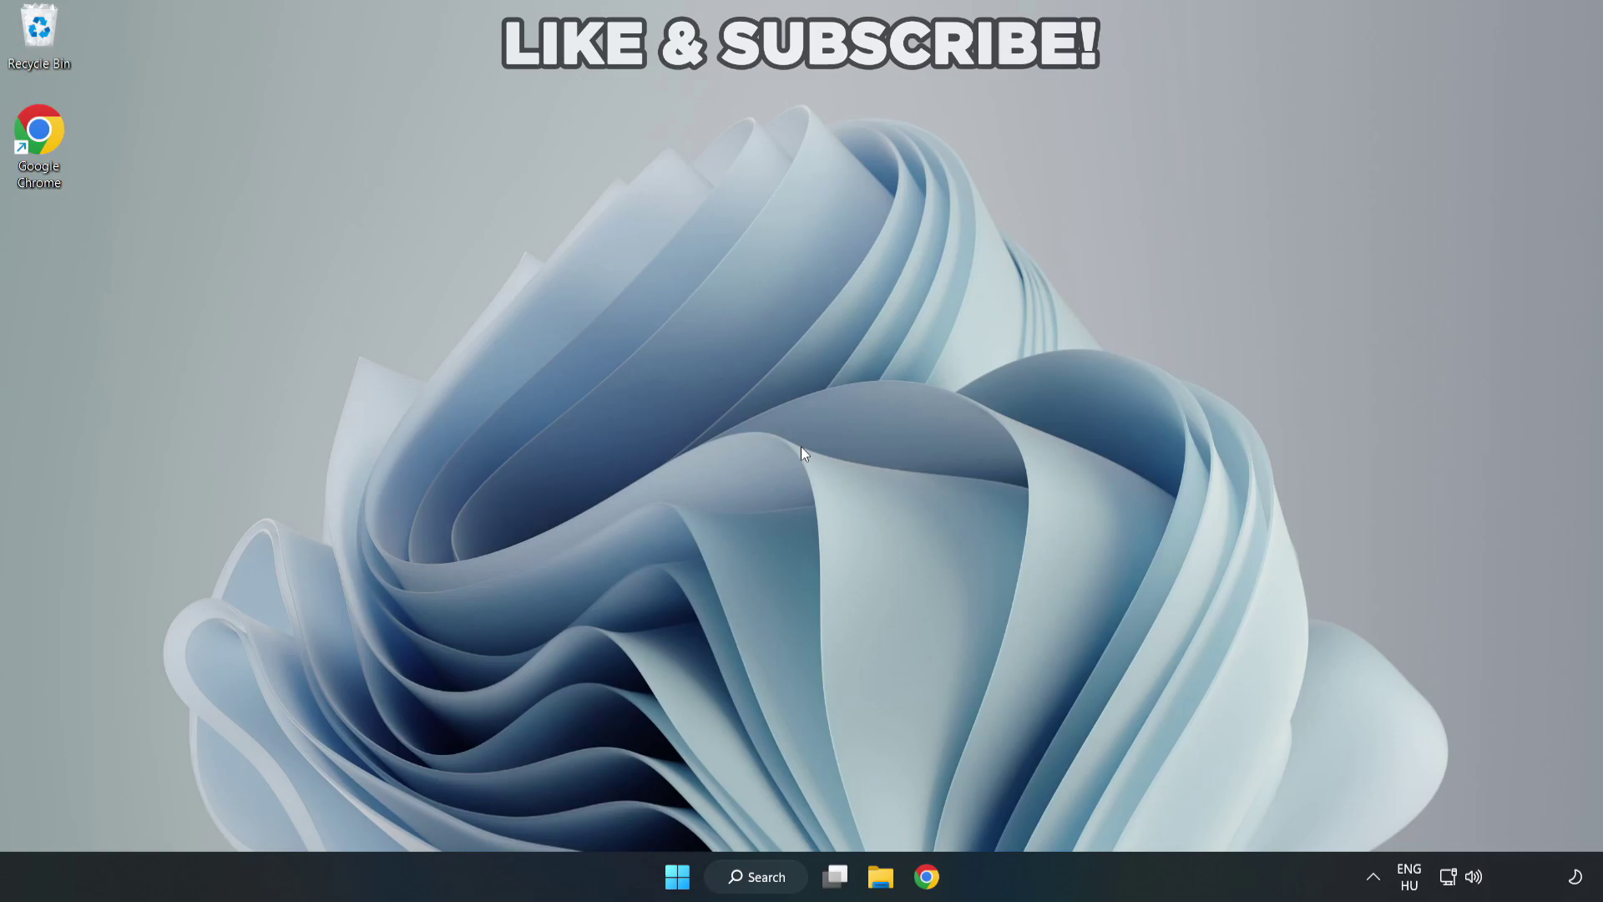
- Find Device Manager via Windows Search and launch it from the best match
click(767, 877)
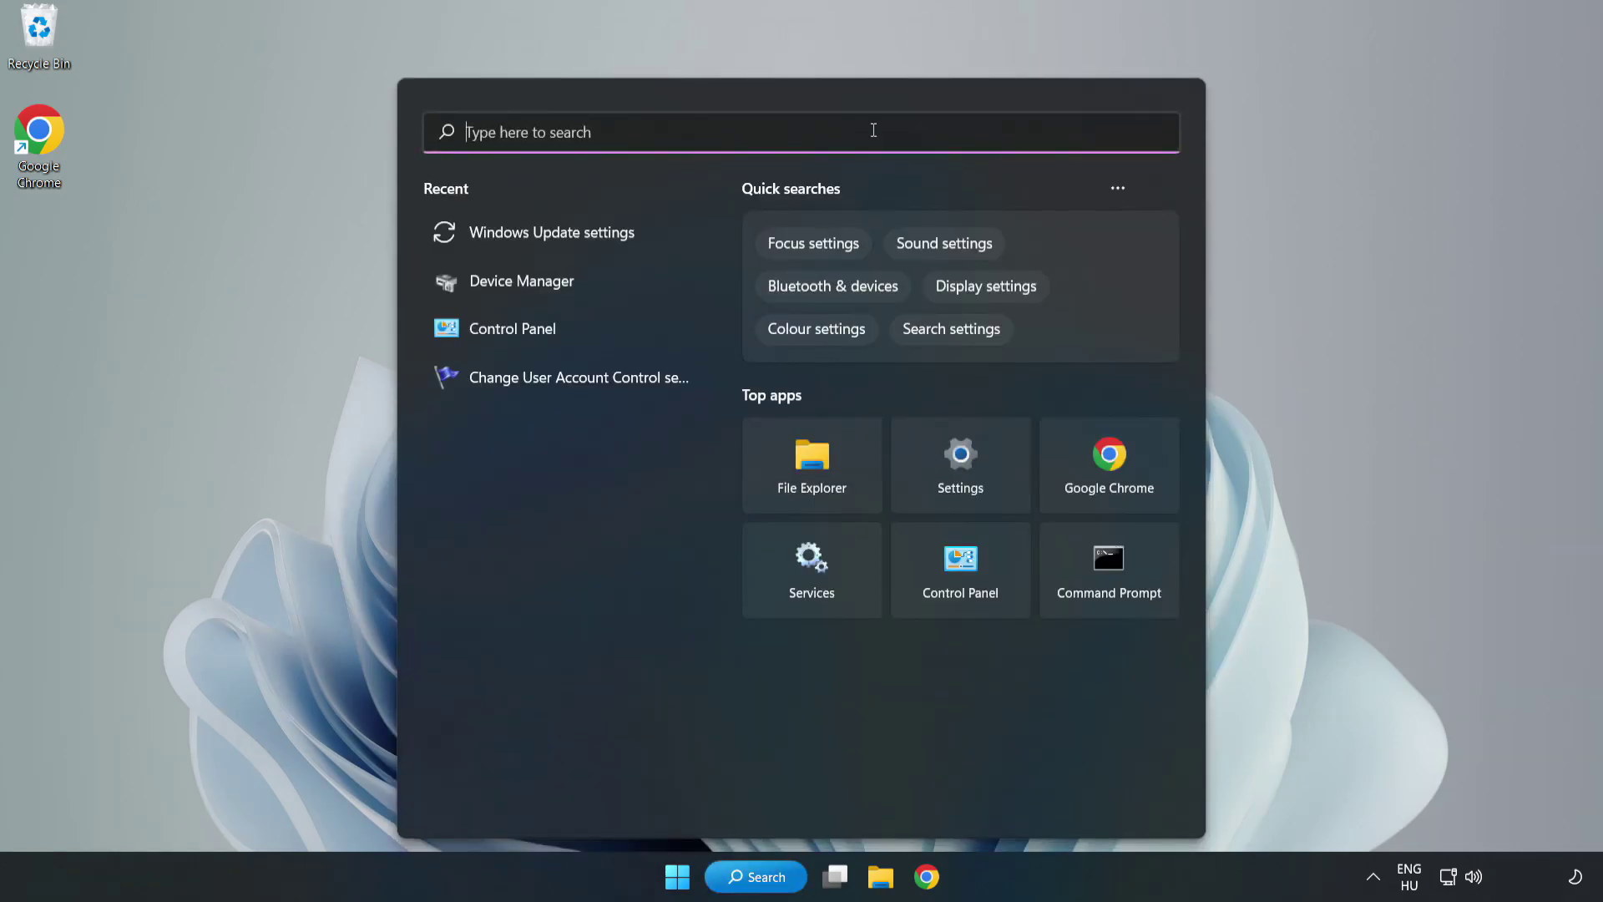
text(devic)
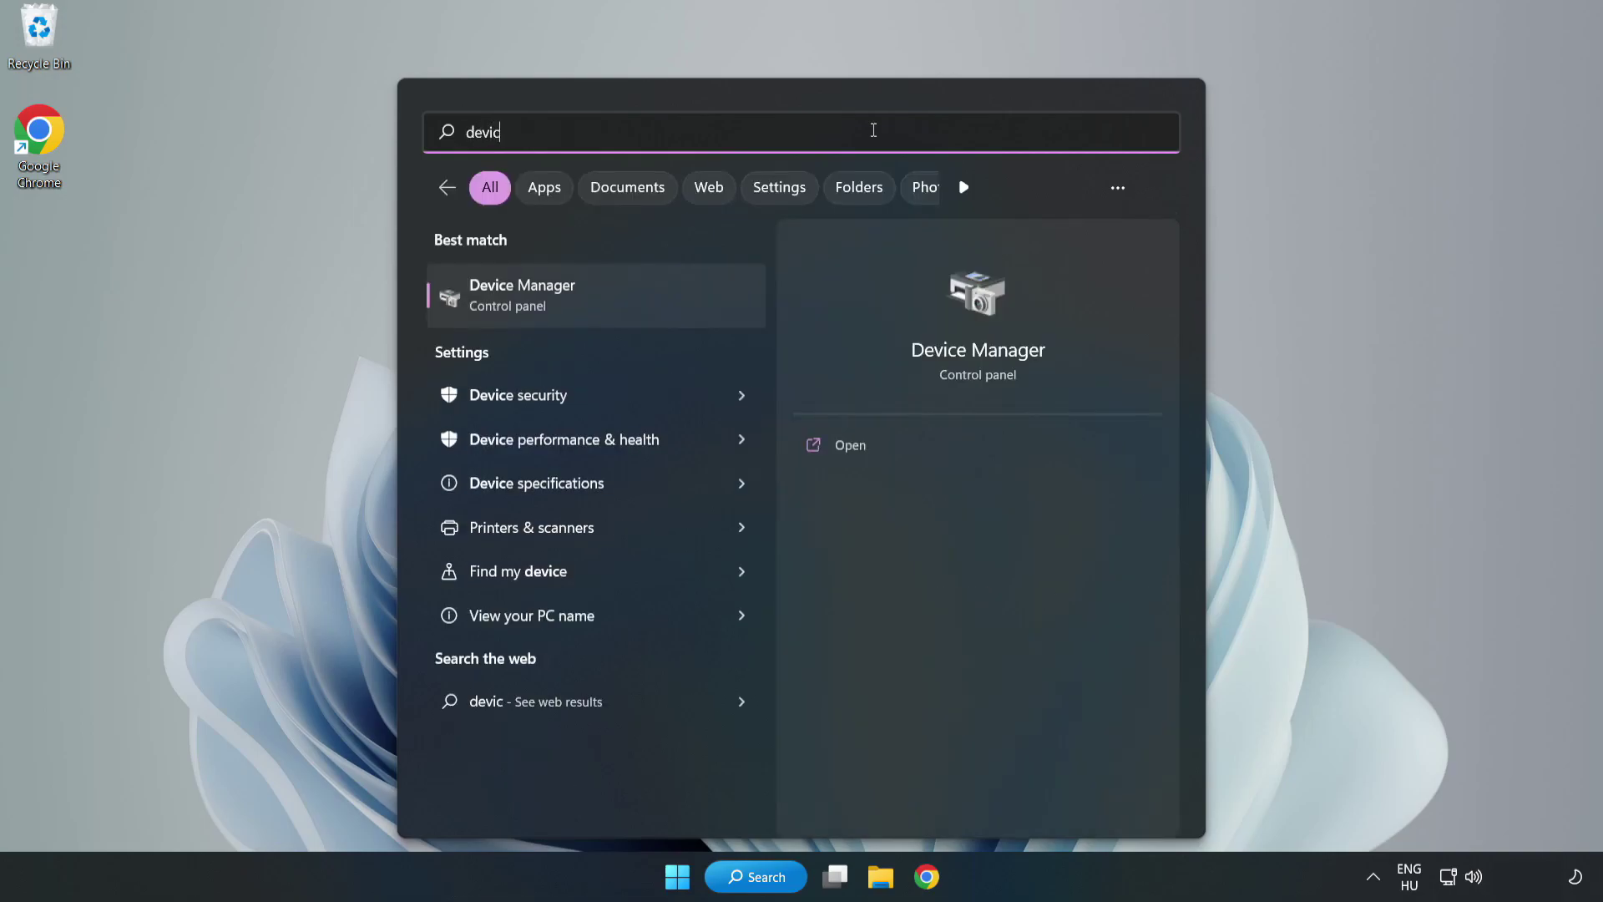
text(e mana)
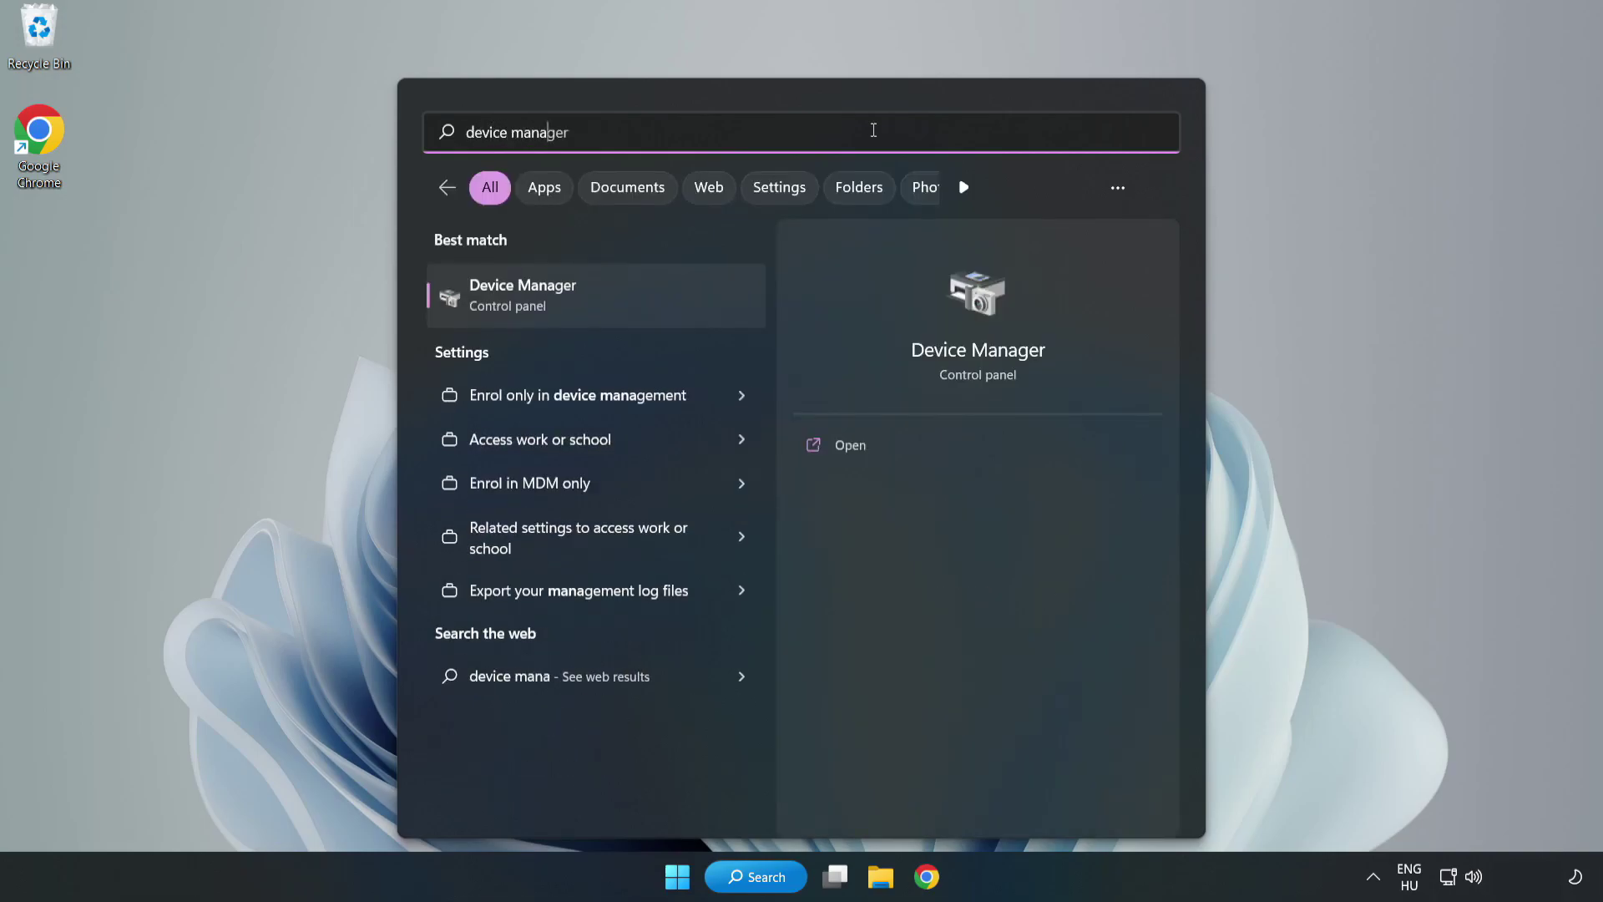
text(ger)
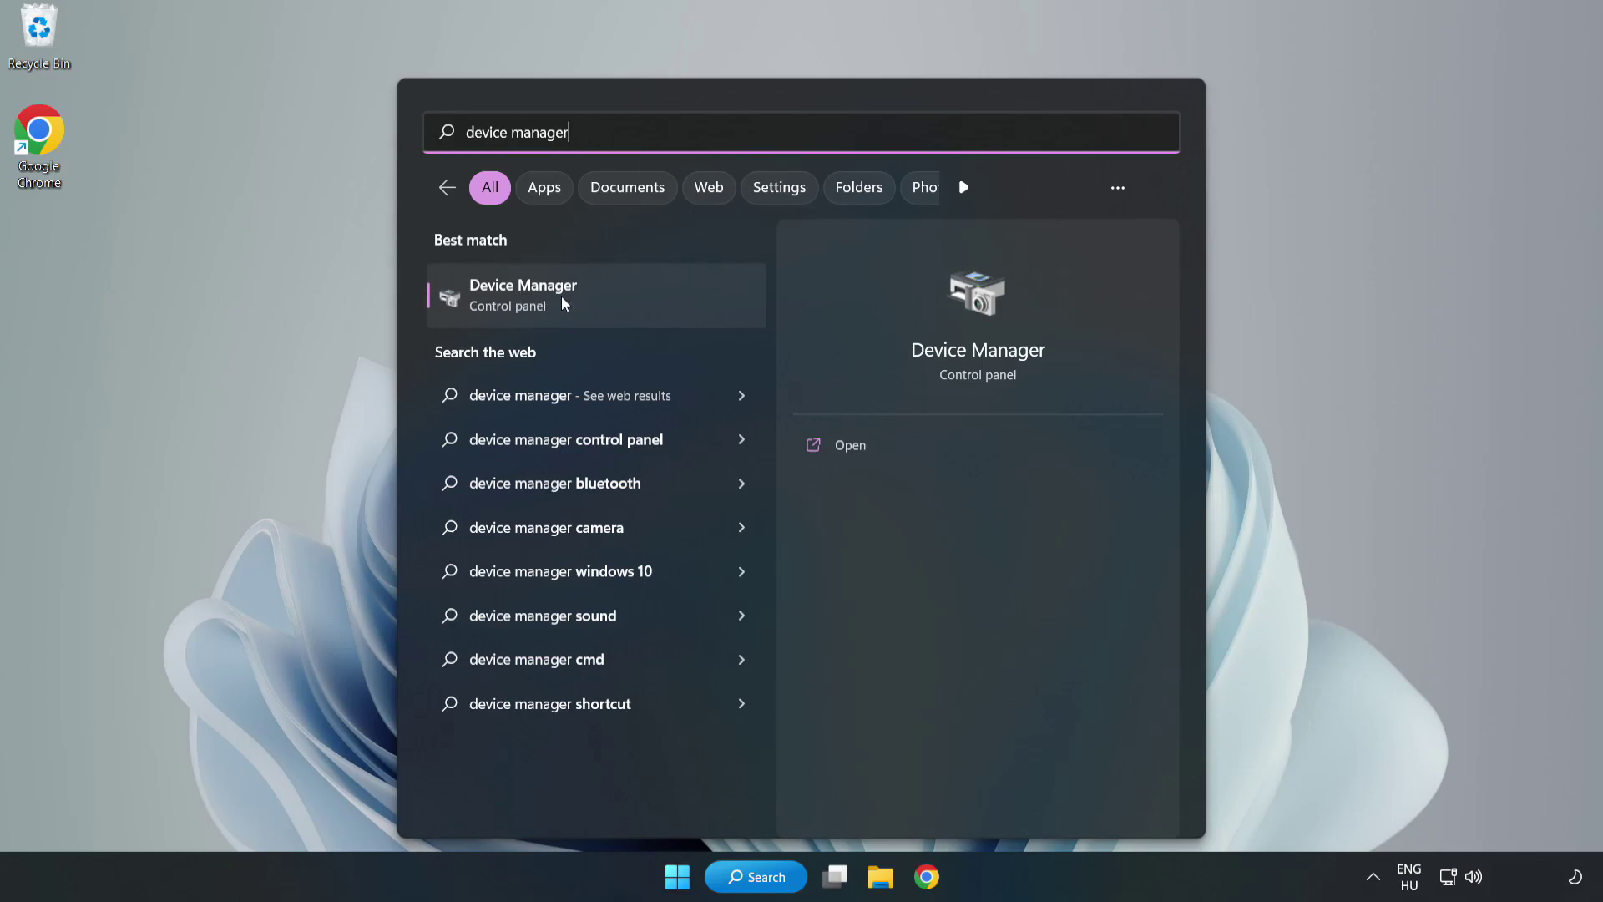
click(595, 310)
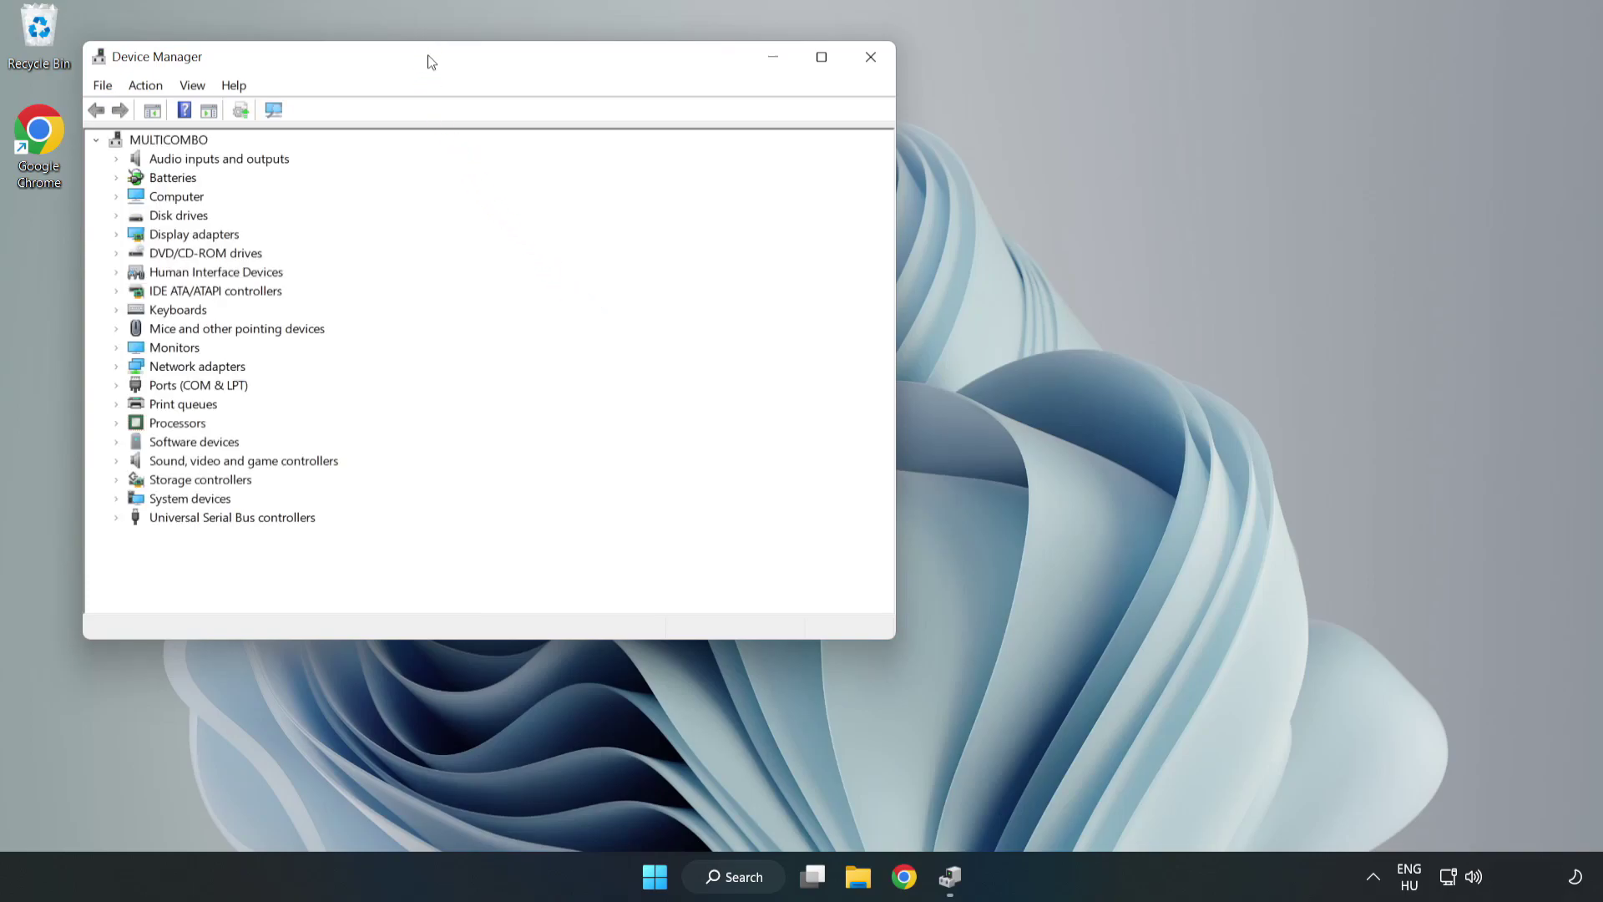
- Expand Display adapters and bring up the context menu for VMware SVGA 3D
drag(426, 58, 713, 145)
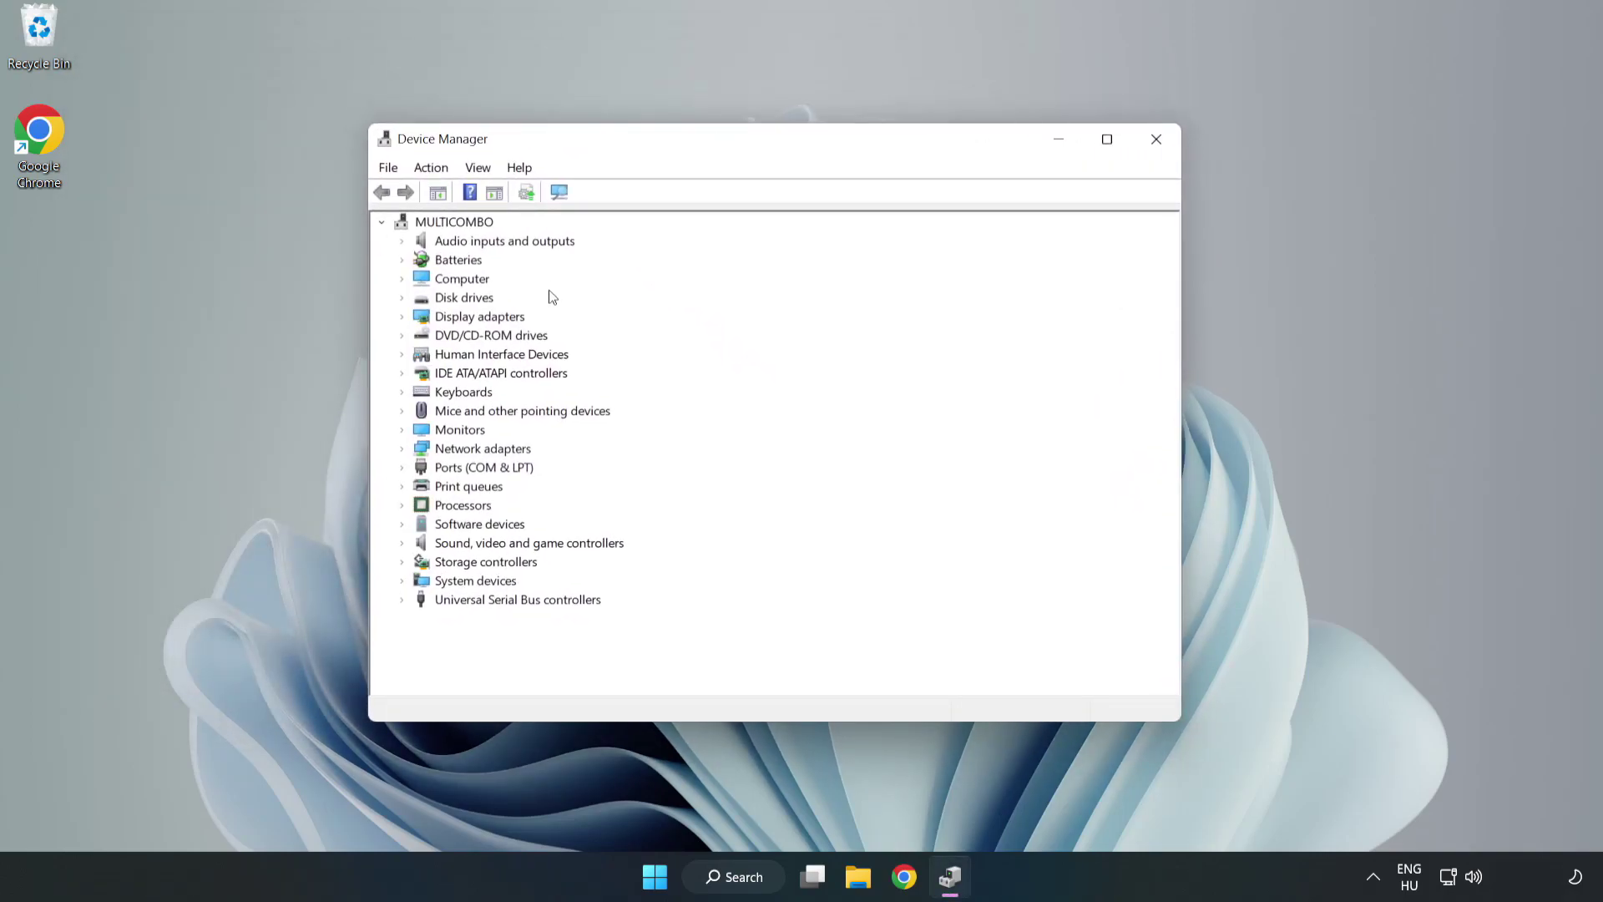
click(433, 321)
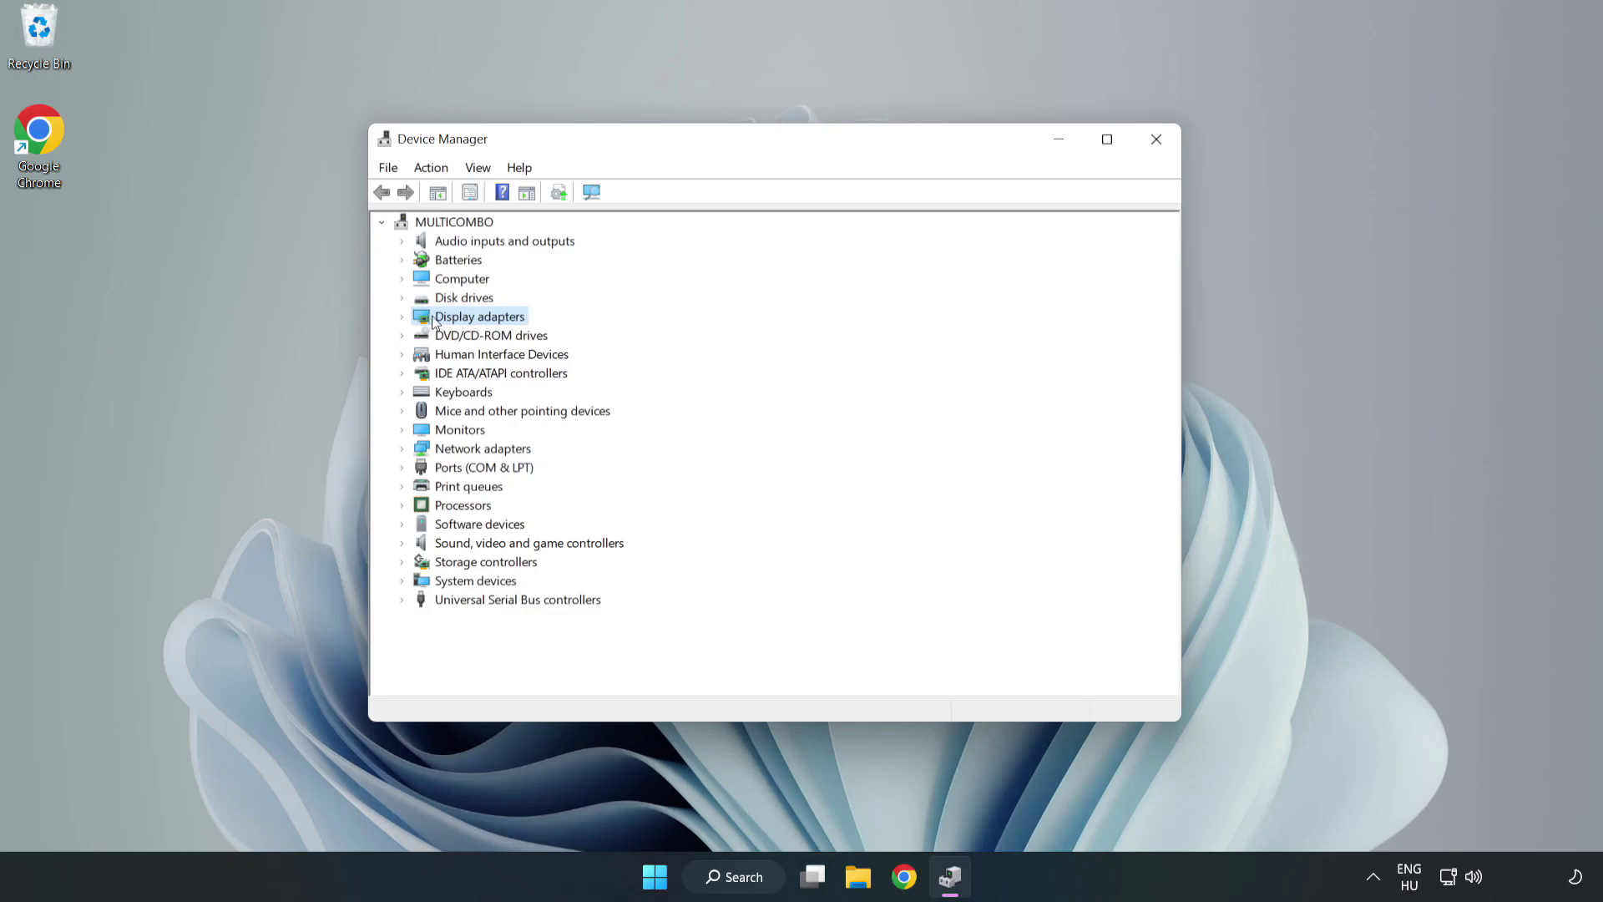
click(404, 319)
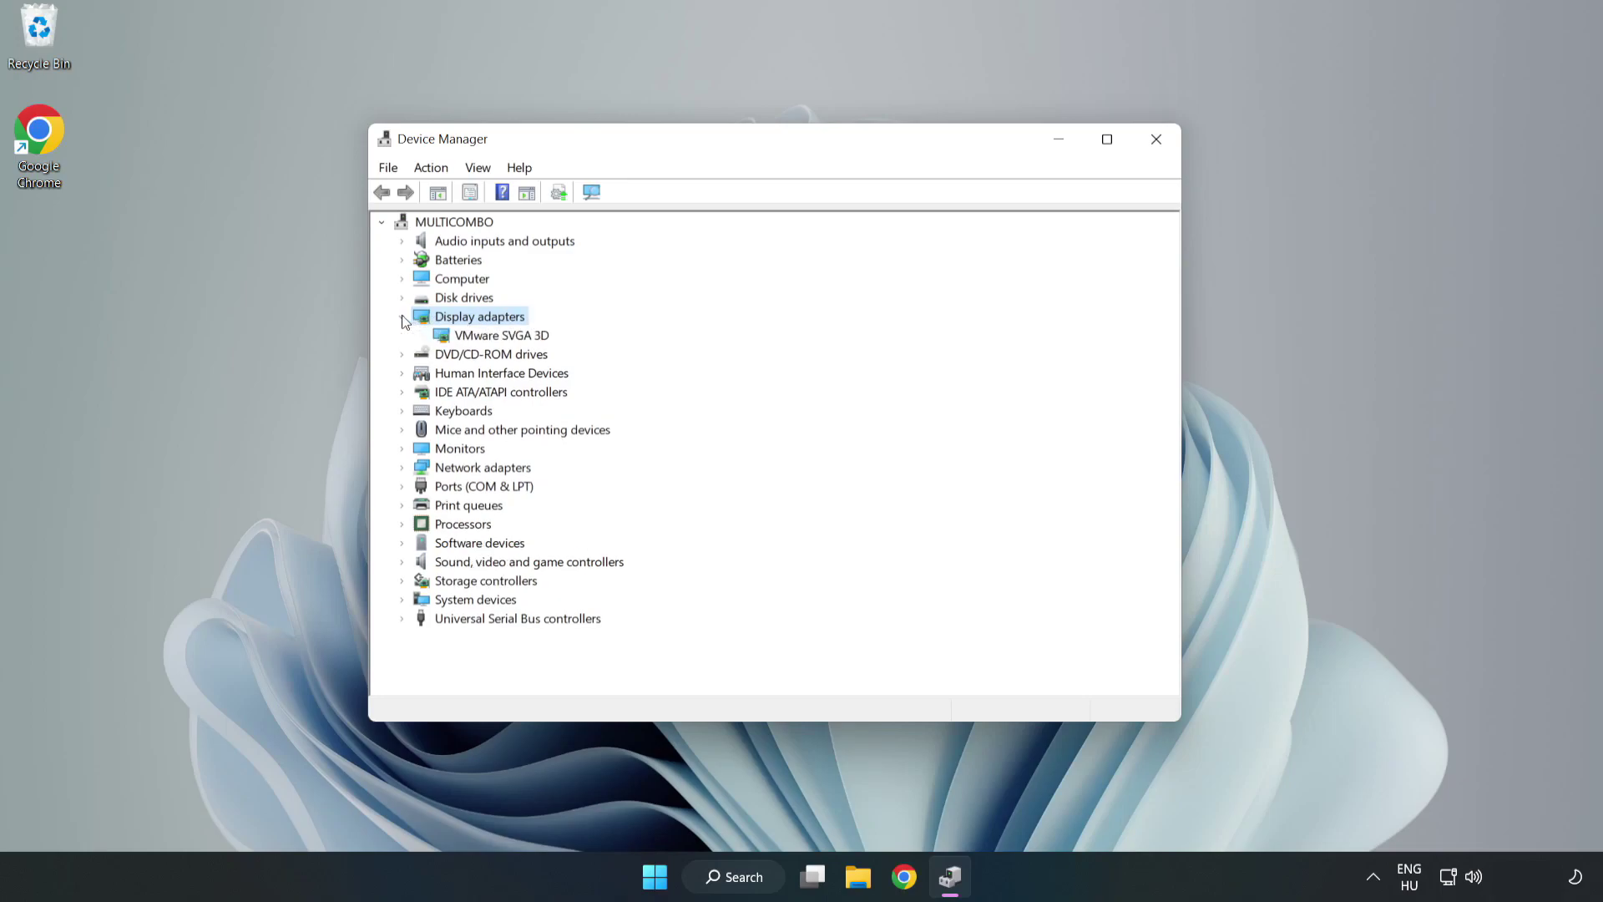
click(507, 335)
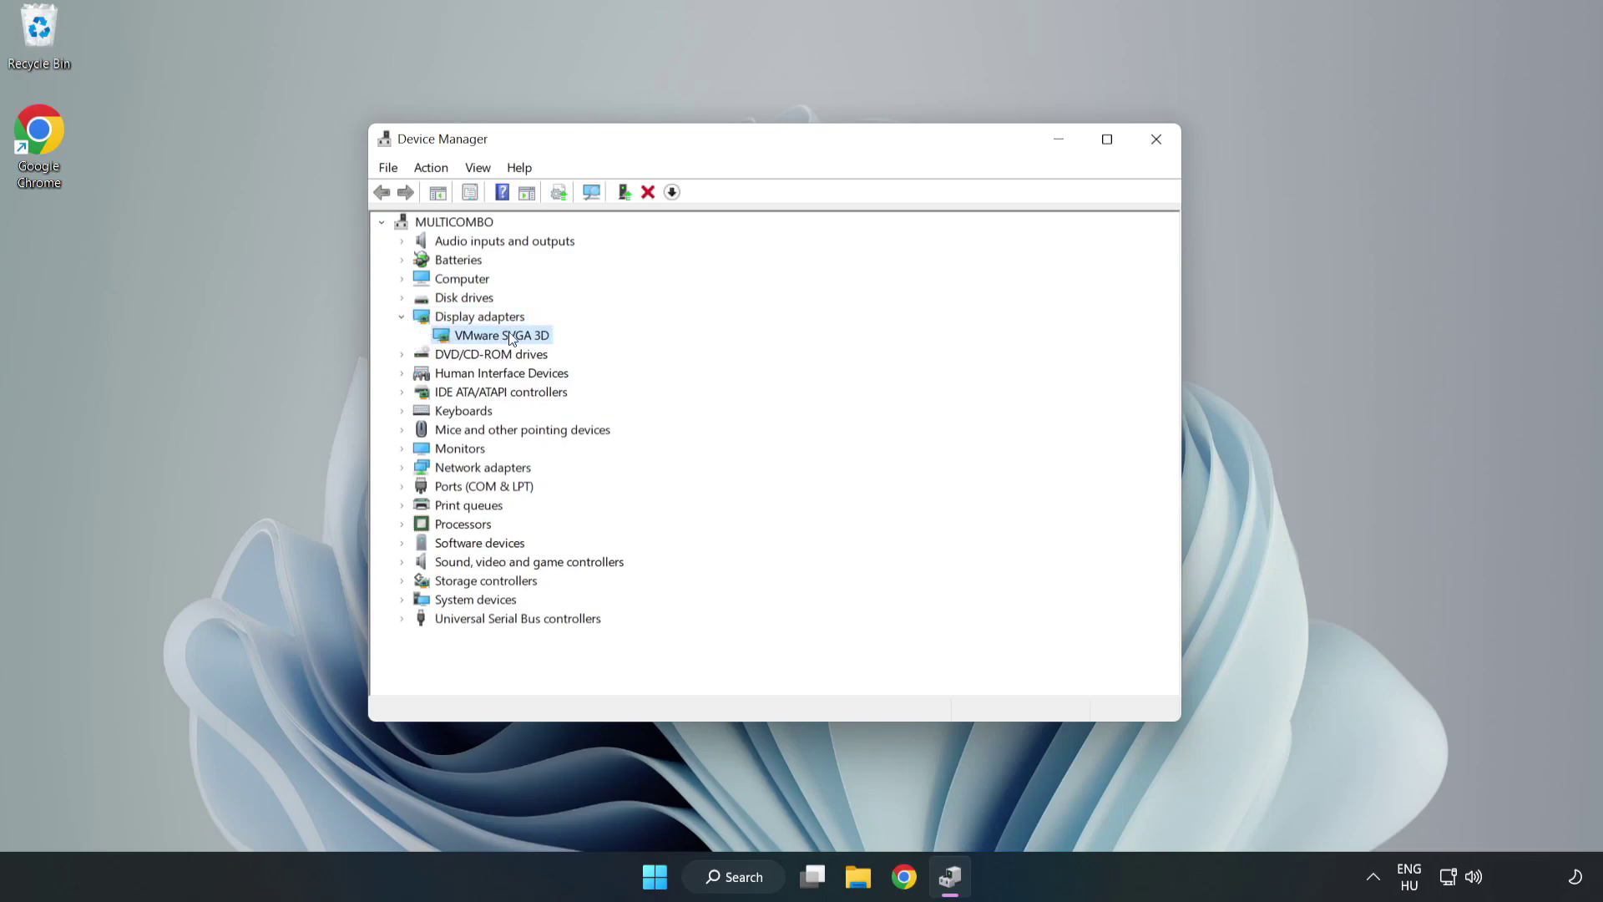
right_click(496, 337)
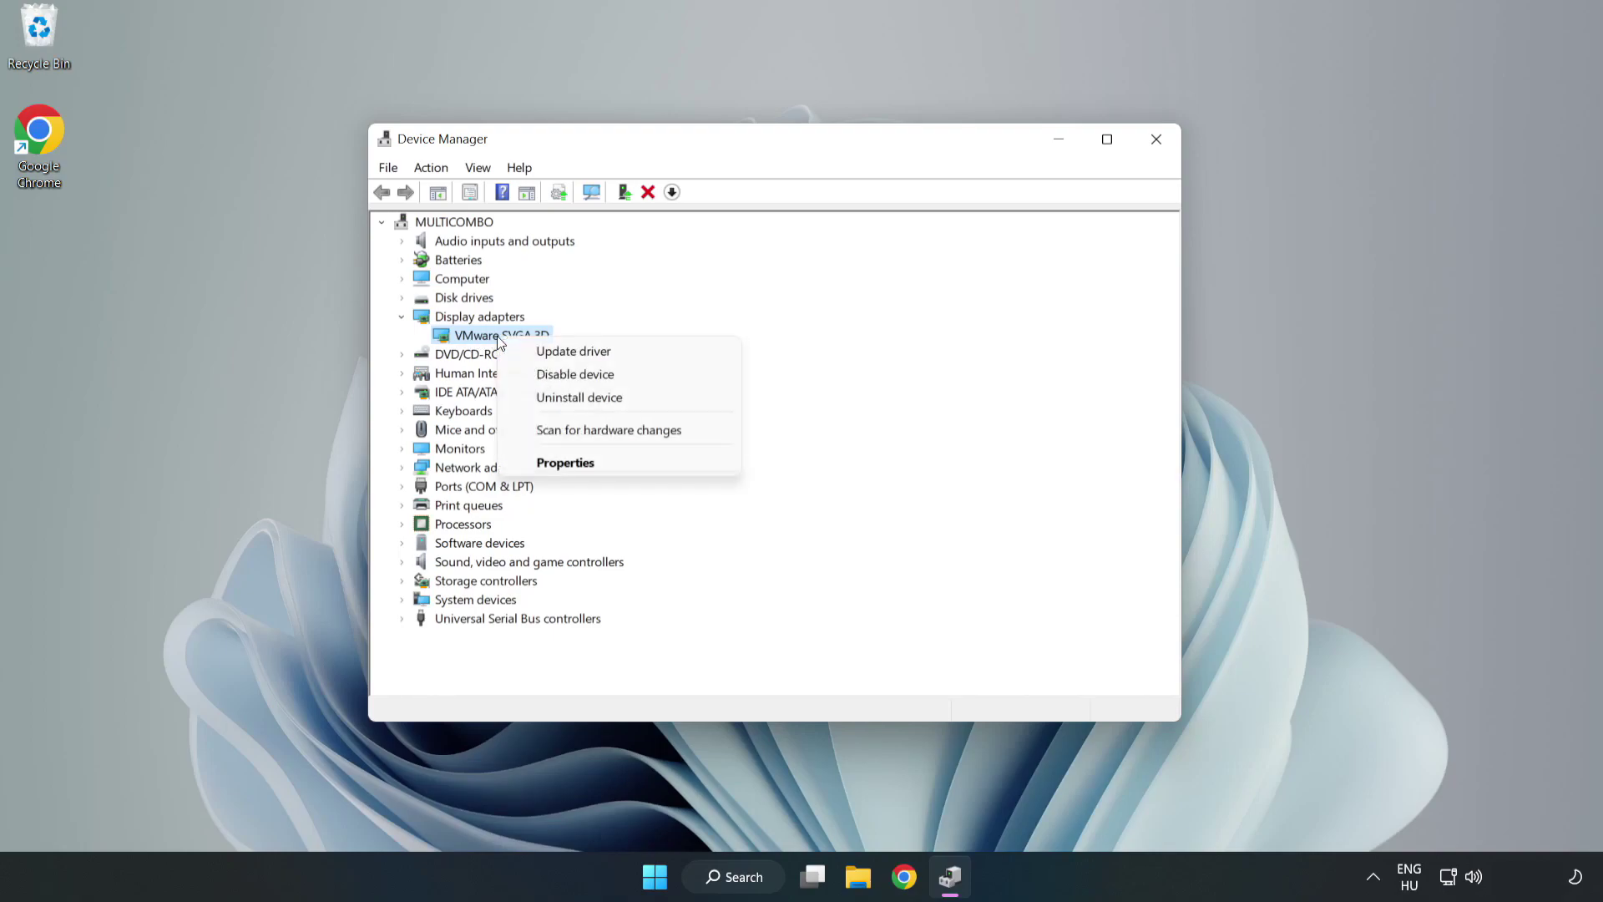
- Run an automatic driver search for VMware SVGA 3D, confirm the best driver is installed, and close Device Manager
click(620, 357)
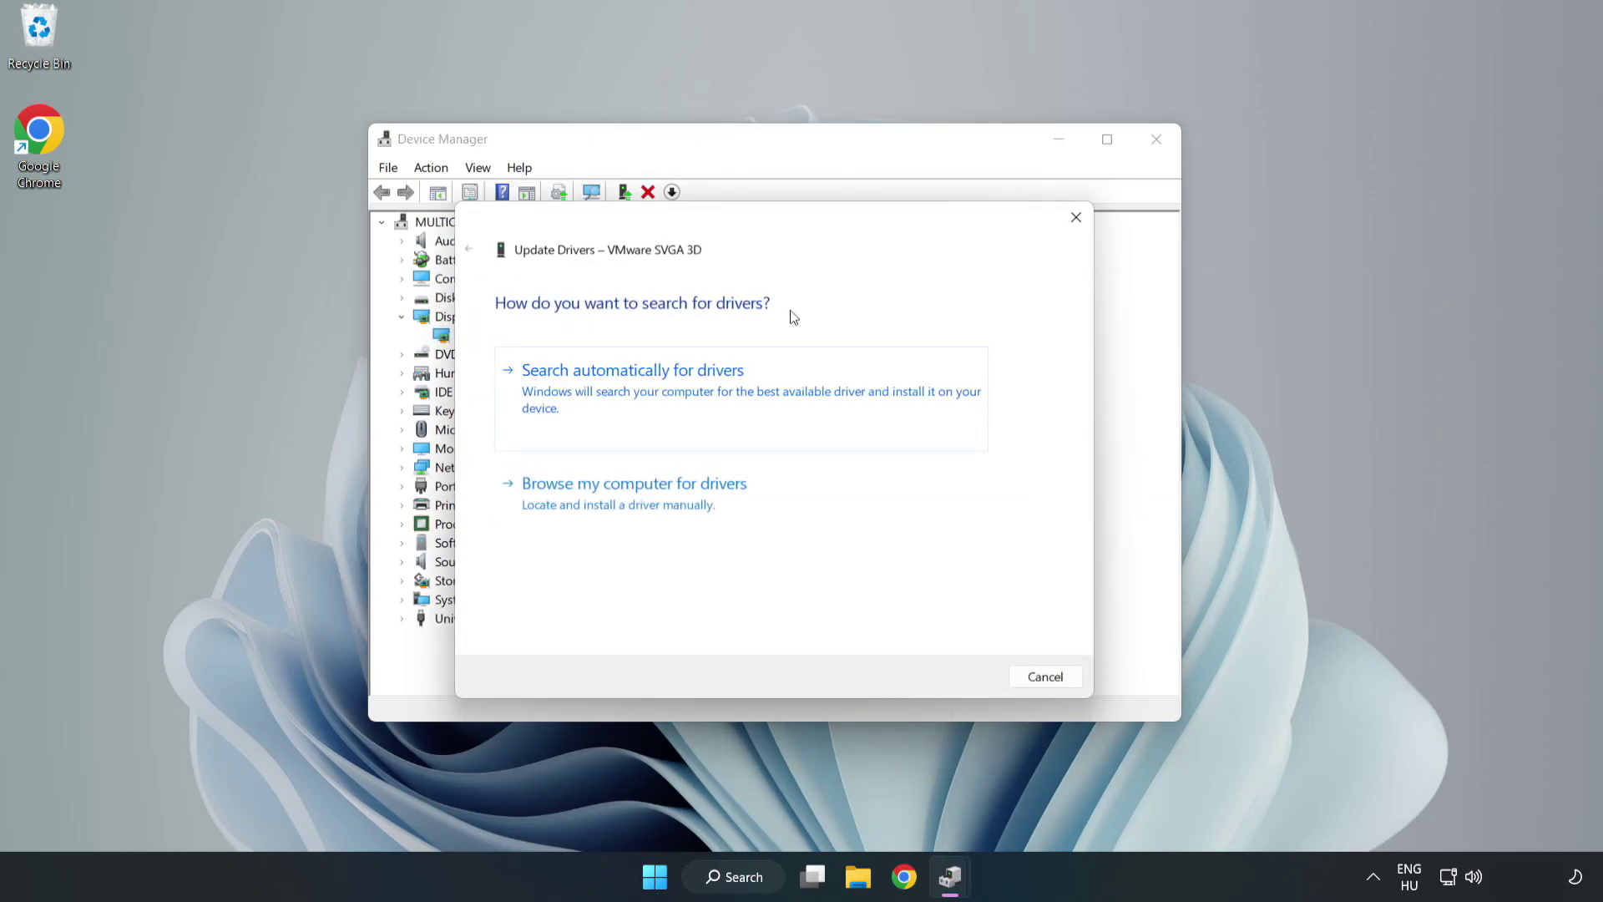
click(640, 392)
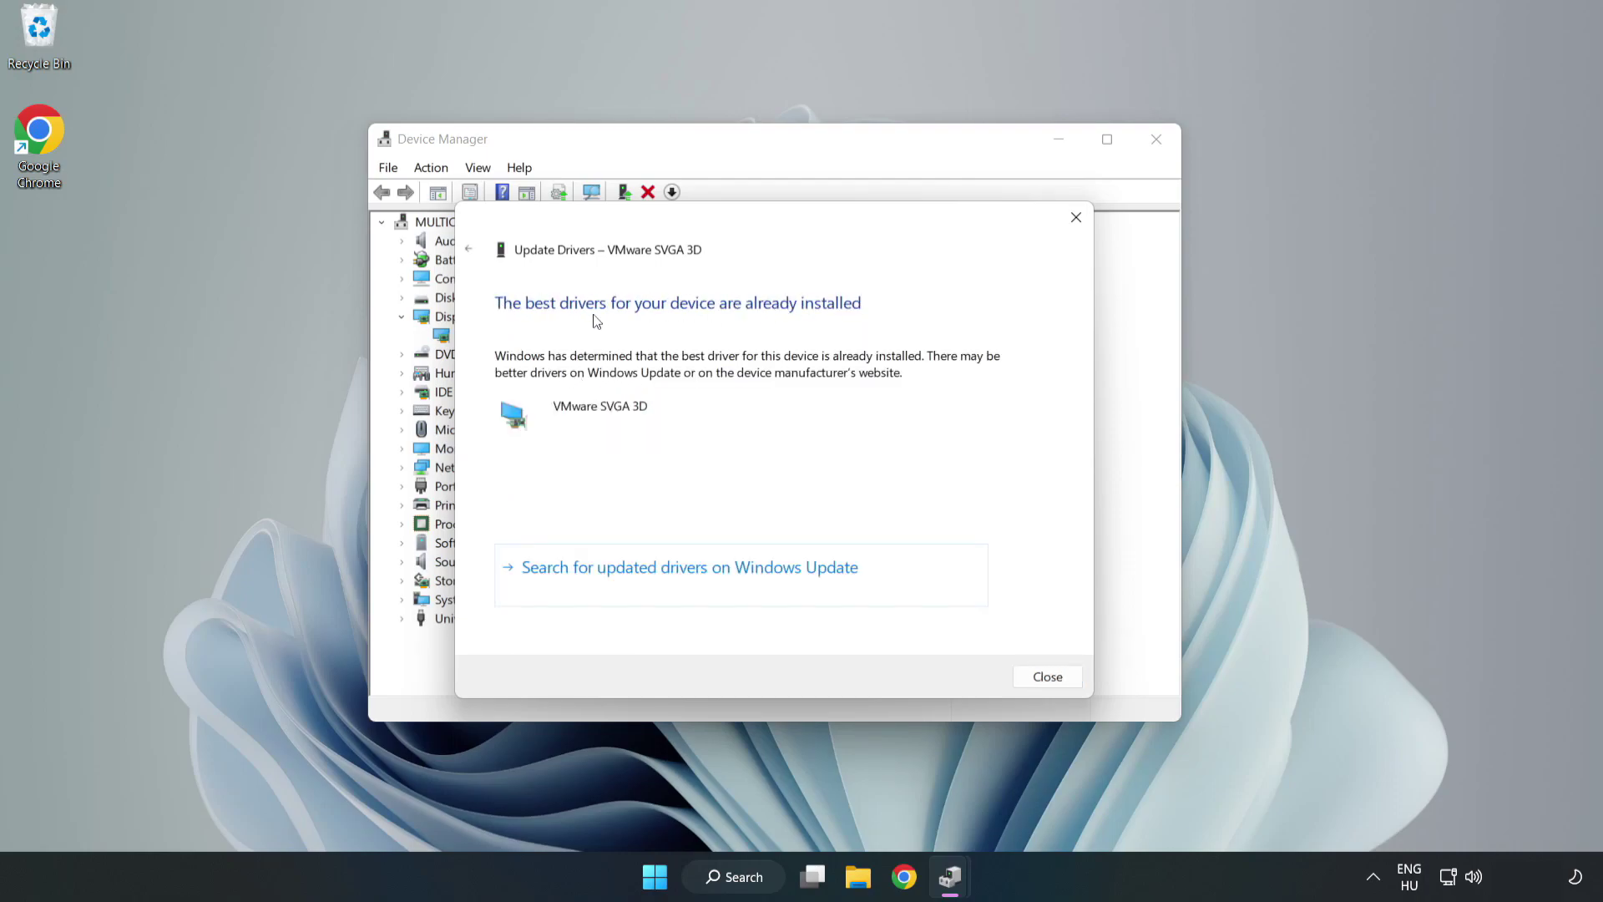
click(1048, 678)
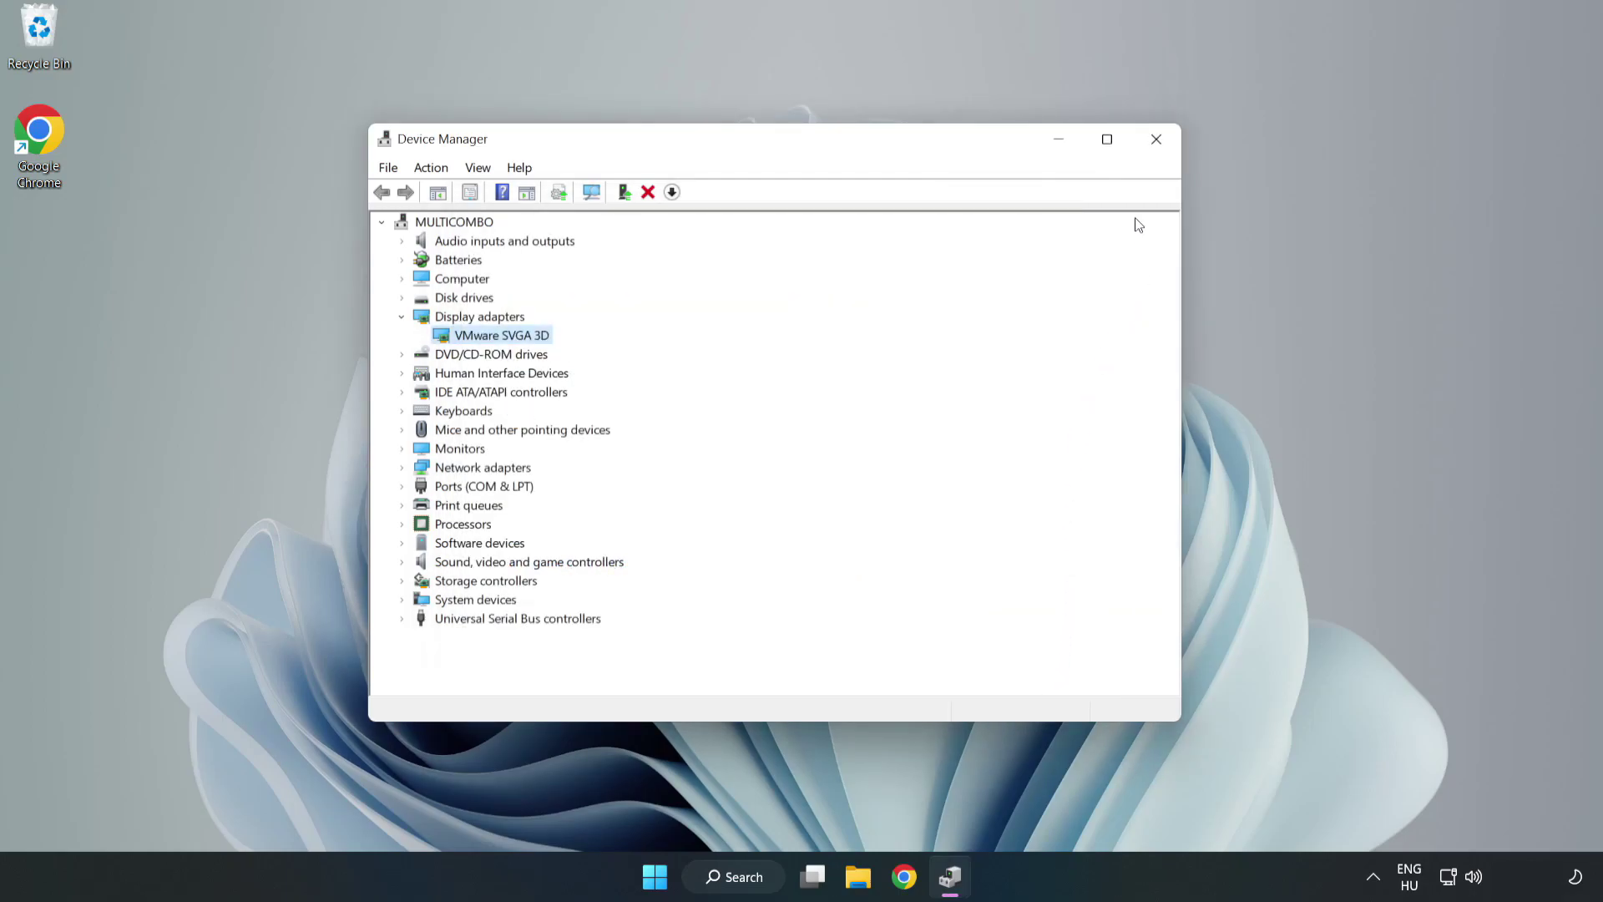
click(1157, 146)
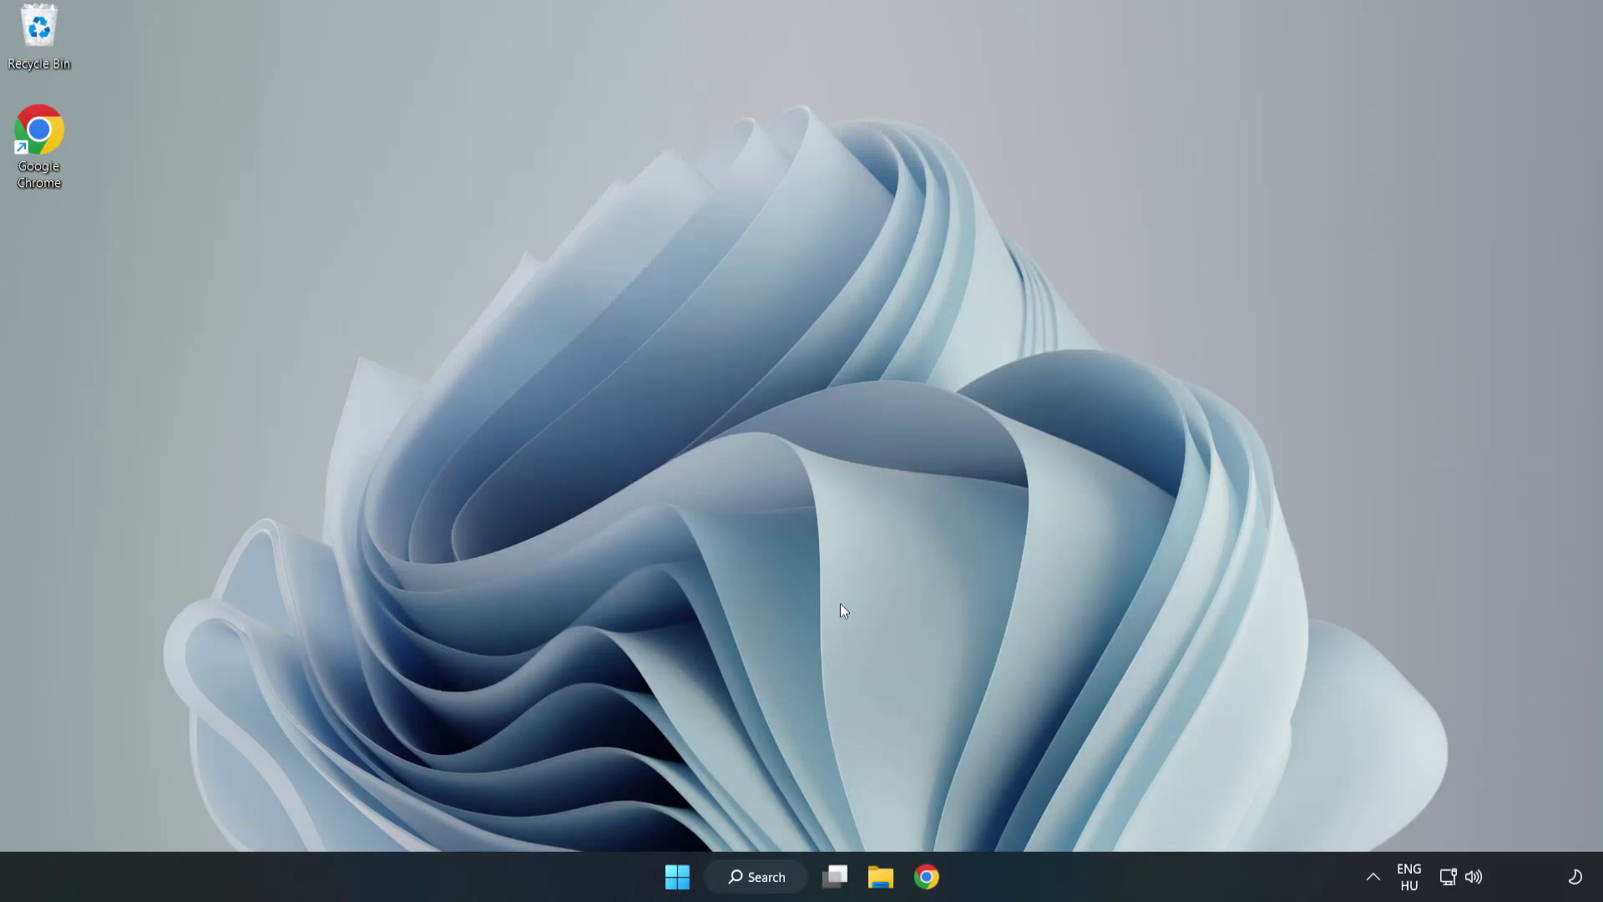
- Search for 'updates' and open the Windows Update settings page
click(759, 878)
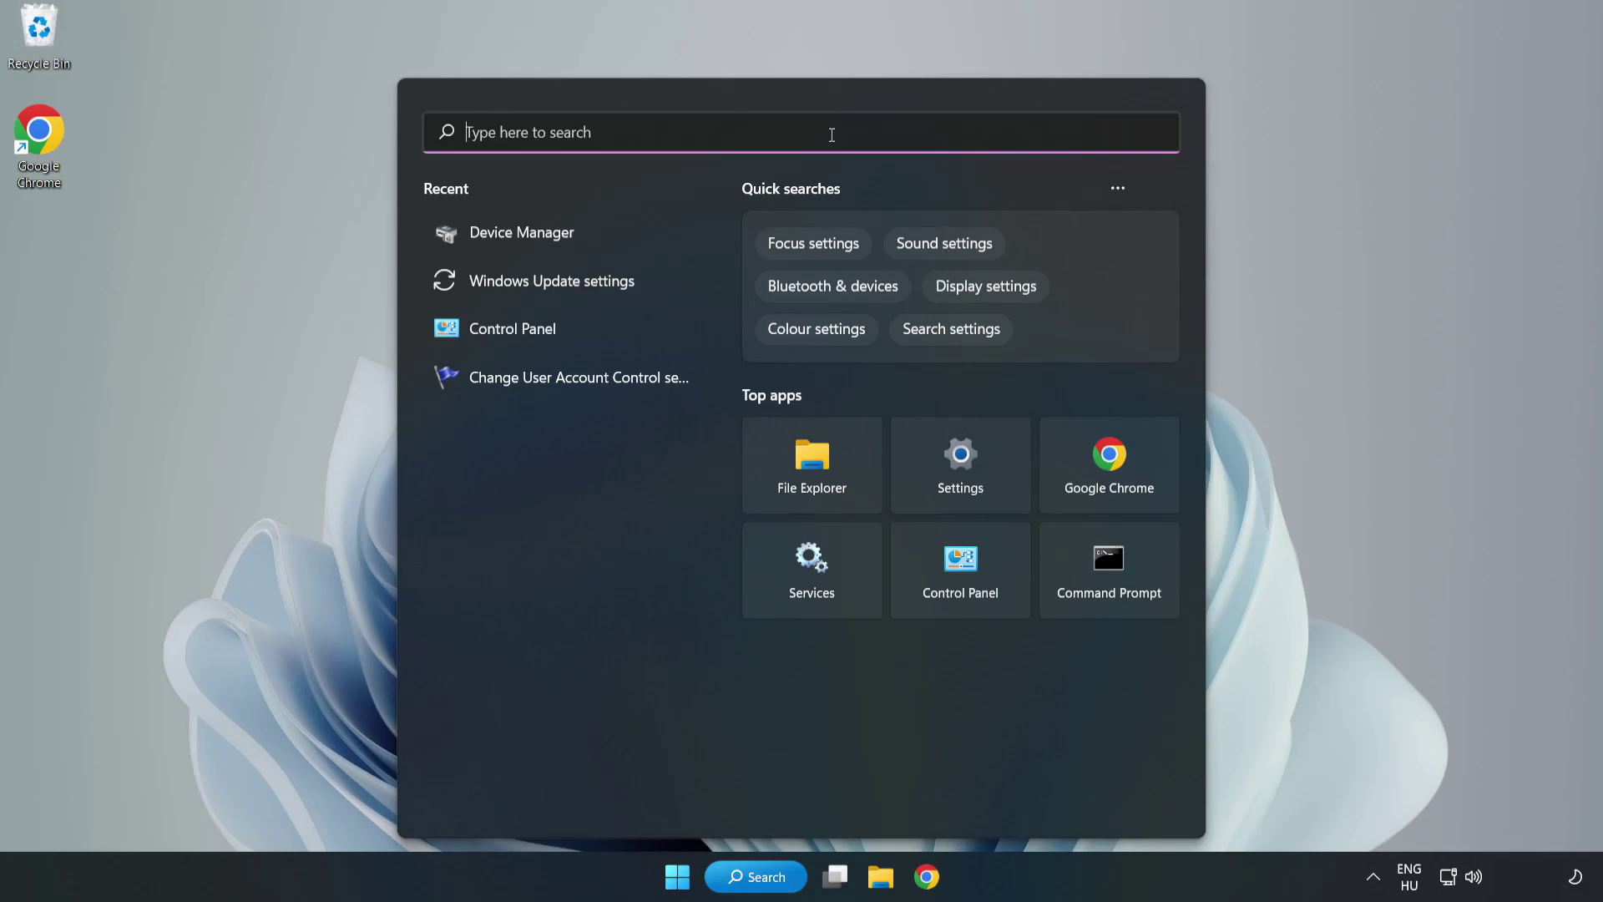
text(update)
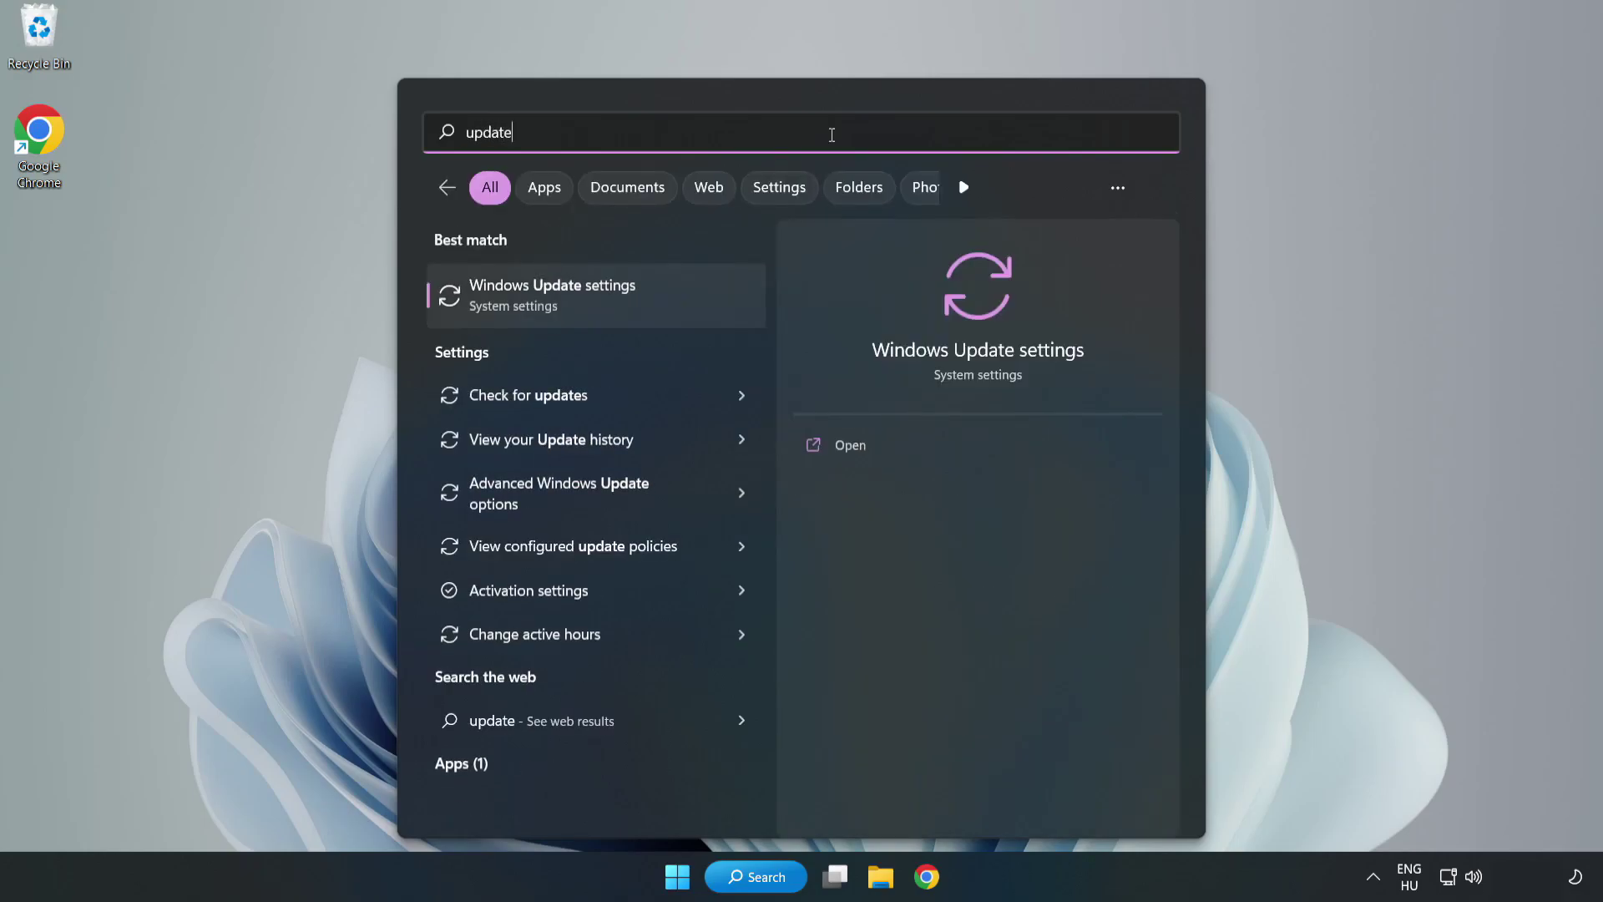
text(s)
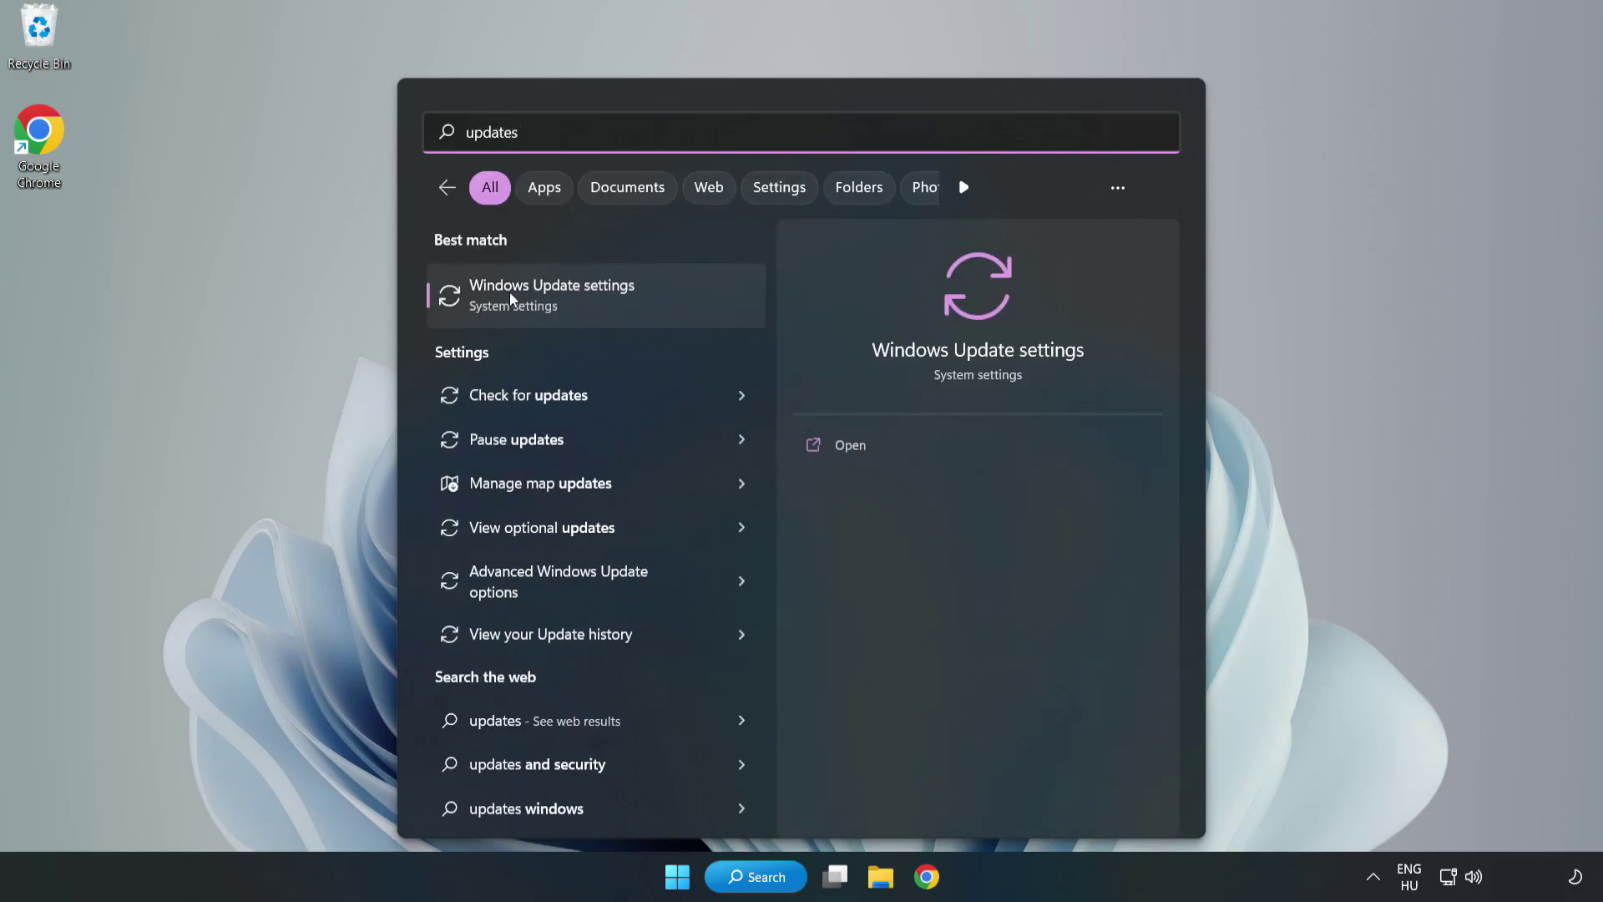
click(569, 298)
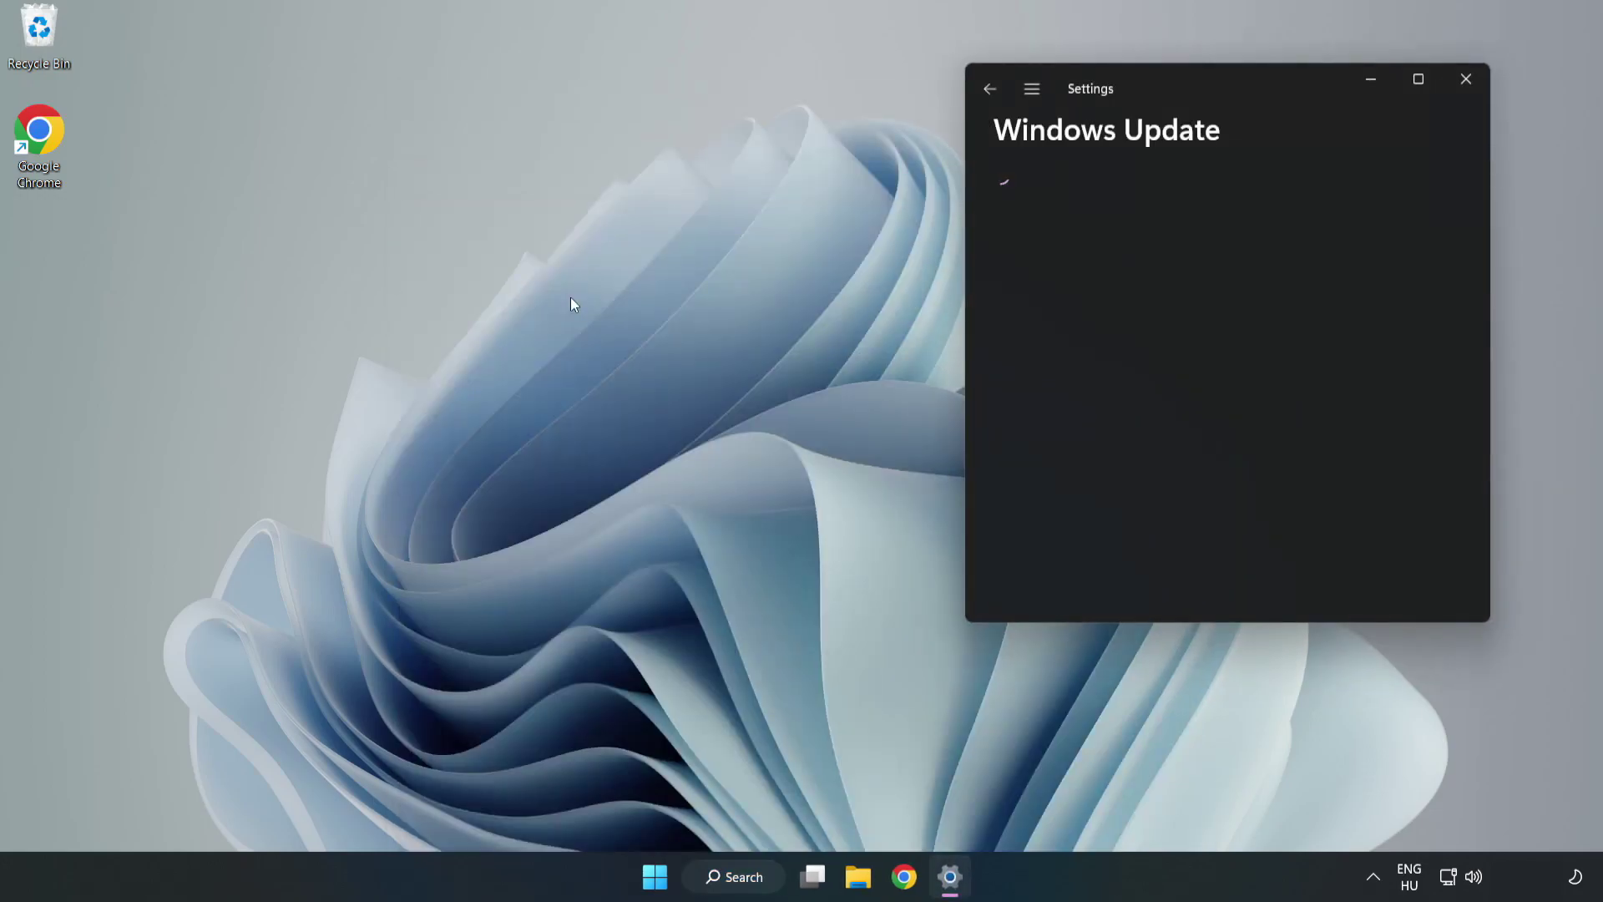
- Check for Windows updates until the PC reports up to date, then close Settings
click(1419, 78)
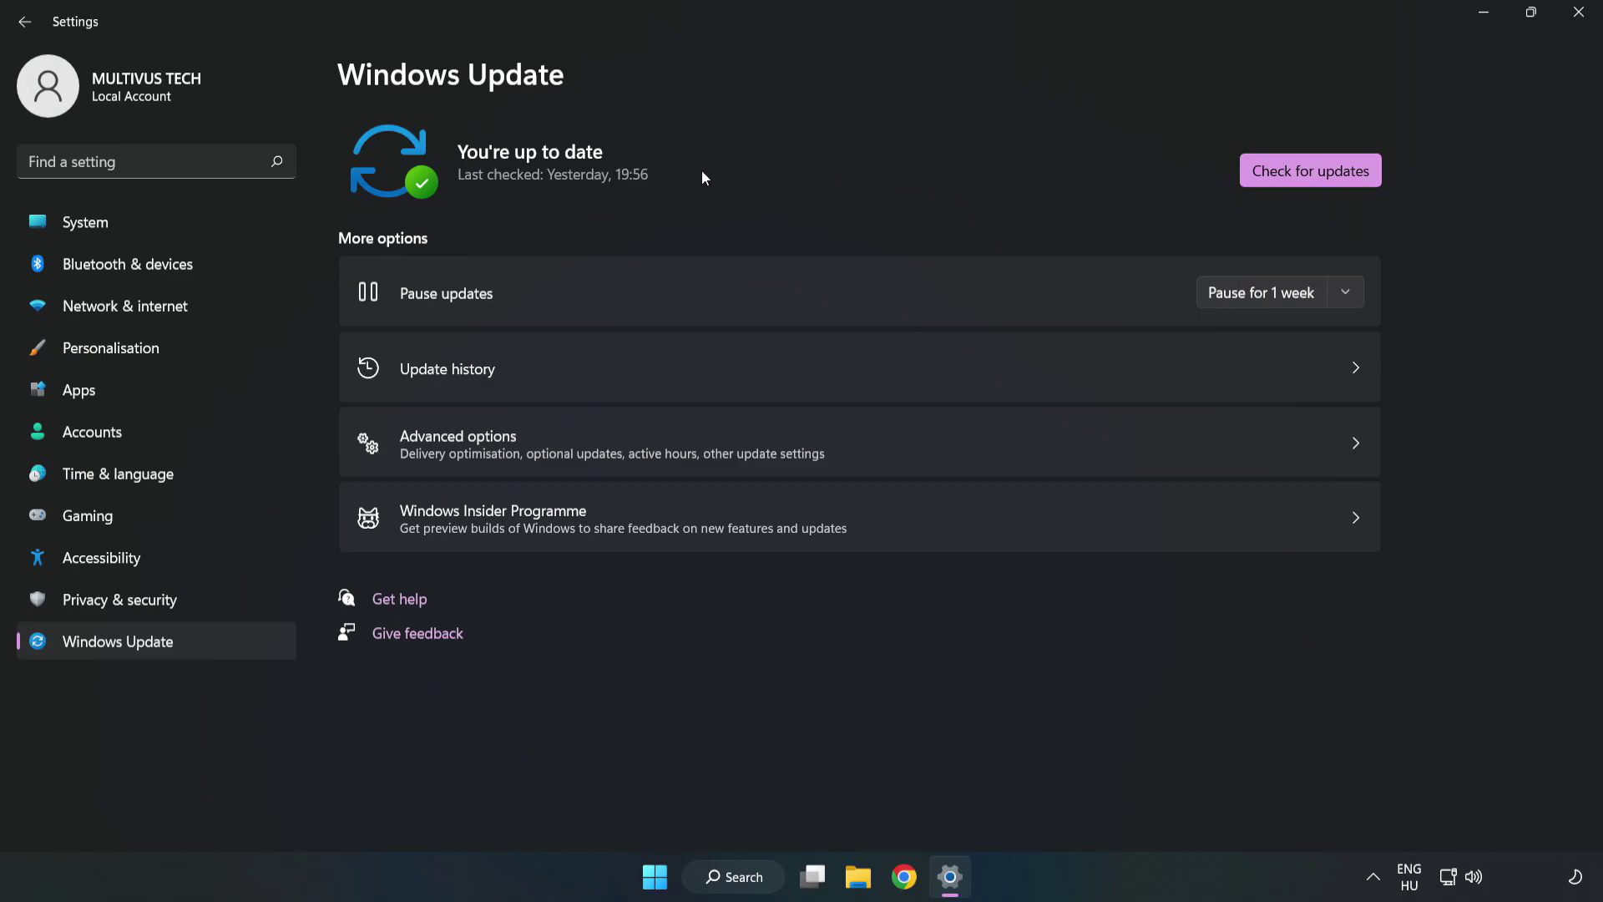
click(1315, 175)
click(1581, 22)
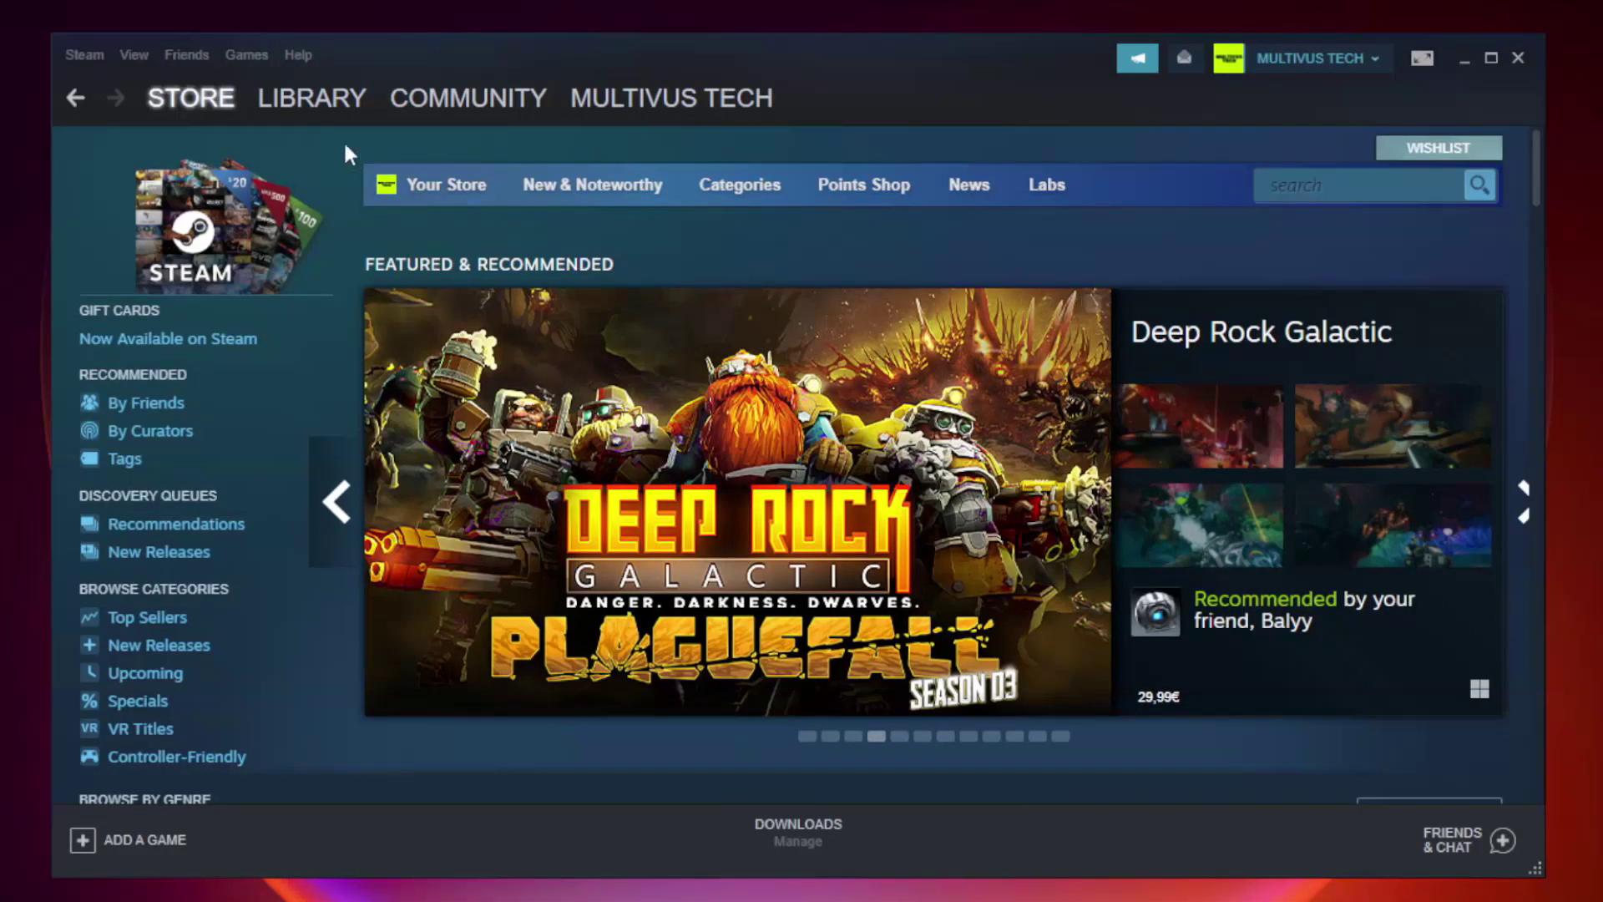
- Go to the Steam library and bring up actions for the not-working game Unturned
click(322, 106)
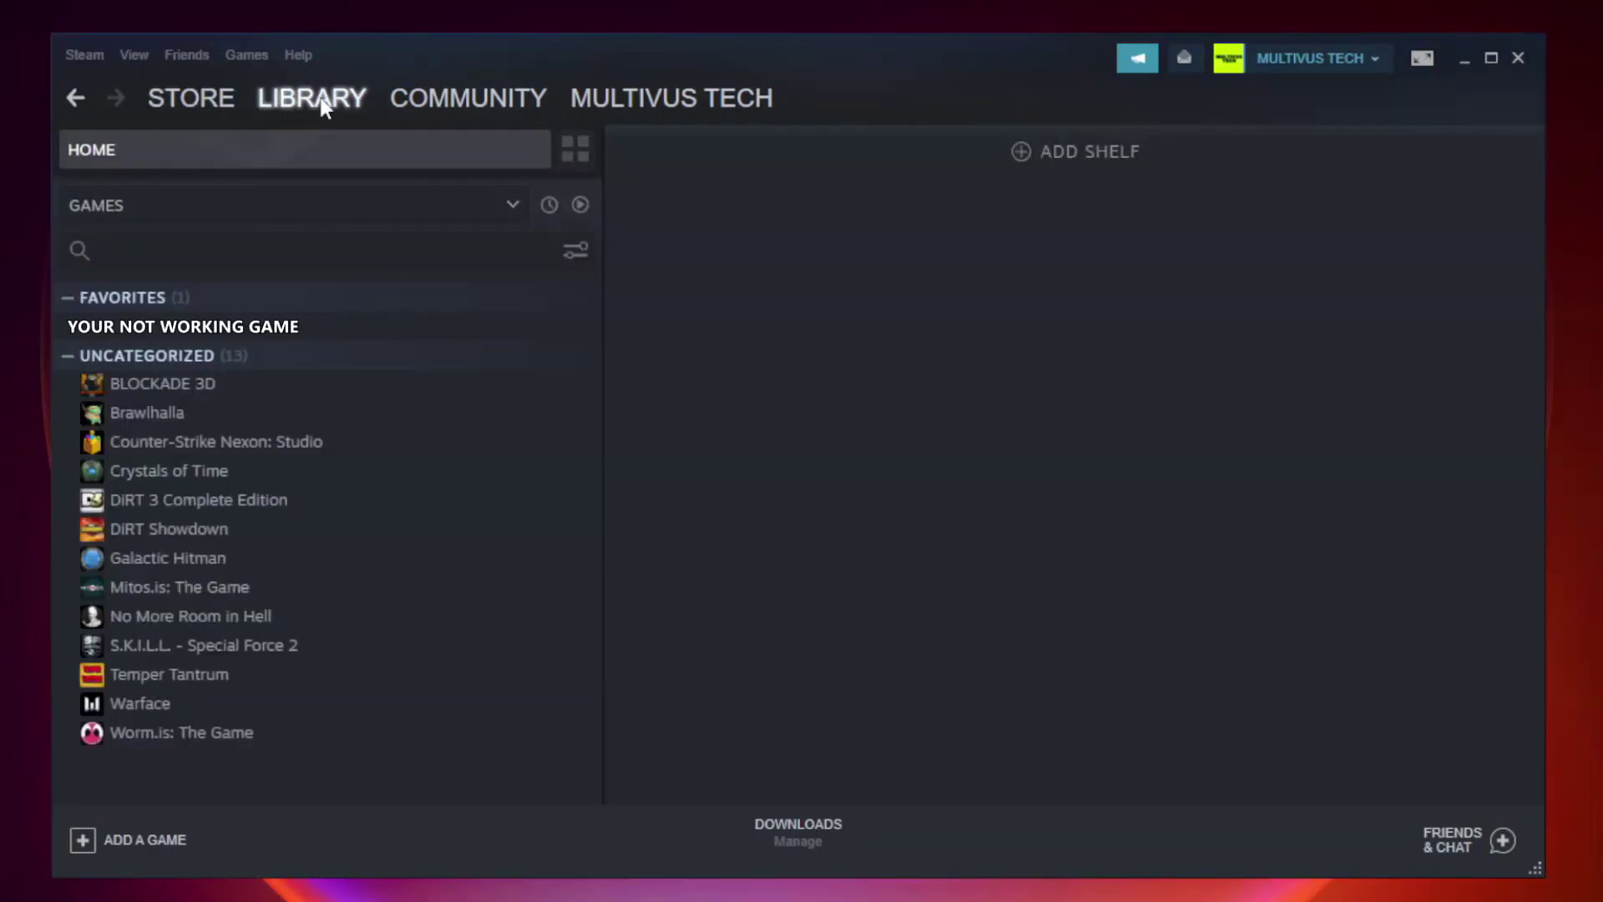
right_click(347, 334)
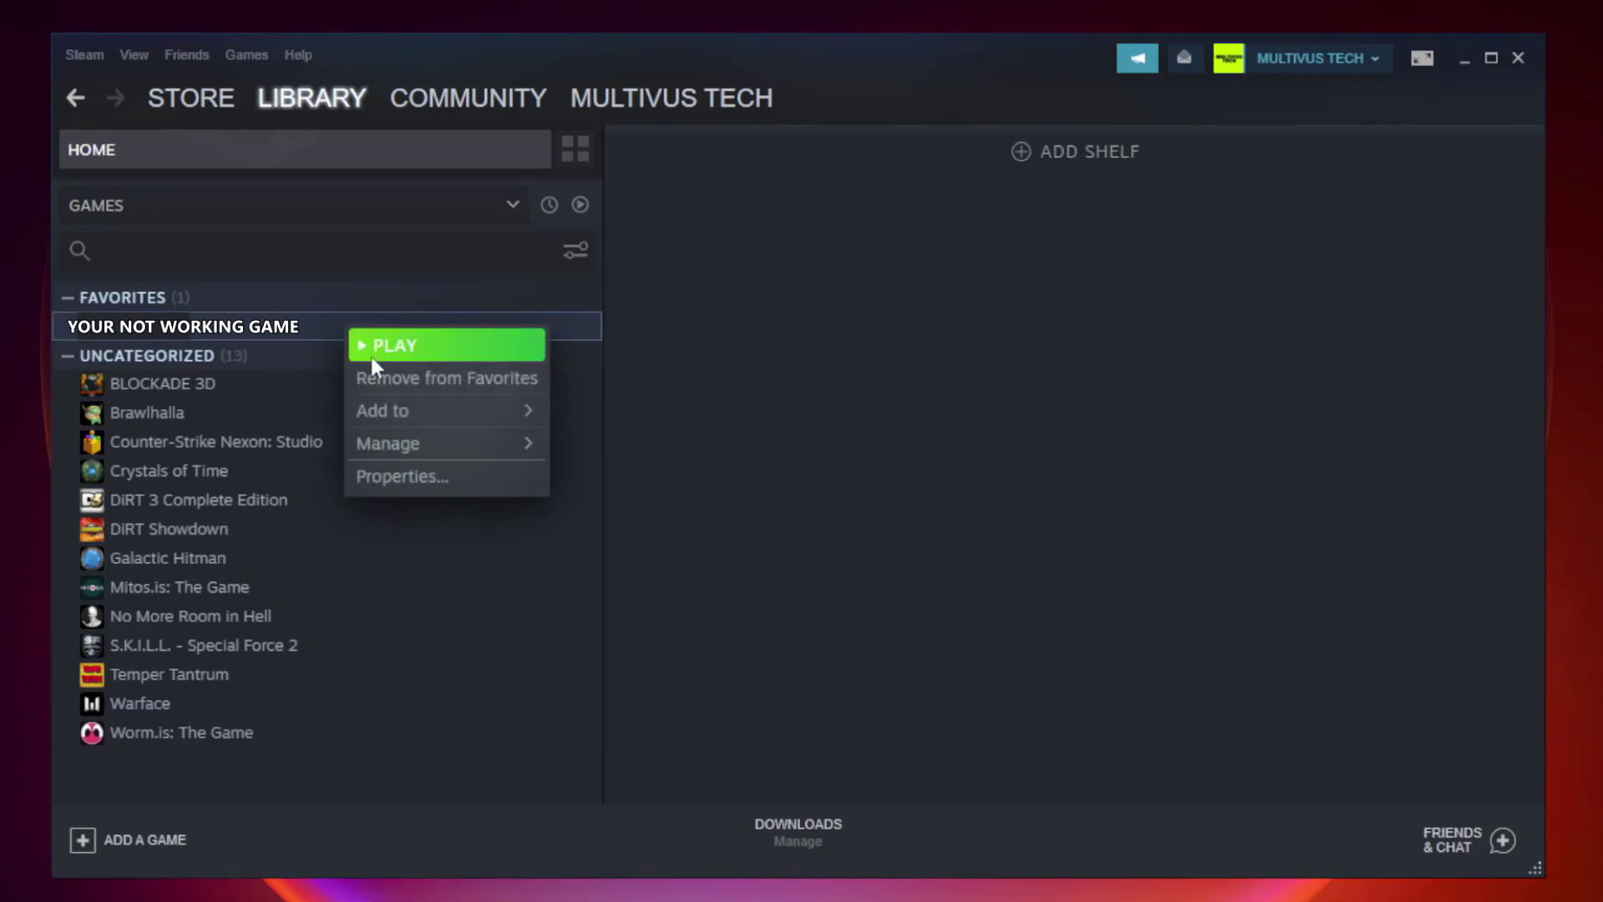
- Verify integrity of the game's files from Properties > Local Files, validating all 9192 files
click(440, 477)
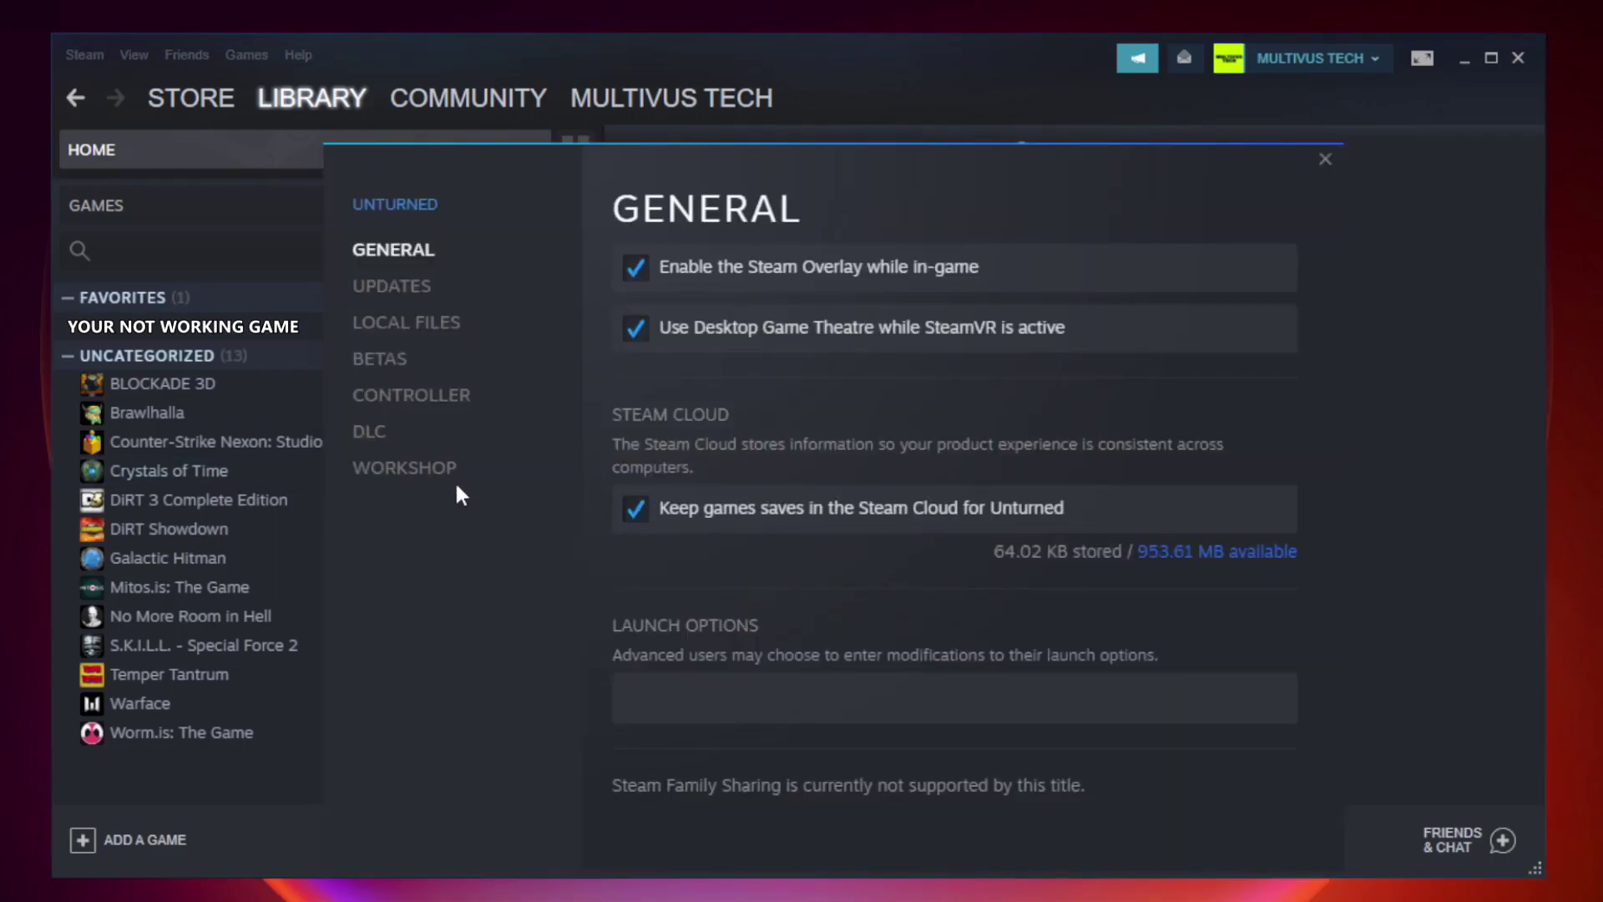
click(423, 330)
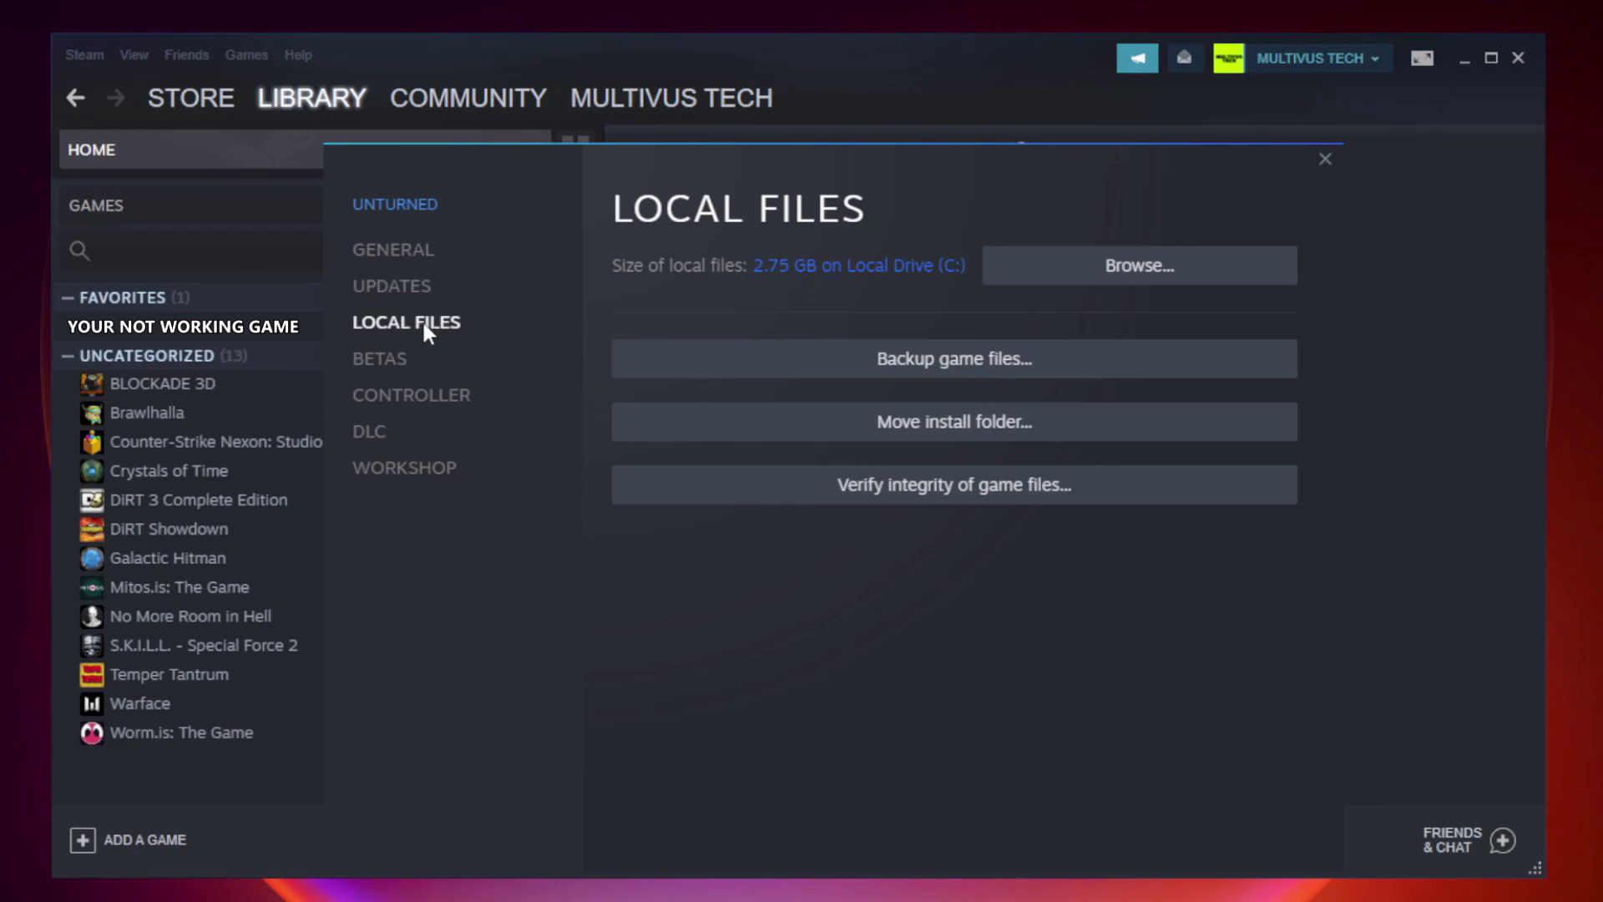
click(967, 491)
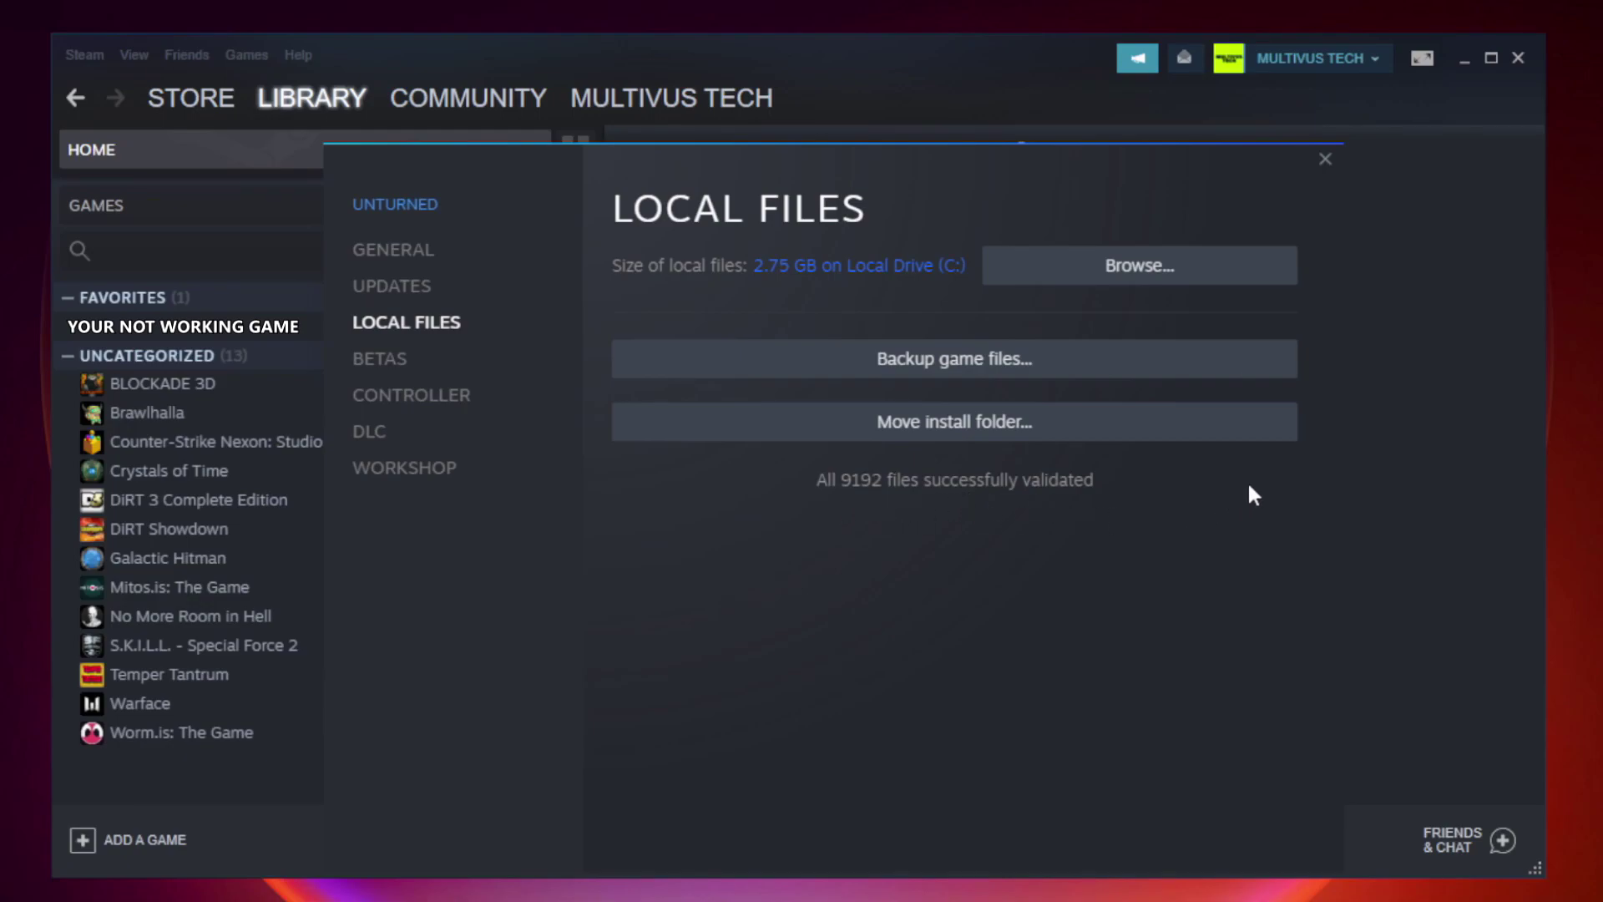
- Browse to the game's install folder and bring up options for the YOUR NOT WORKING GAME shortcut
click(1143, 288)
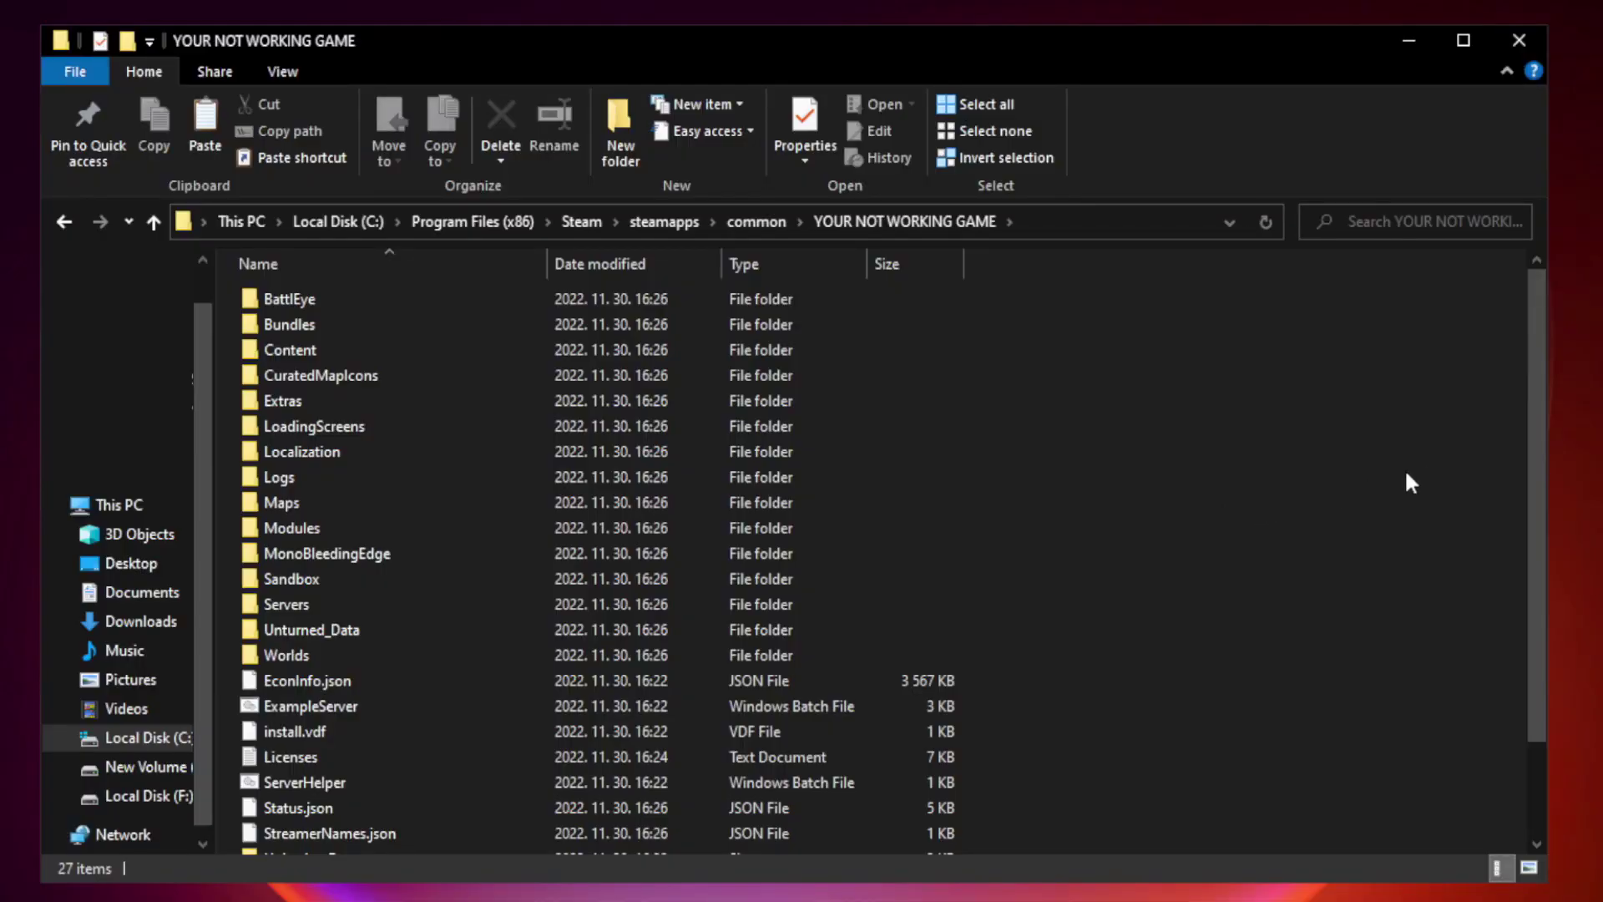
drag(1538, 438, 1540, 574)
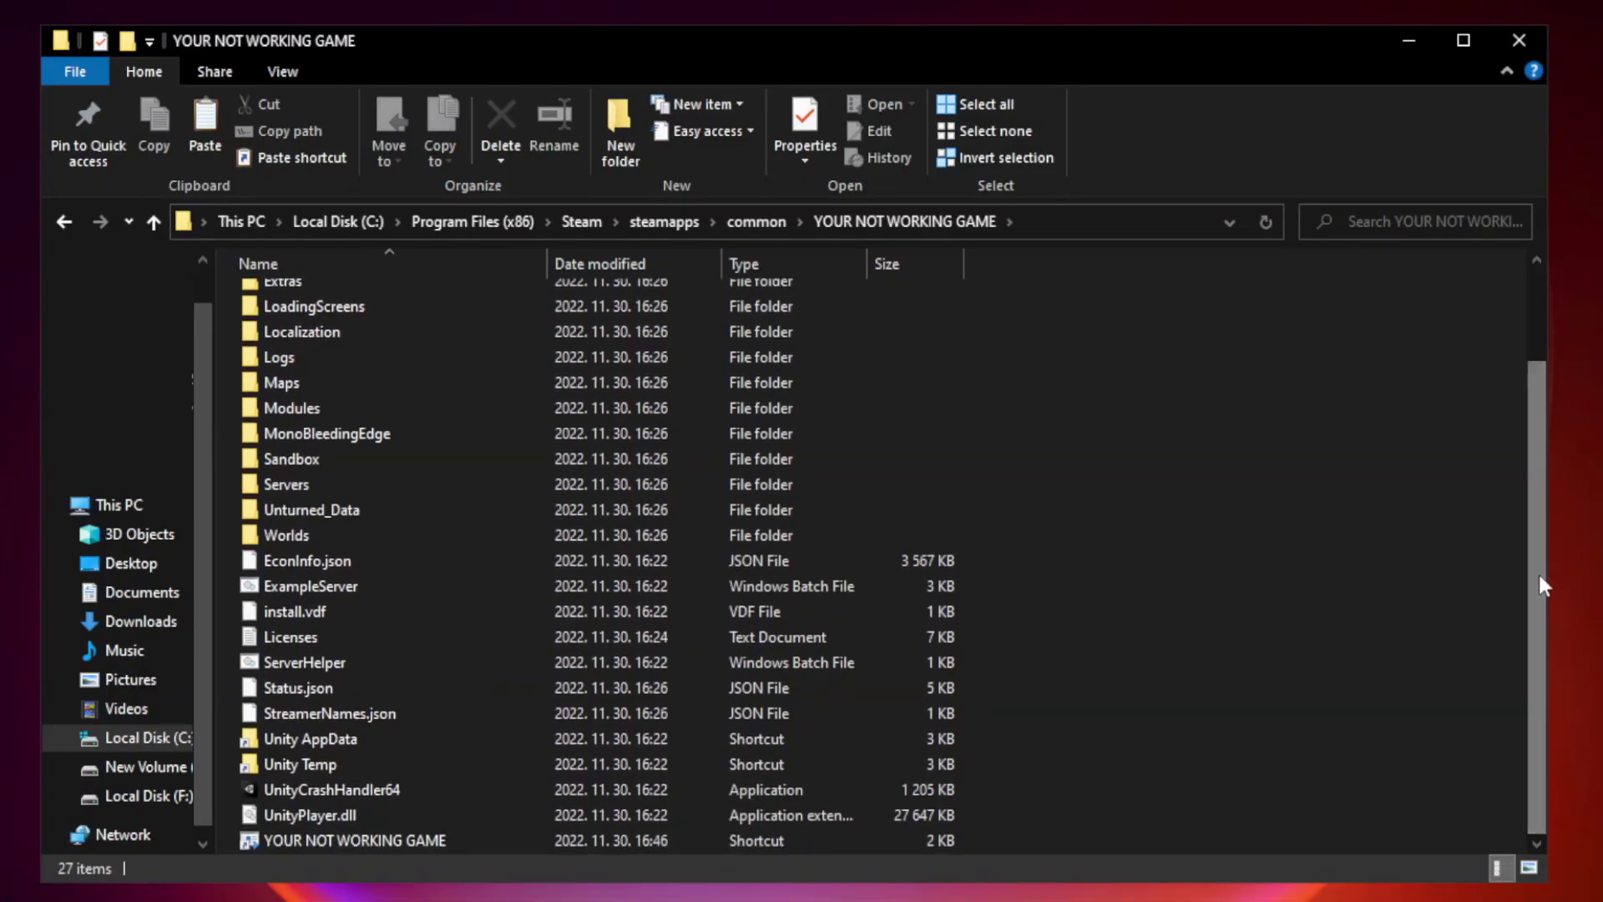
click(637, 840)
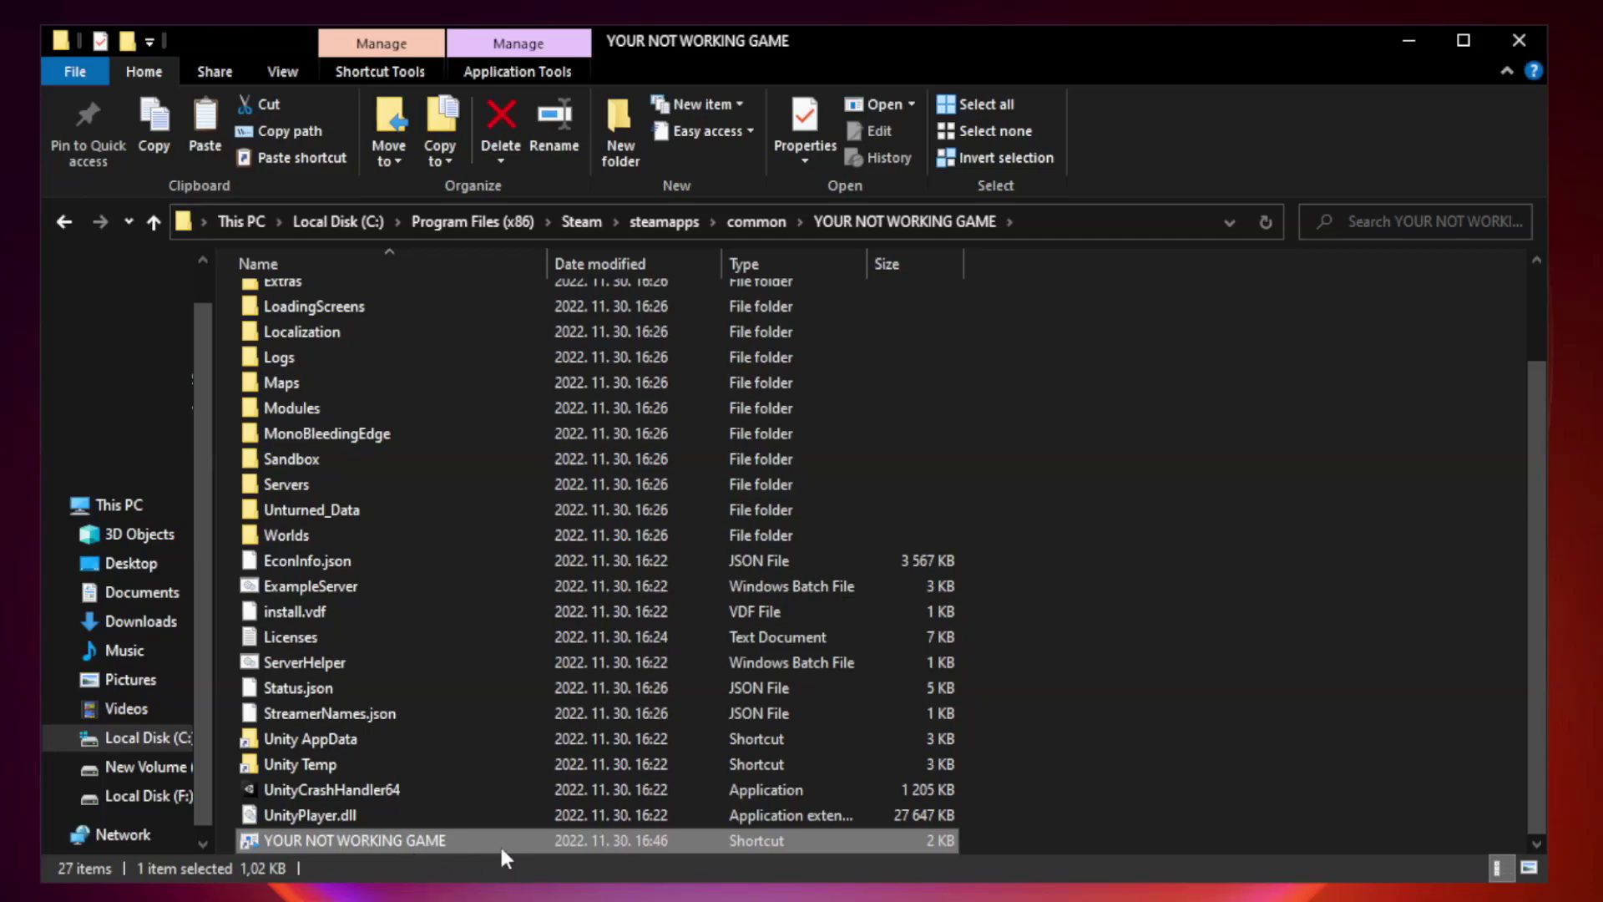
right_click(542, 834)
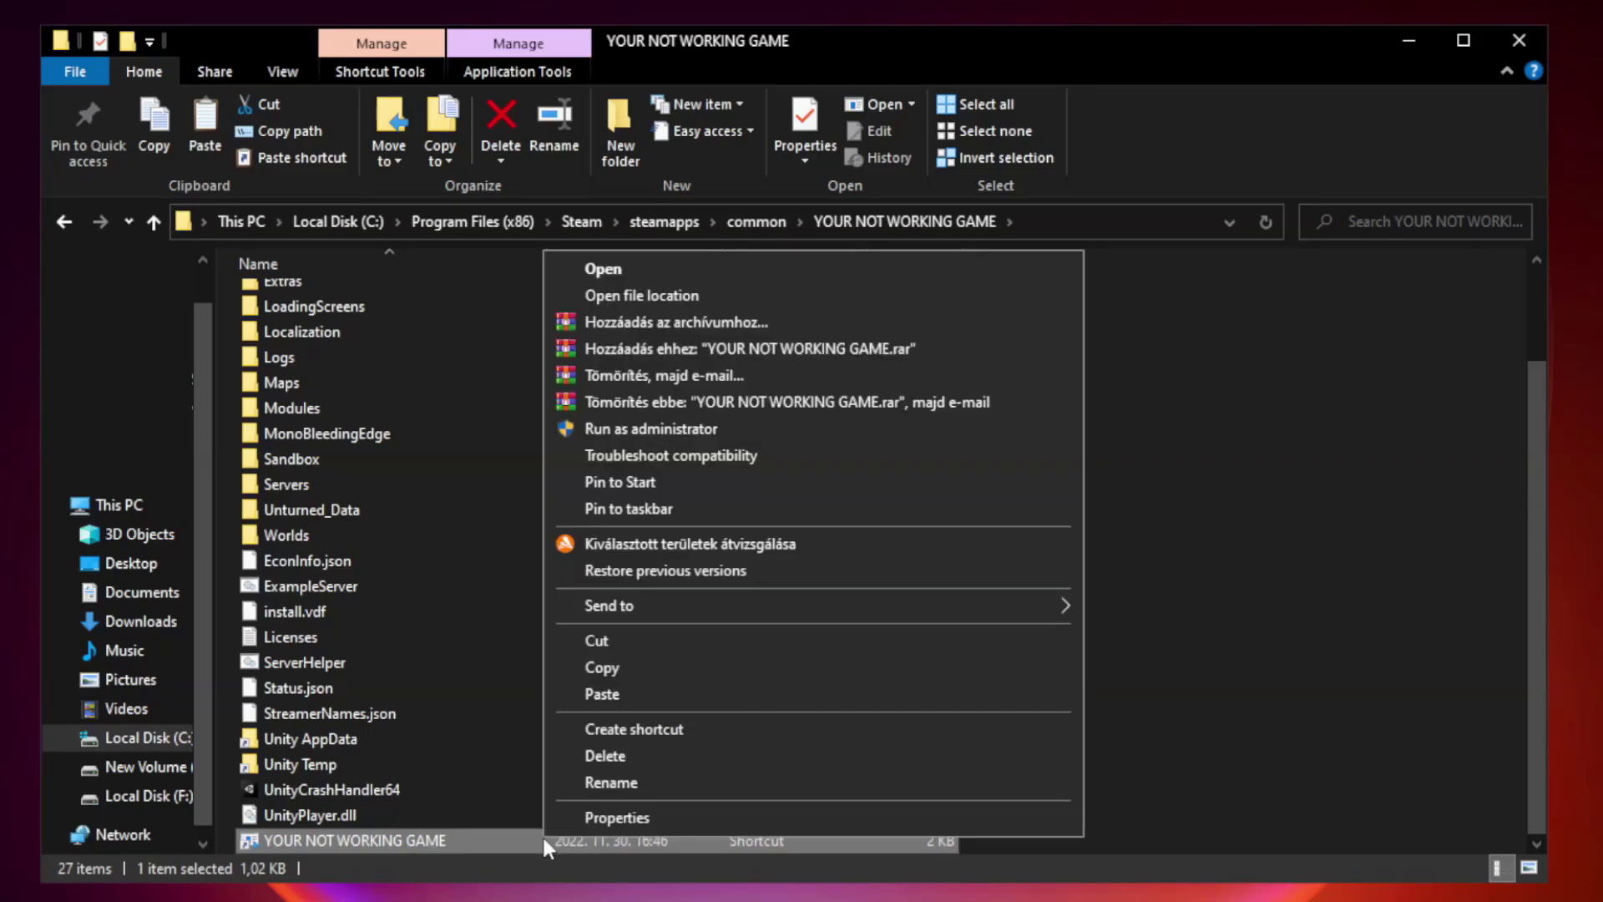
- In the shortcut's Compatibility settings, enable compatibility mode for Windows 8
click(808, 822)
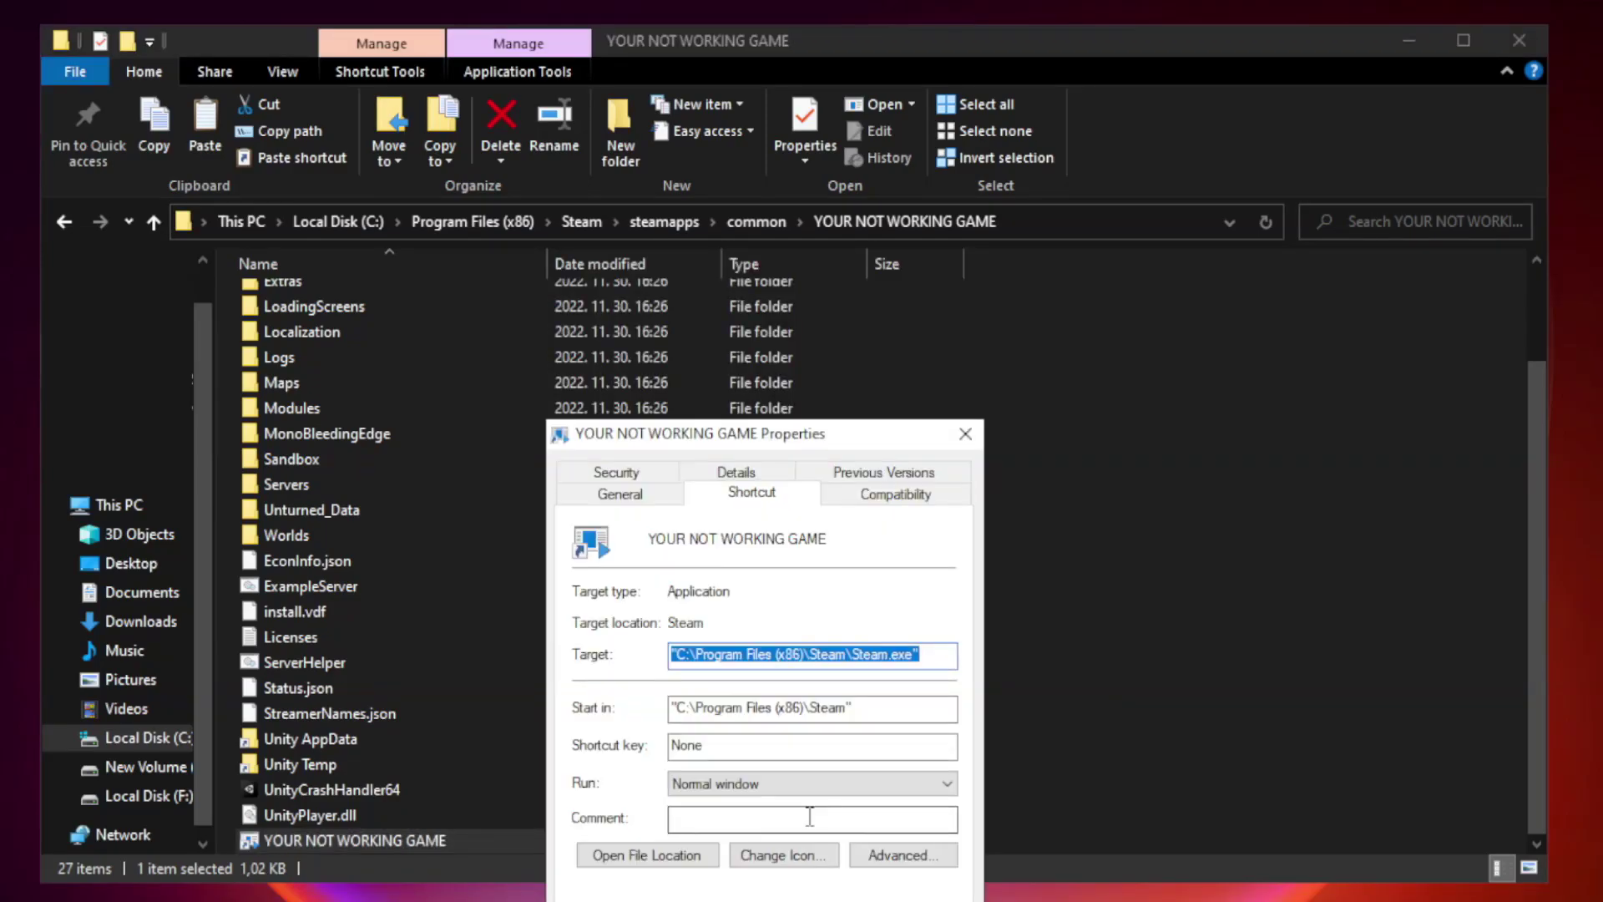
drag(796, 440, 795, 181)
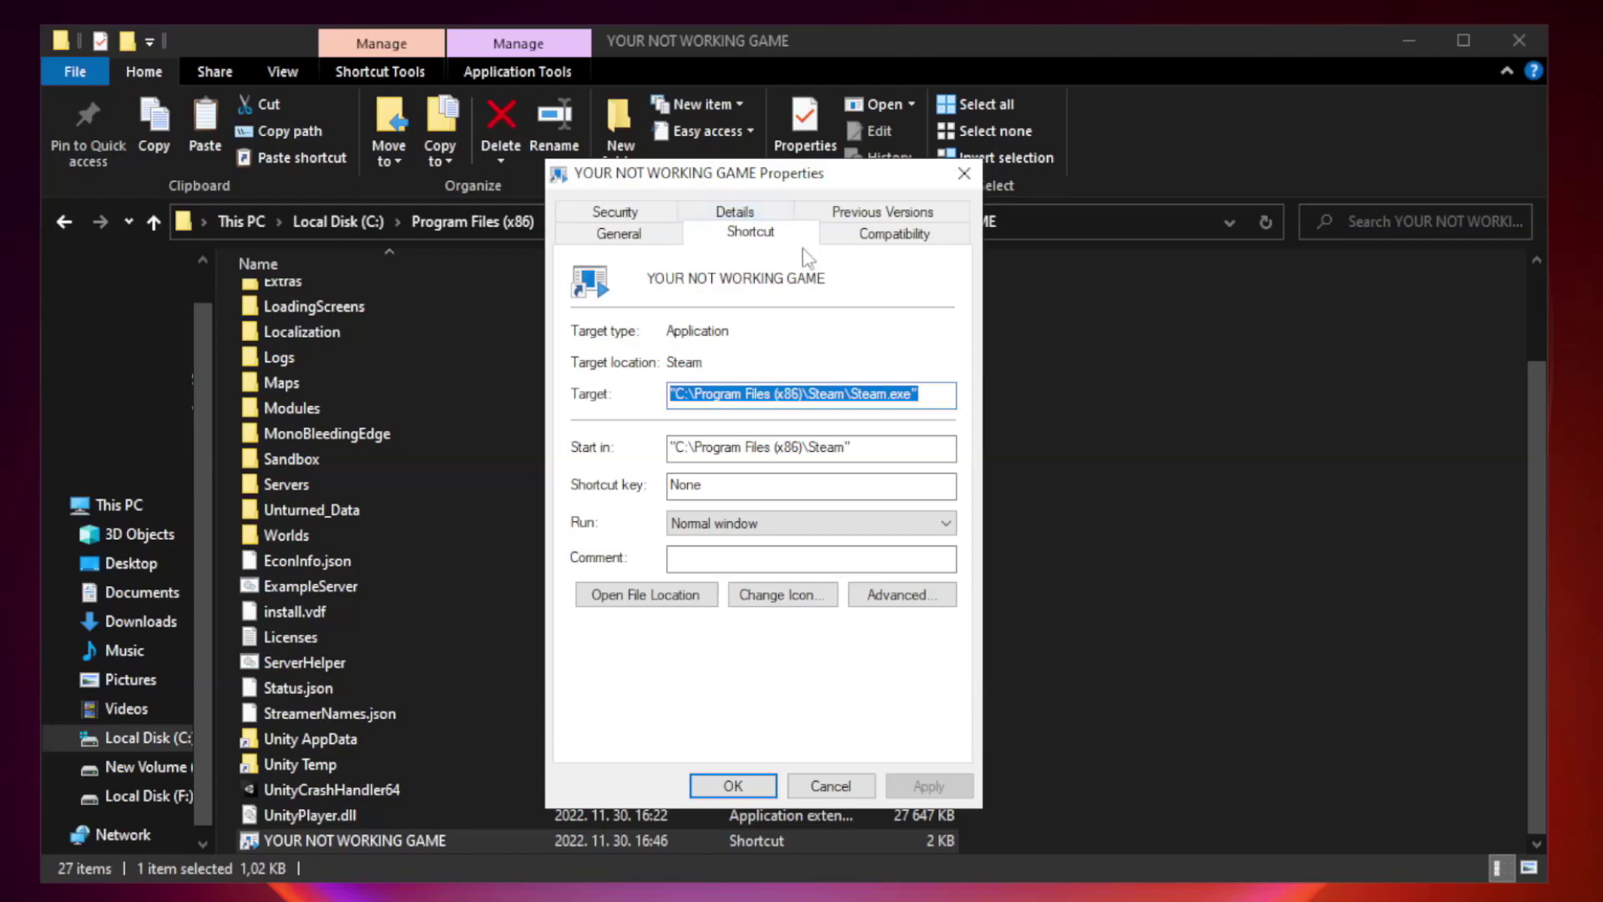
click(889, 235)
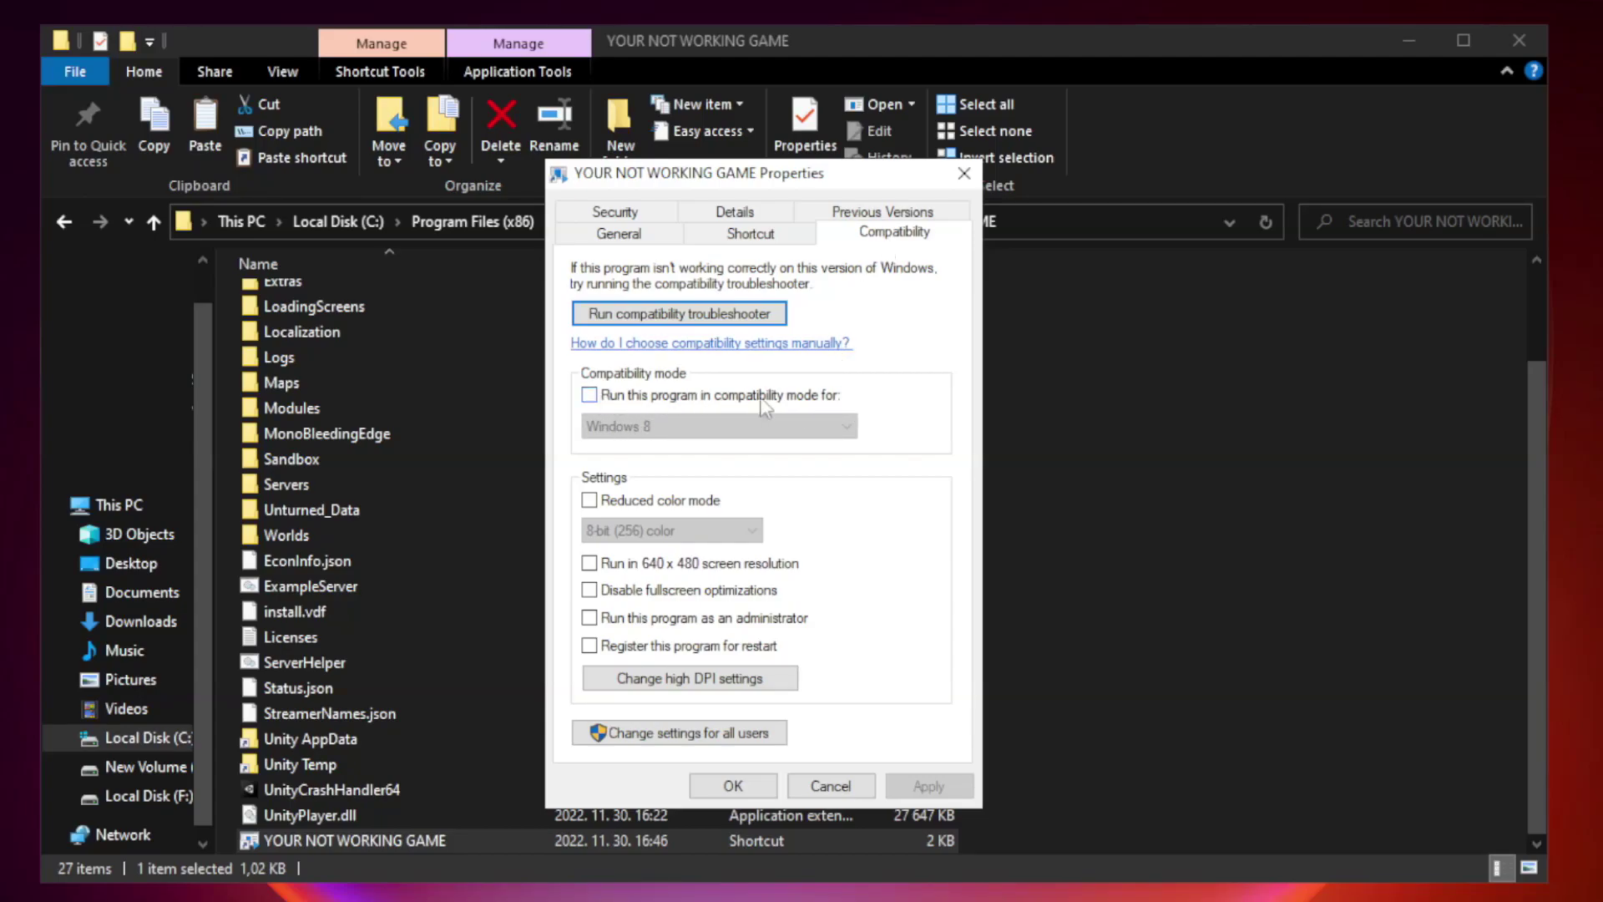
click(640, 402)
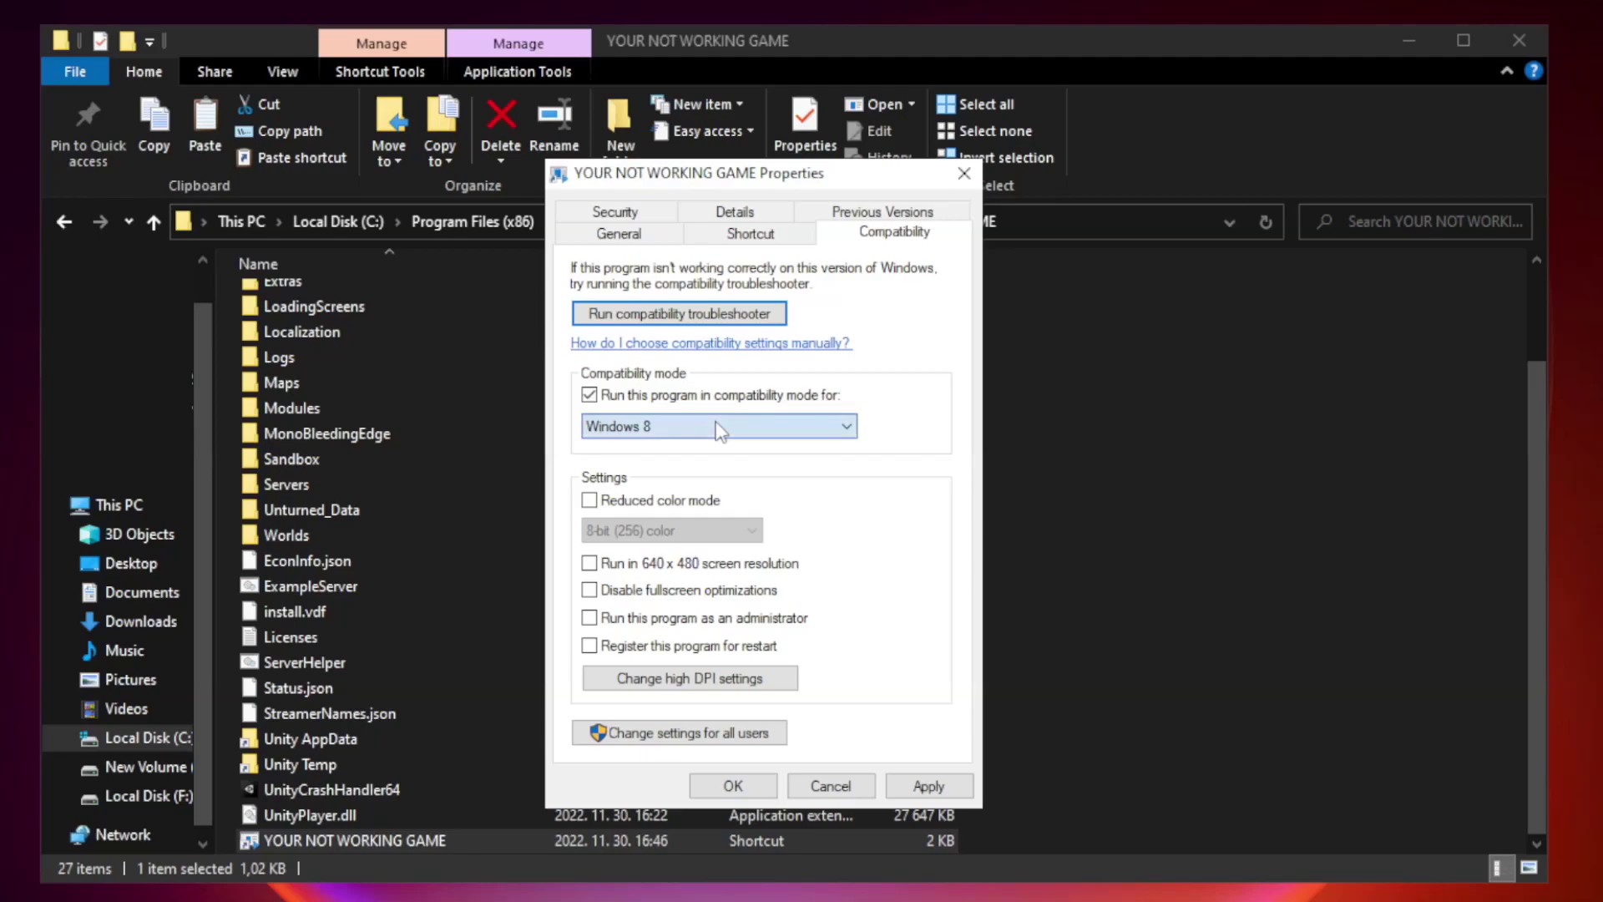
click(664, 427)
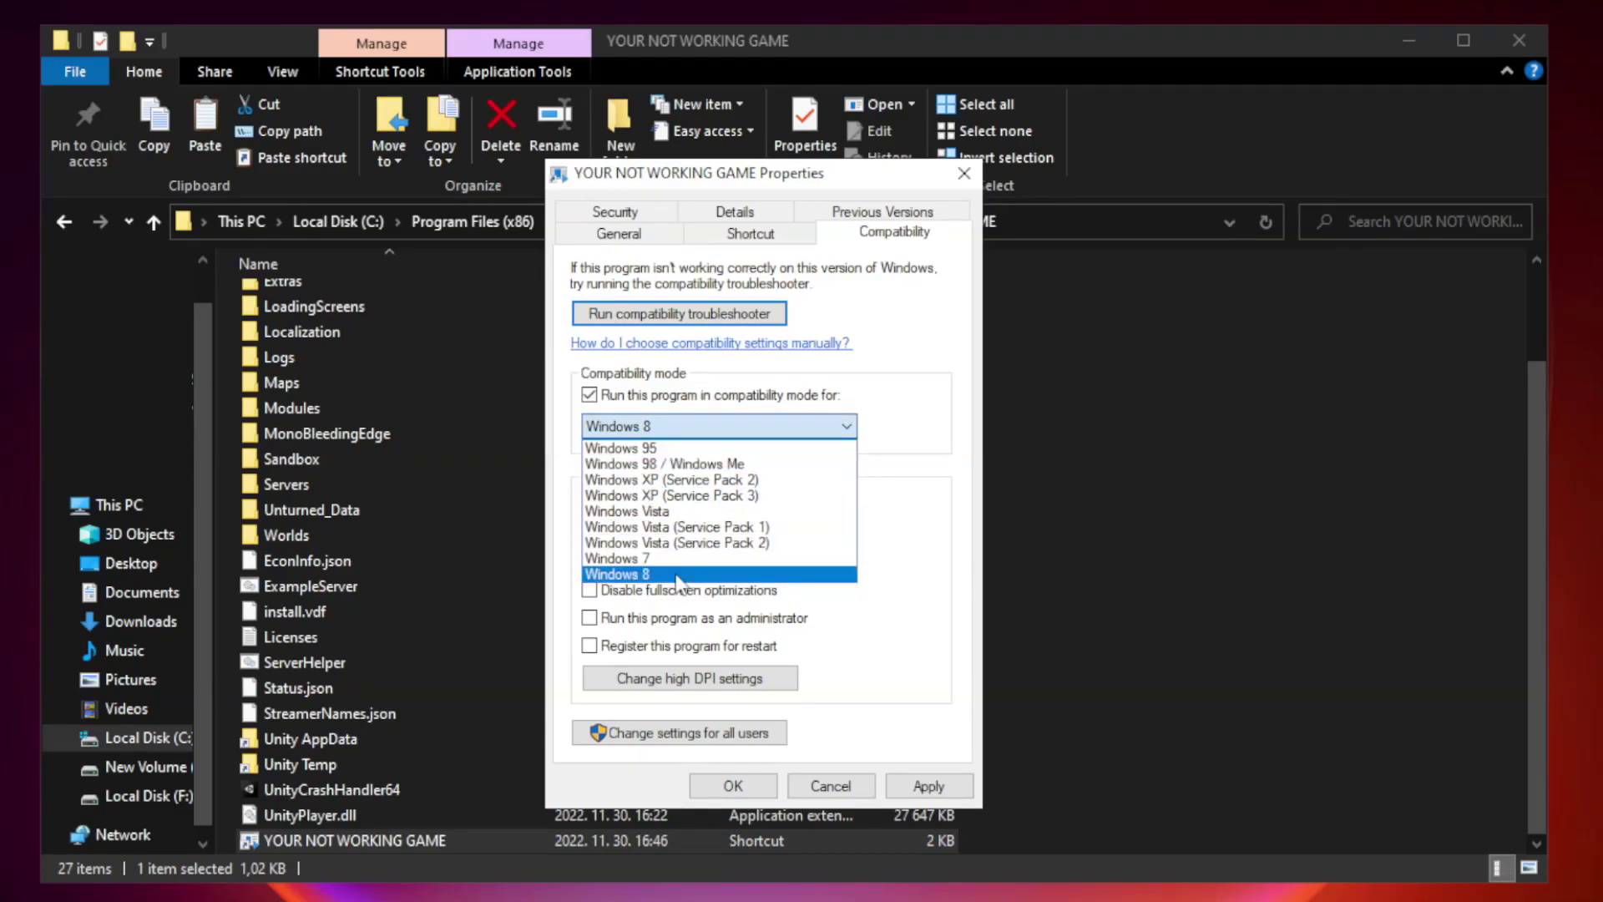
click(676, 576)
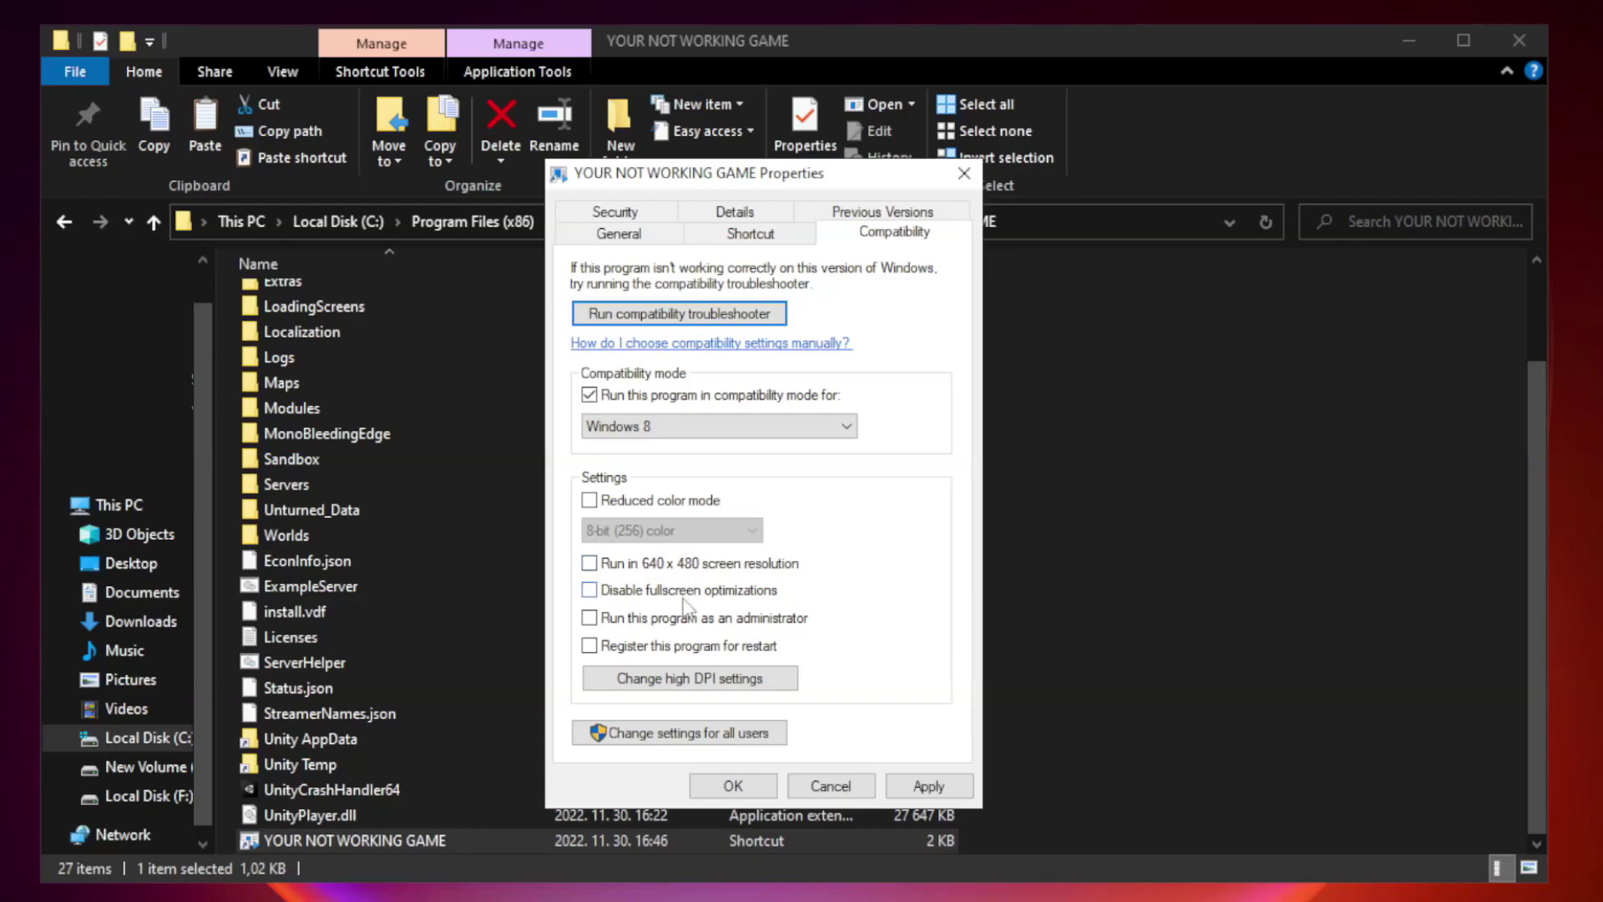
- Disable fullscreen optimizations, run as administrator, and apply the shortcut settings
click(630, 603)
click(630, 631)
click(929, 786)
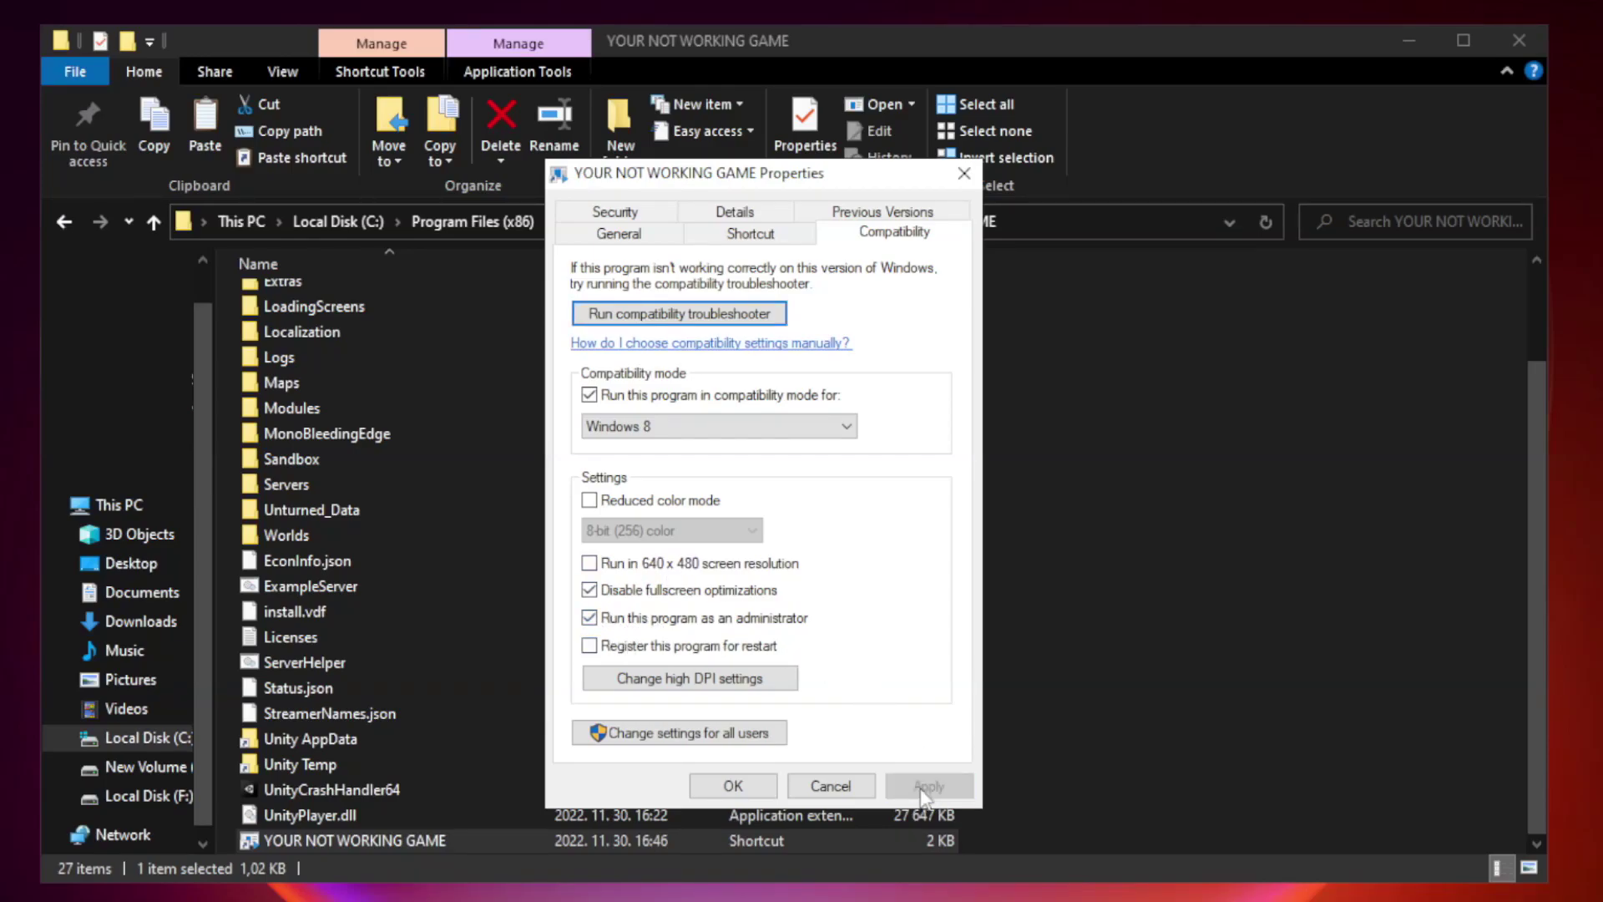
click(733, 788)
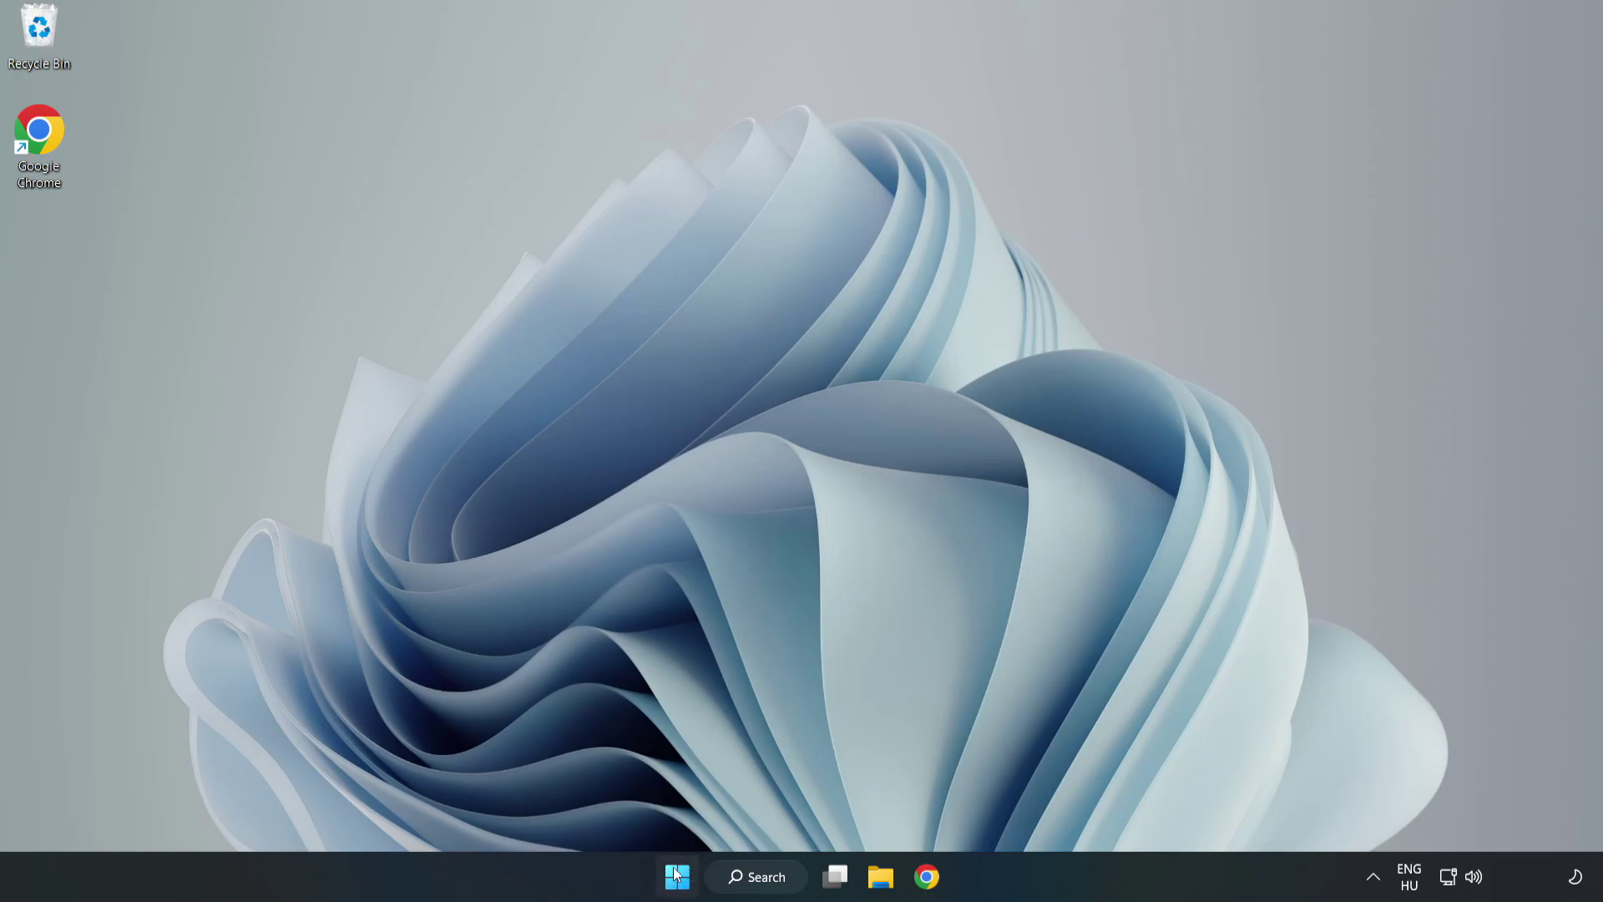
- Launch Task Manager from the Start right-click menu and show the Startup apps list
right_click(677, 881)
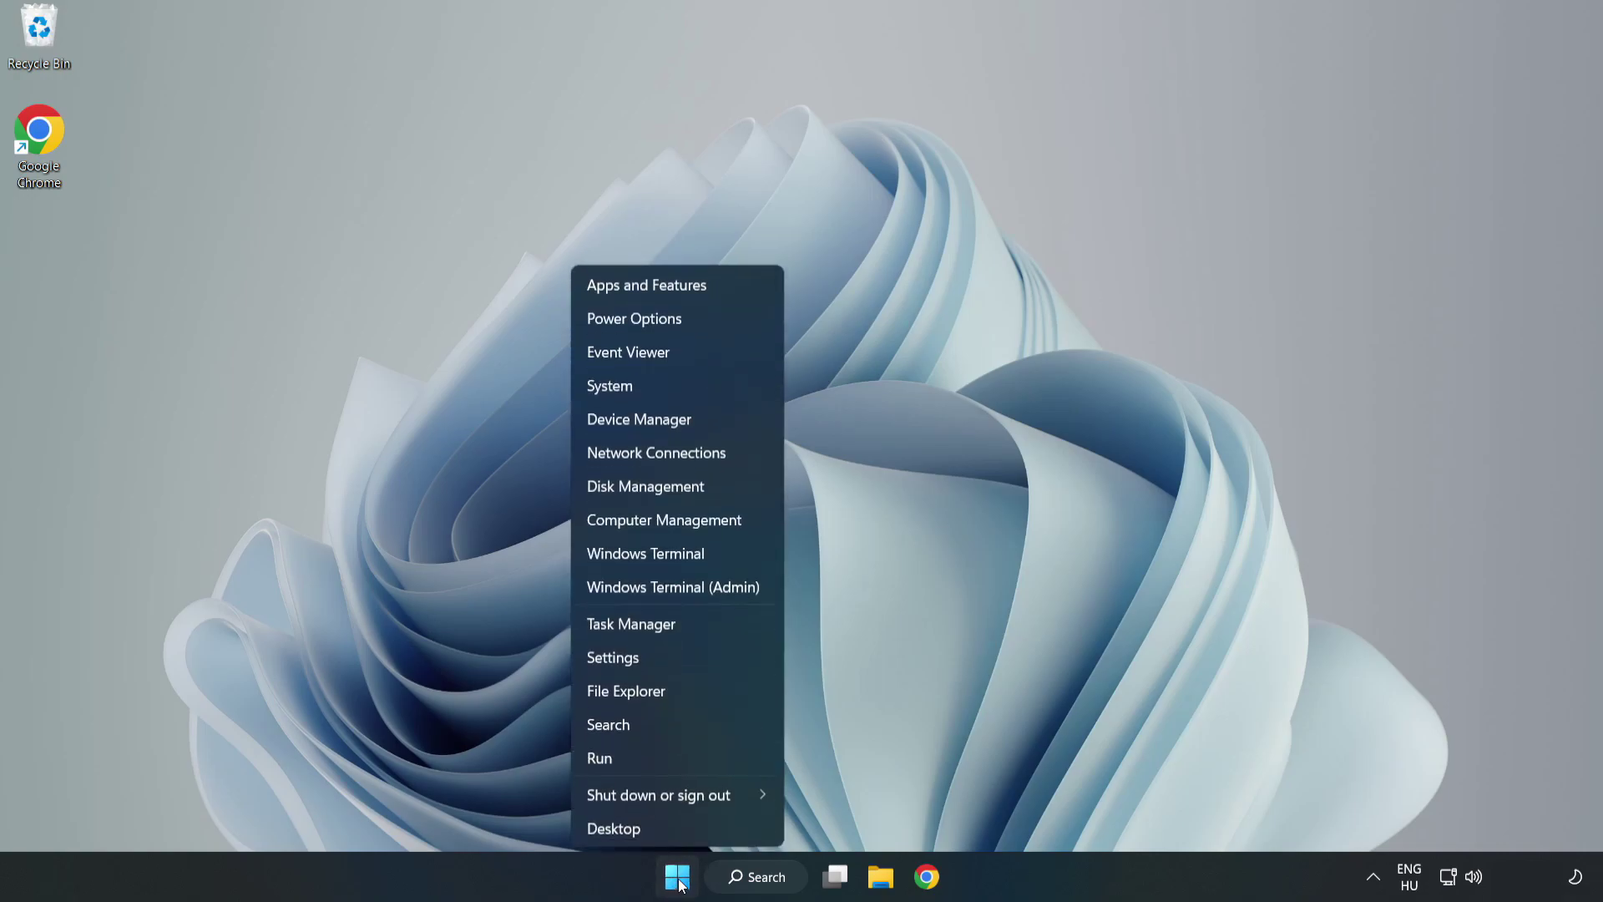
click(675, 623)
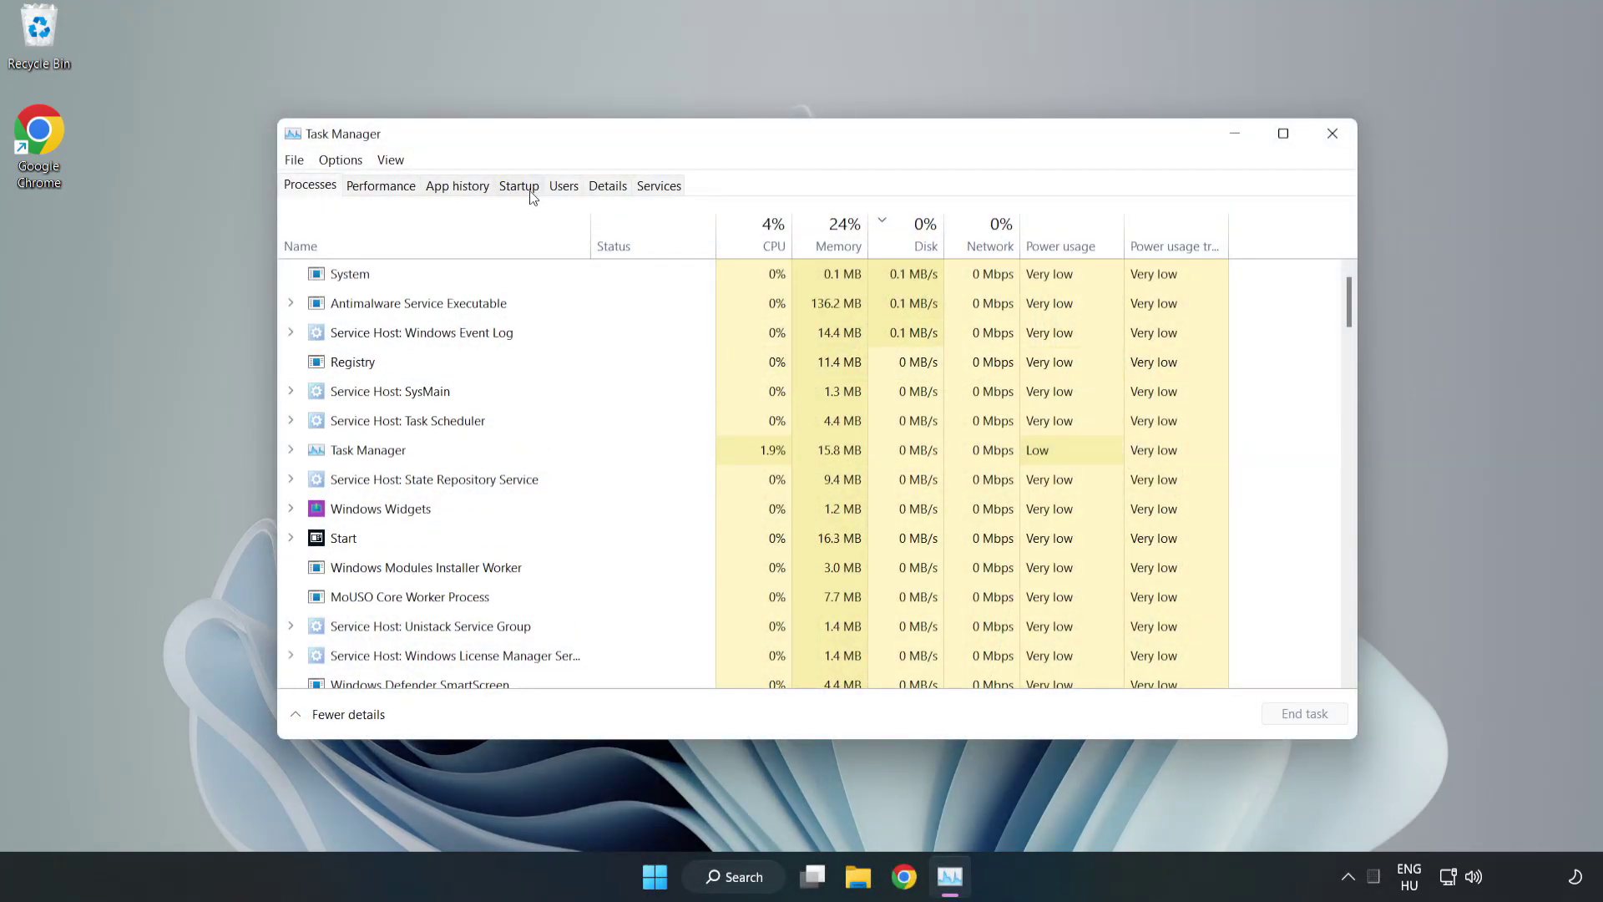
click(521, 191)
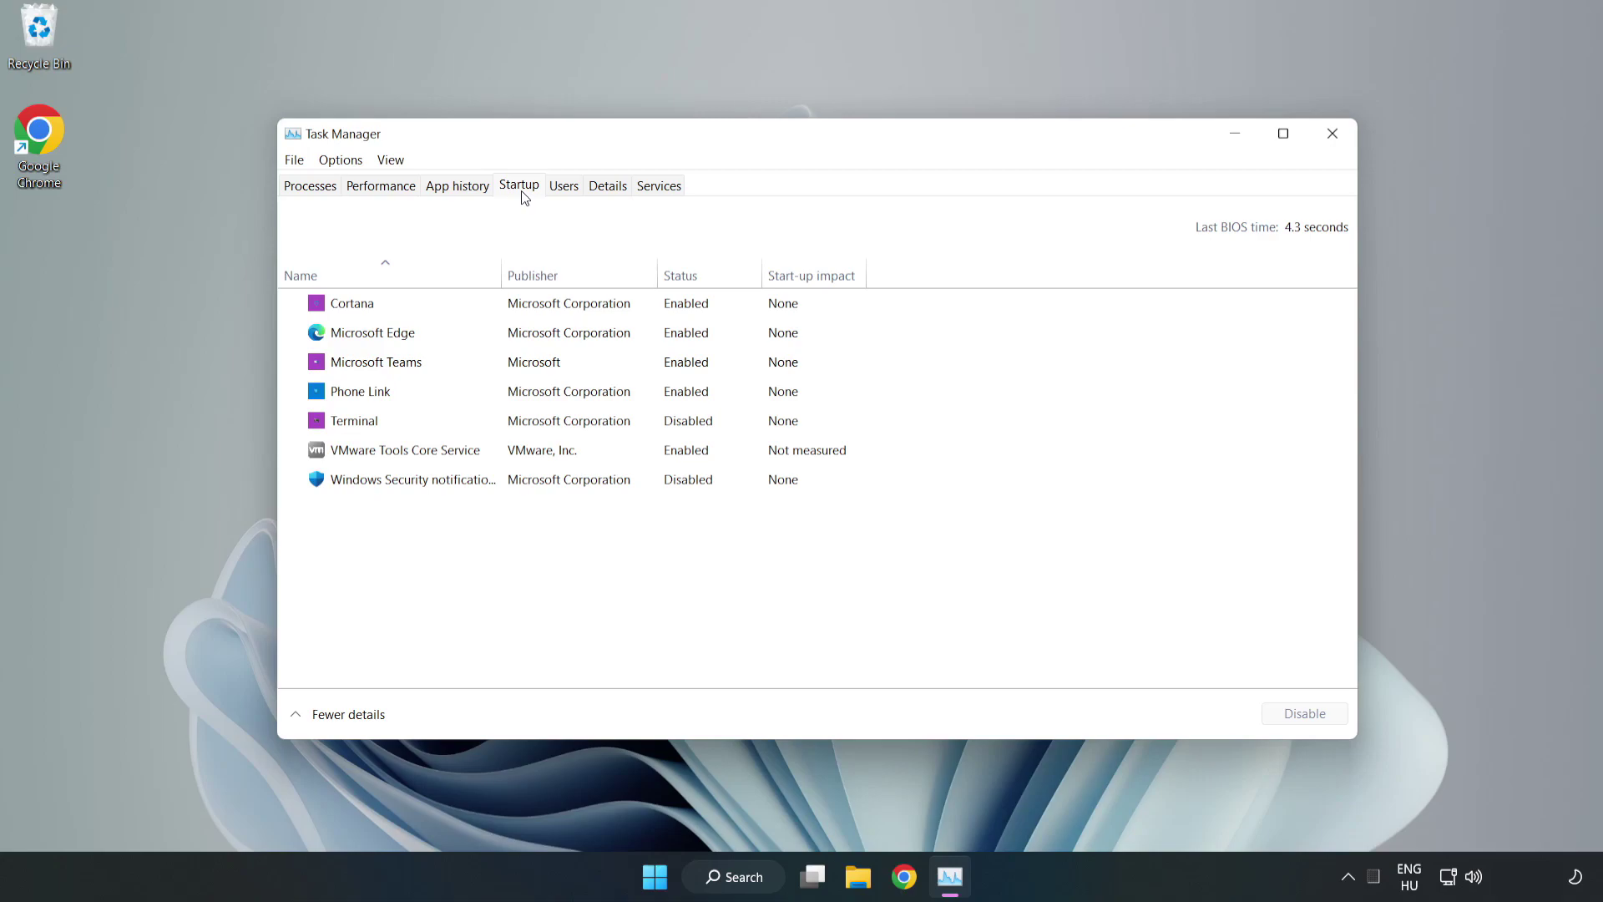
- Disable Cortana, Microsoft Edge, Microsoft Teams and Phone Link at startup, then close Task Manager
click(552, 314)
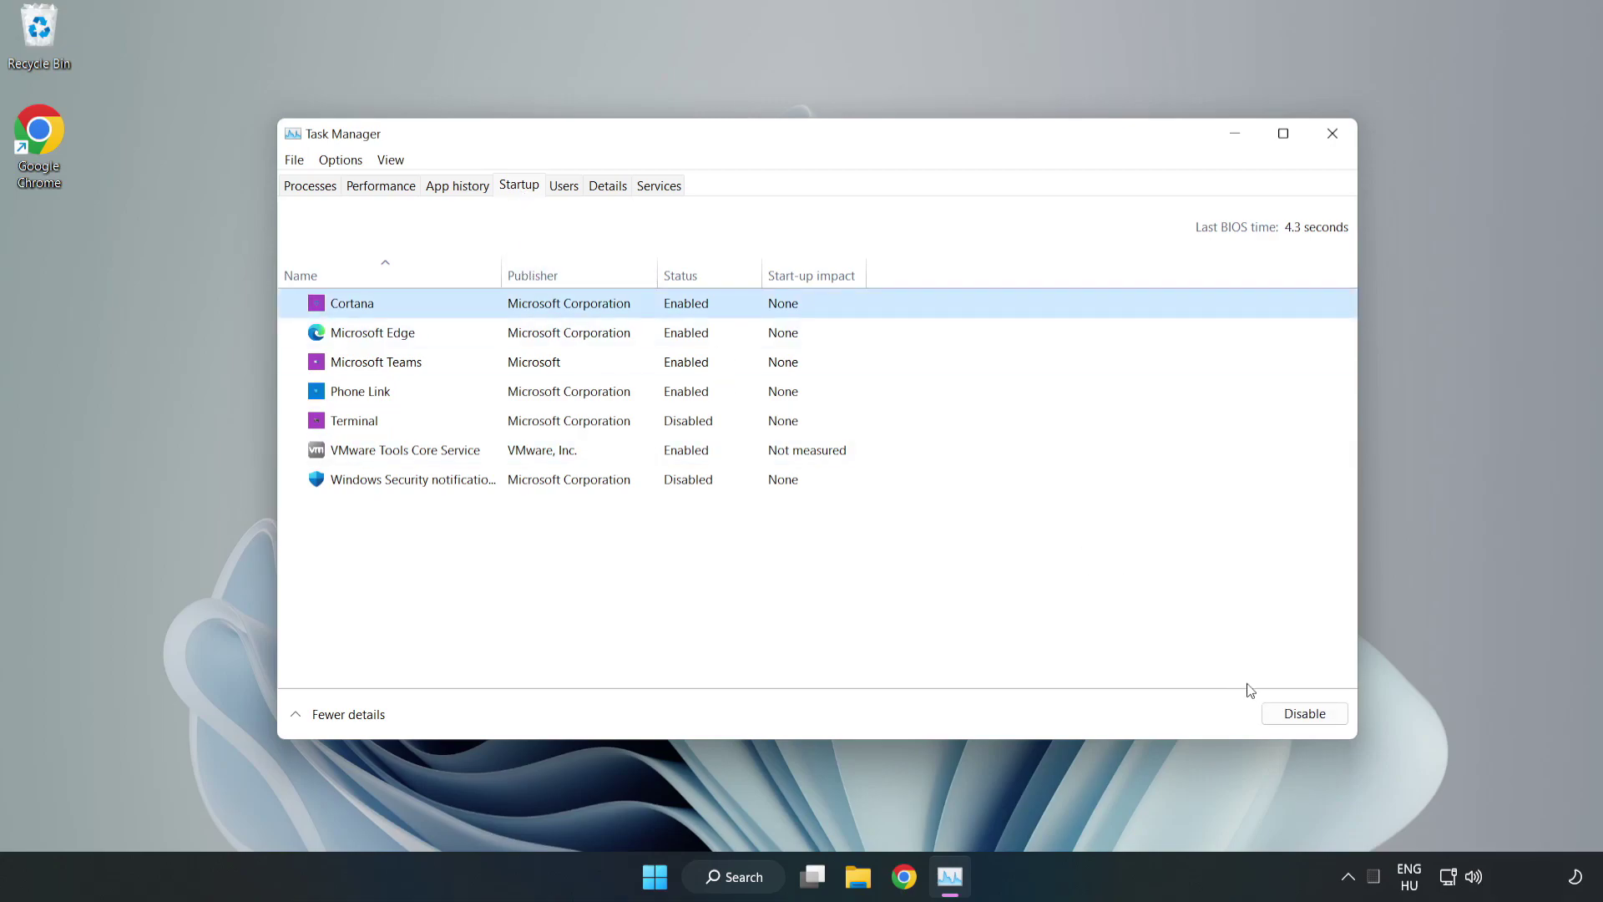
click(1297, 717)
click(697, 332)
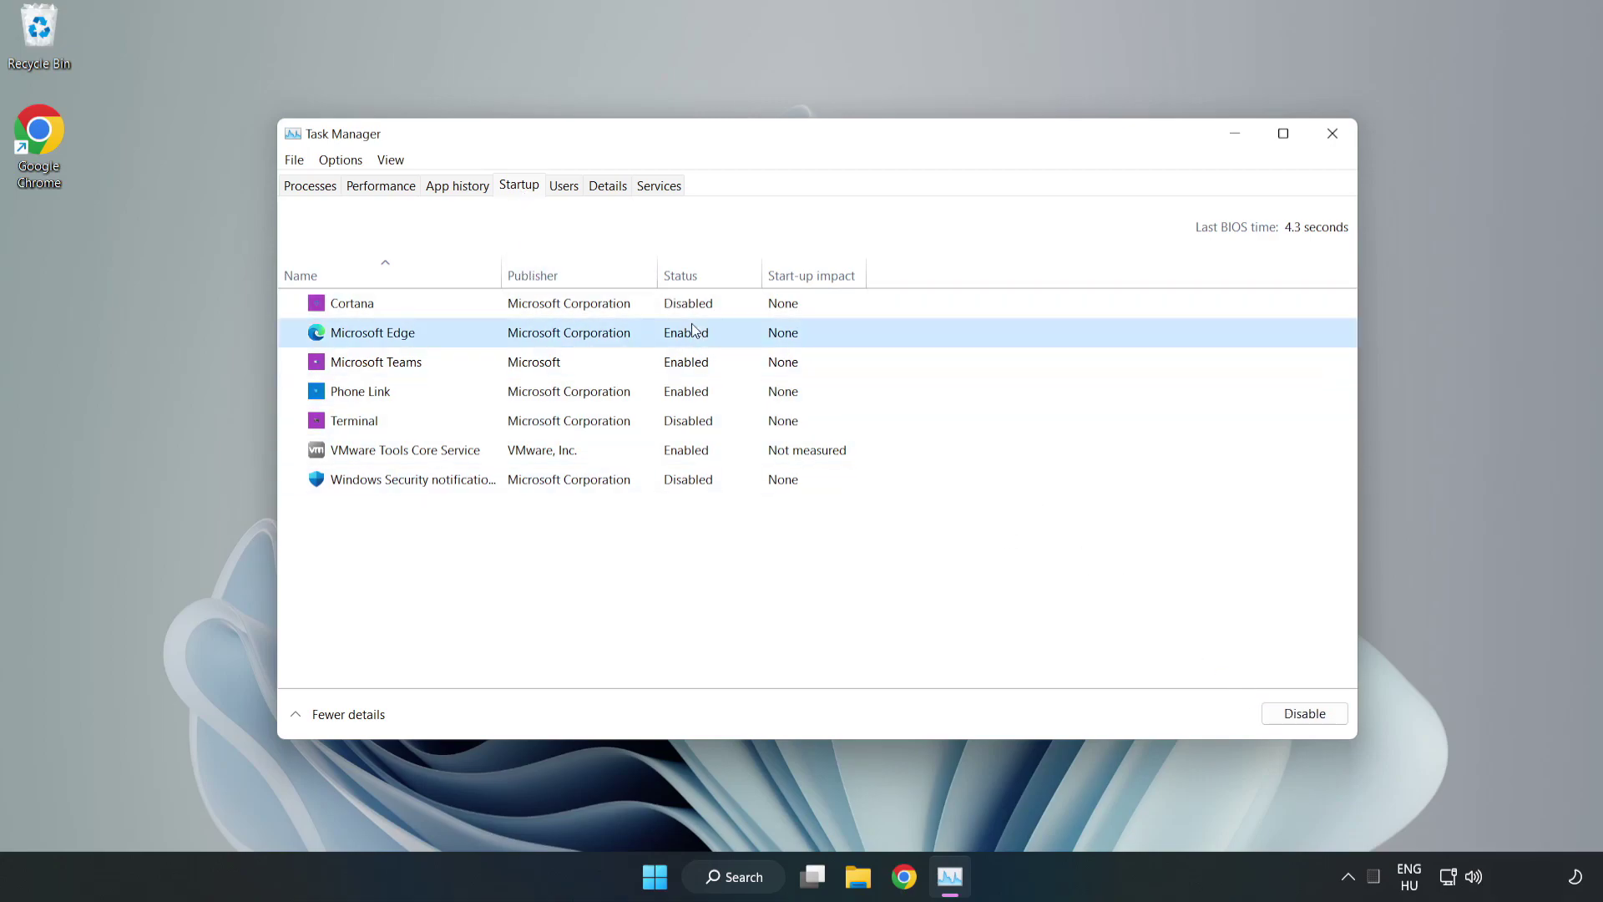
click(1284, 709)
click(551, 367)
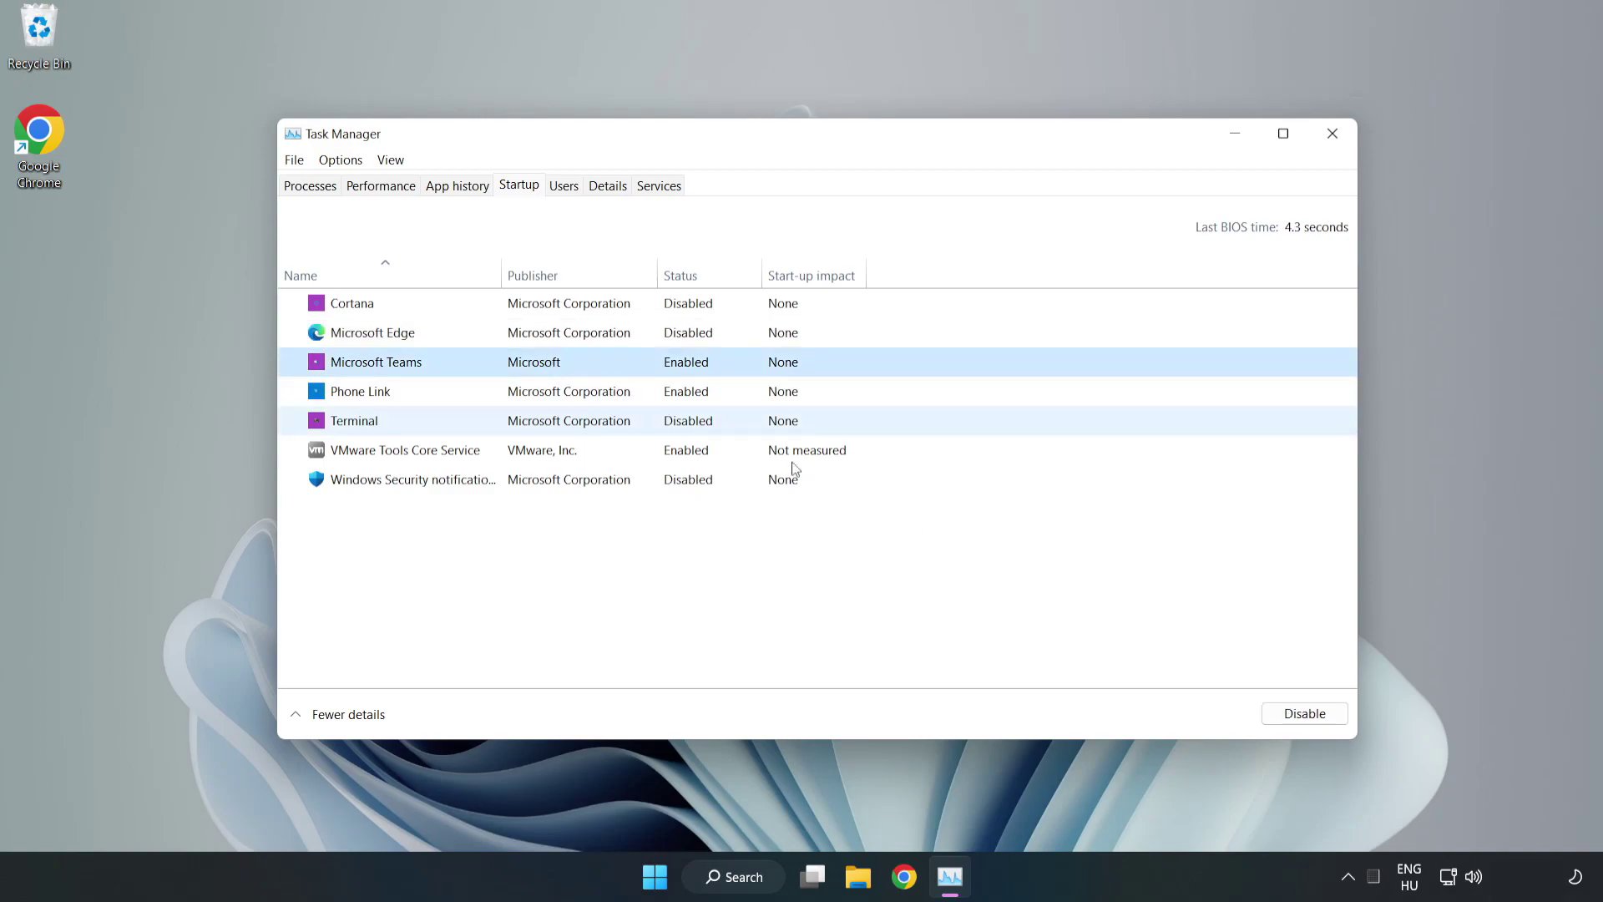
click(1295, 716)
click(533, 392)
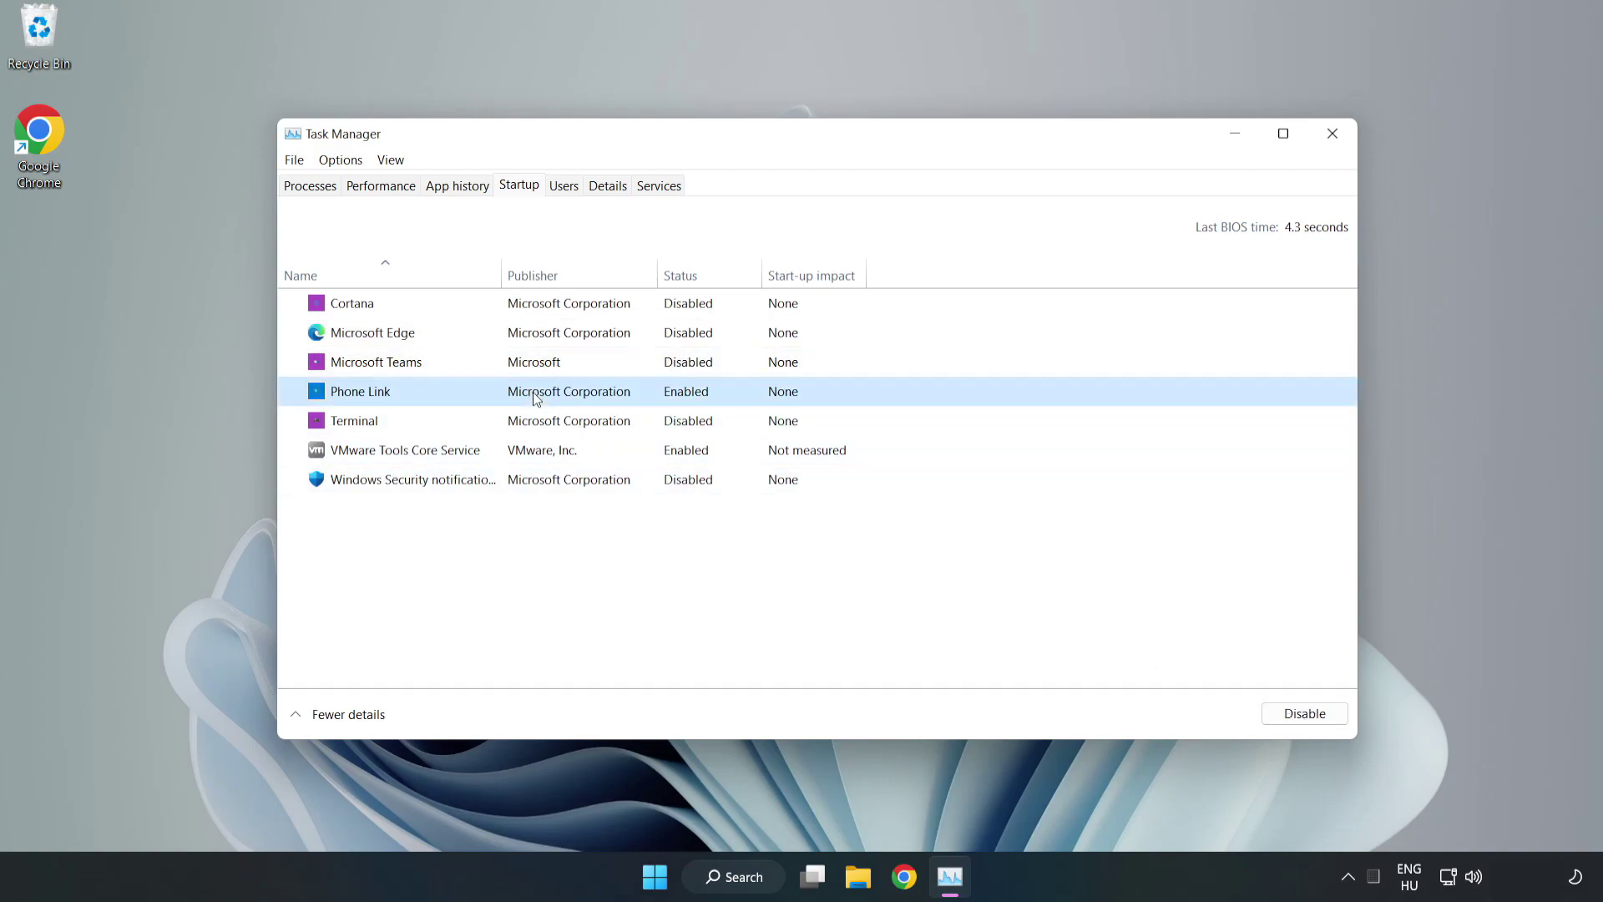
click(1282, 719)
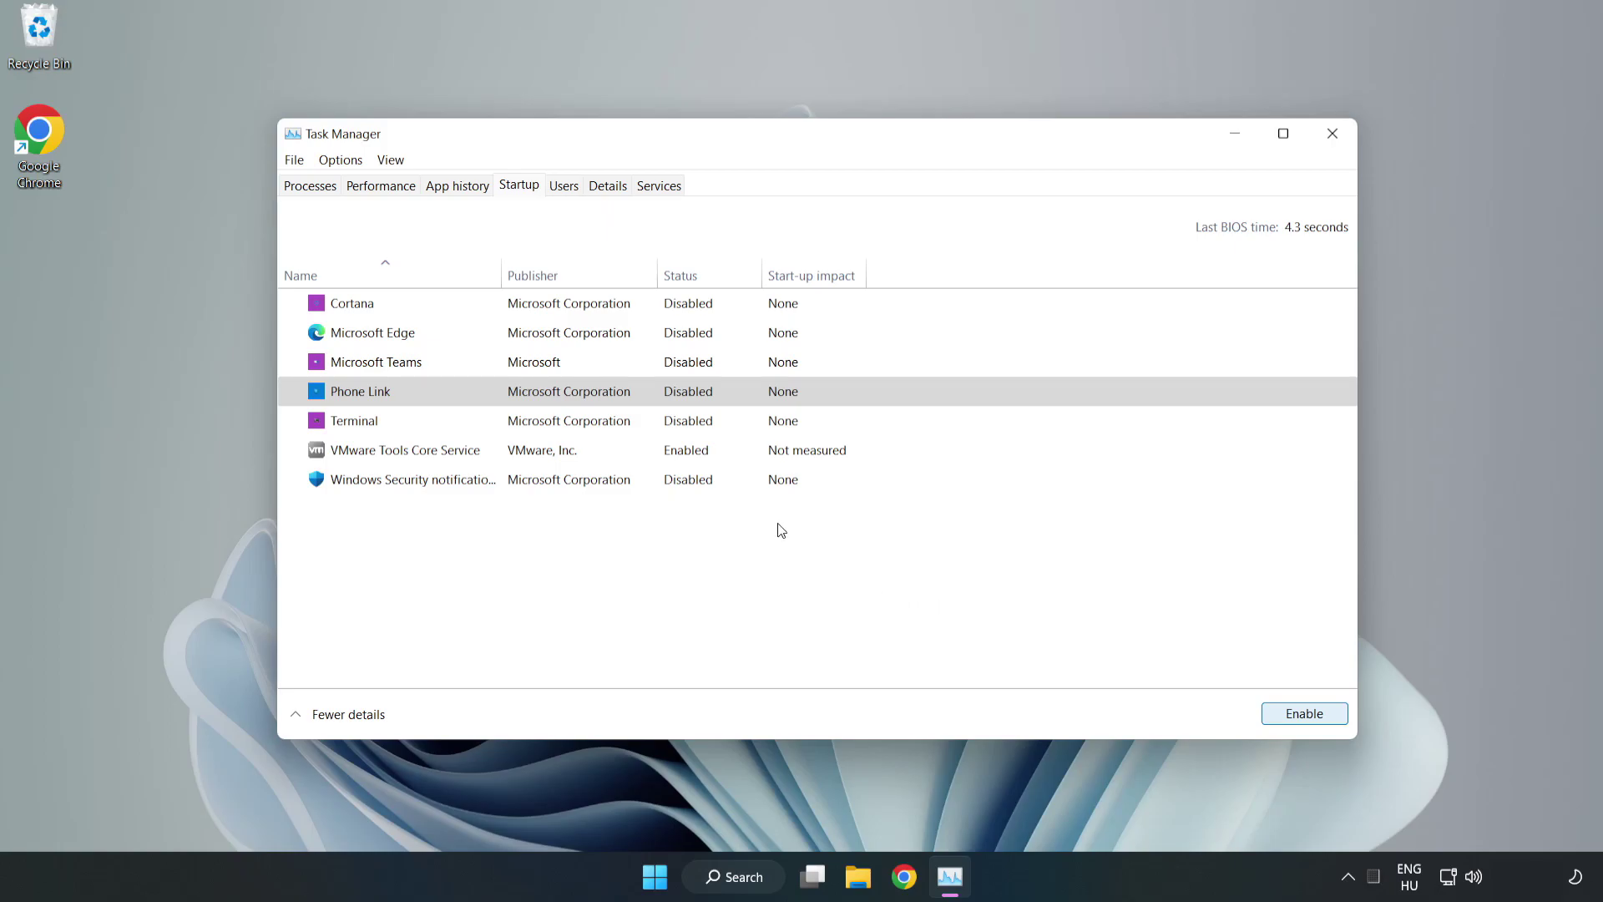
click(1333, 138)
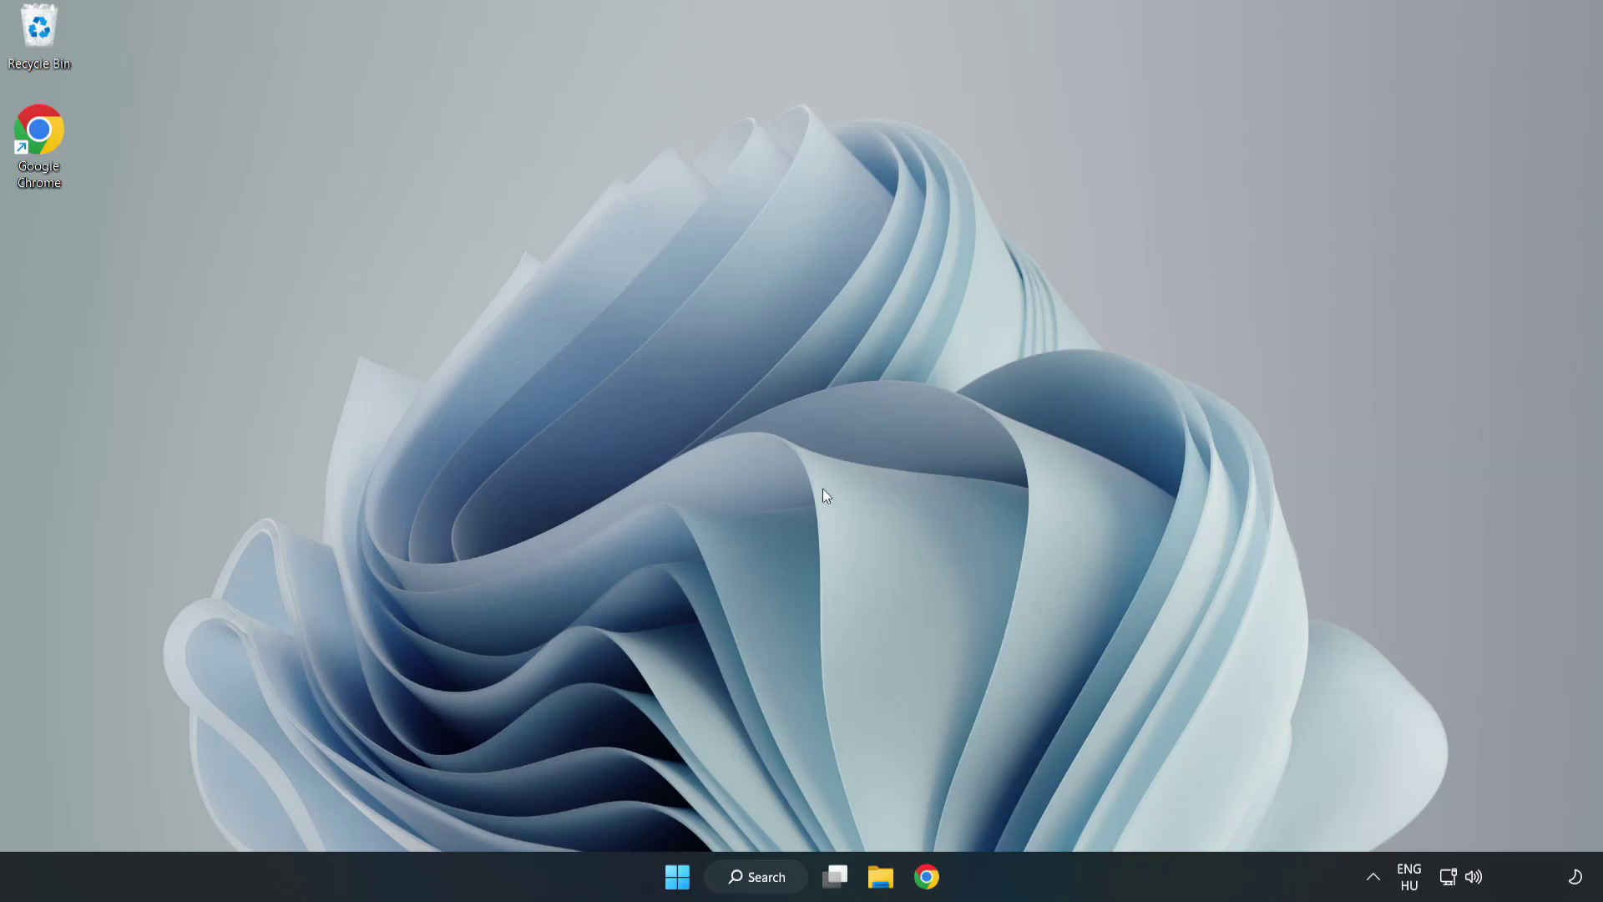
- Download the DirectX End-User Runtime web installer from Microsoft's download page in Chrome
click(925, 881)
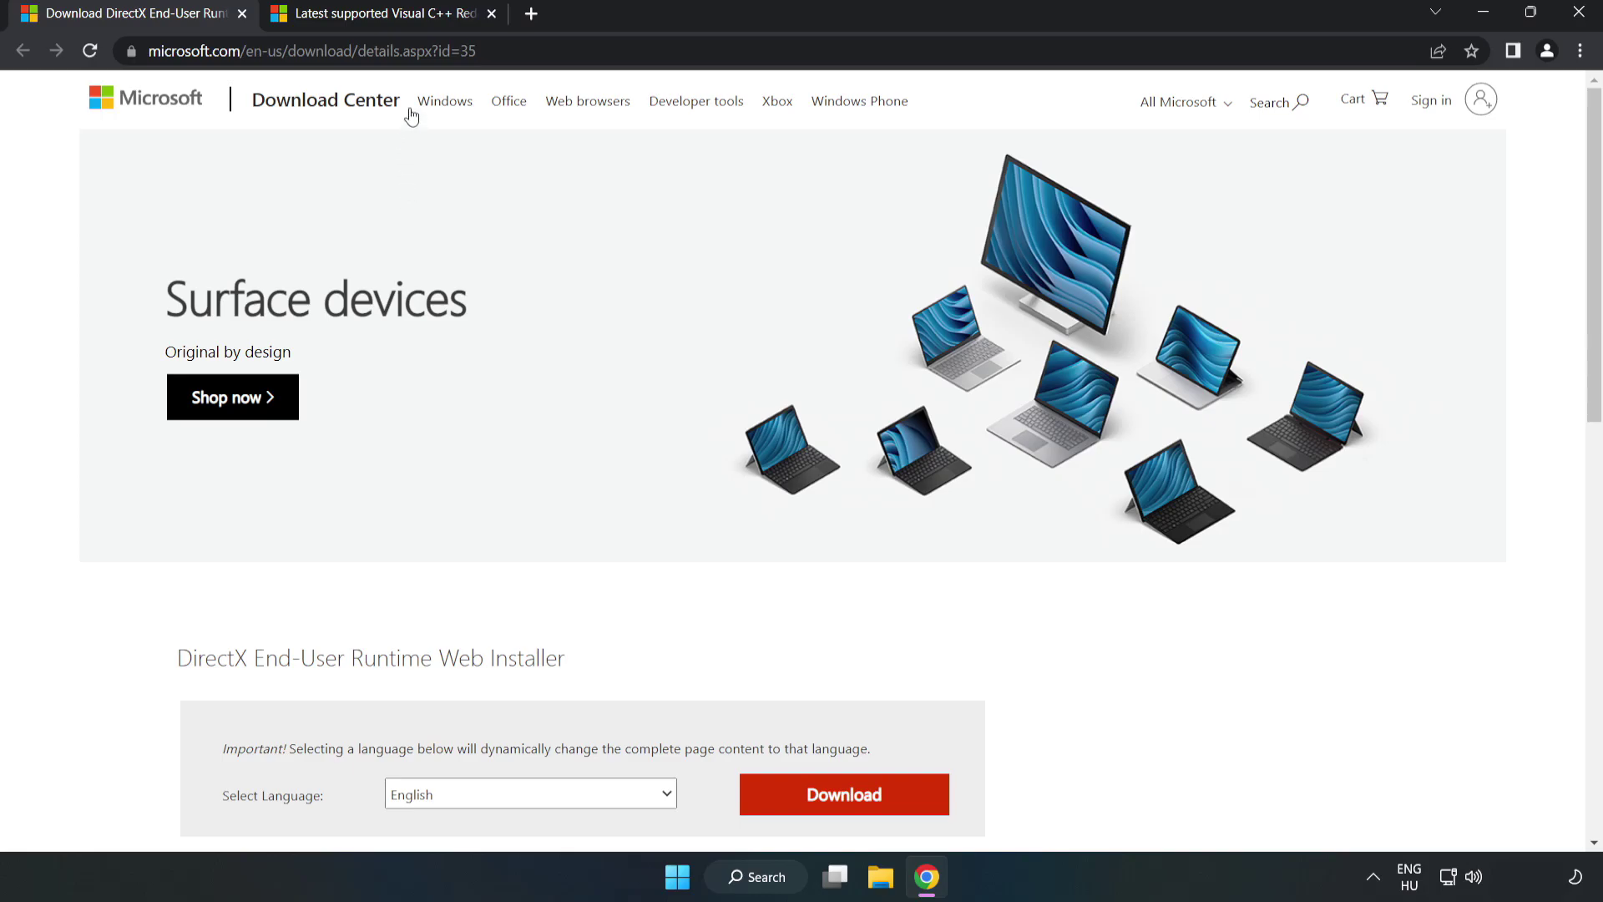
click(500, 57)
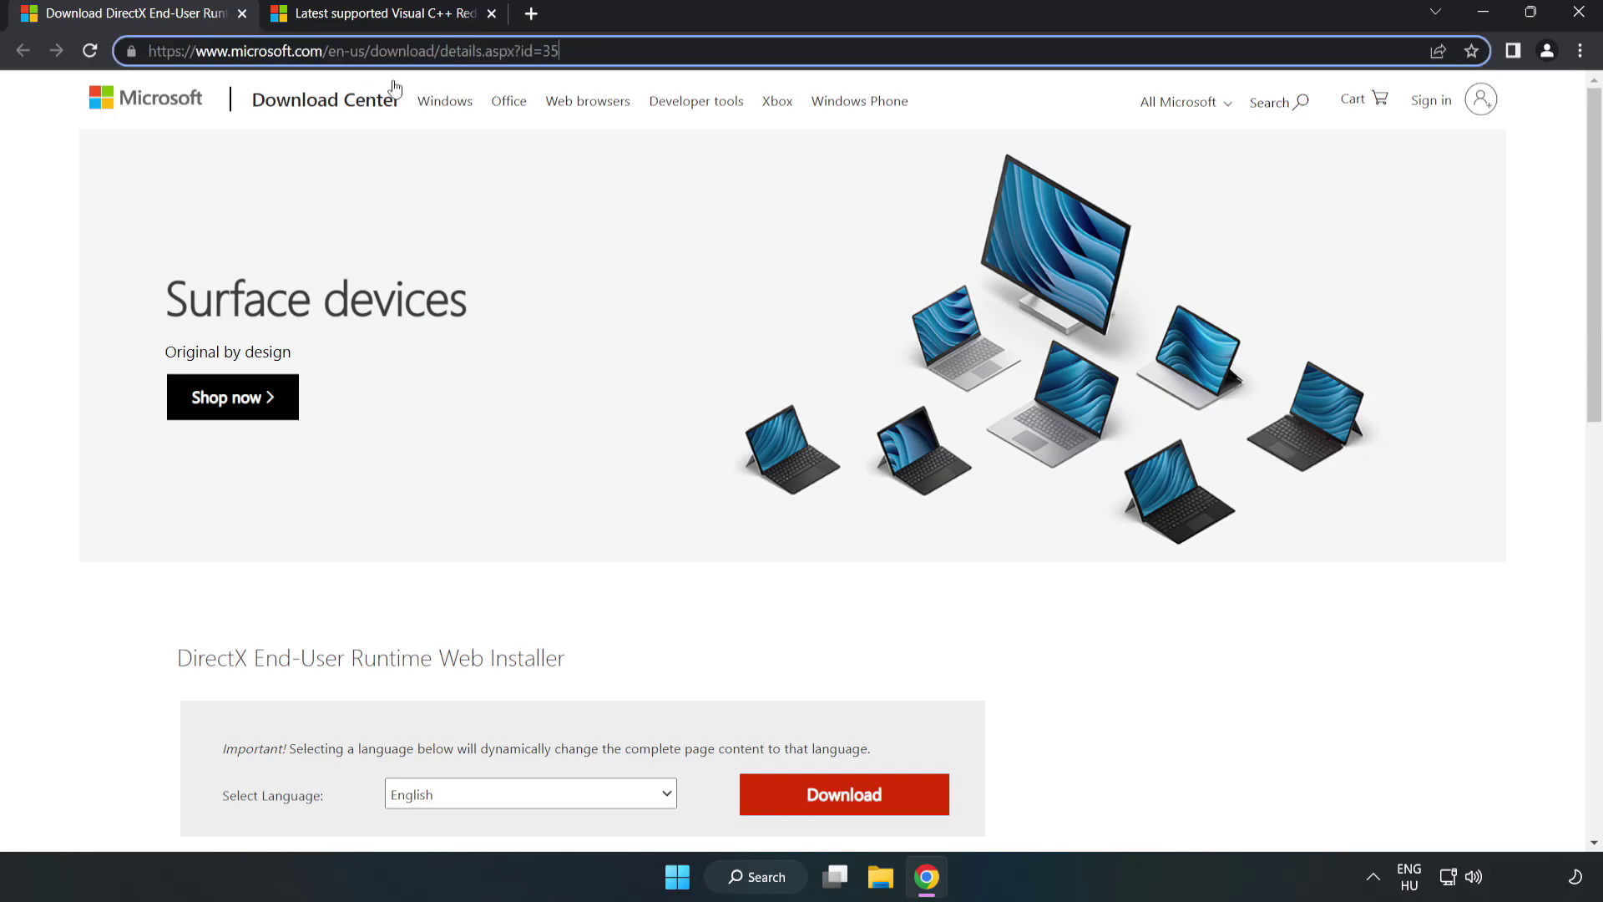
click(66, 190)
scroll(66, 190, down, 2)
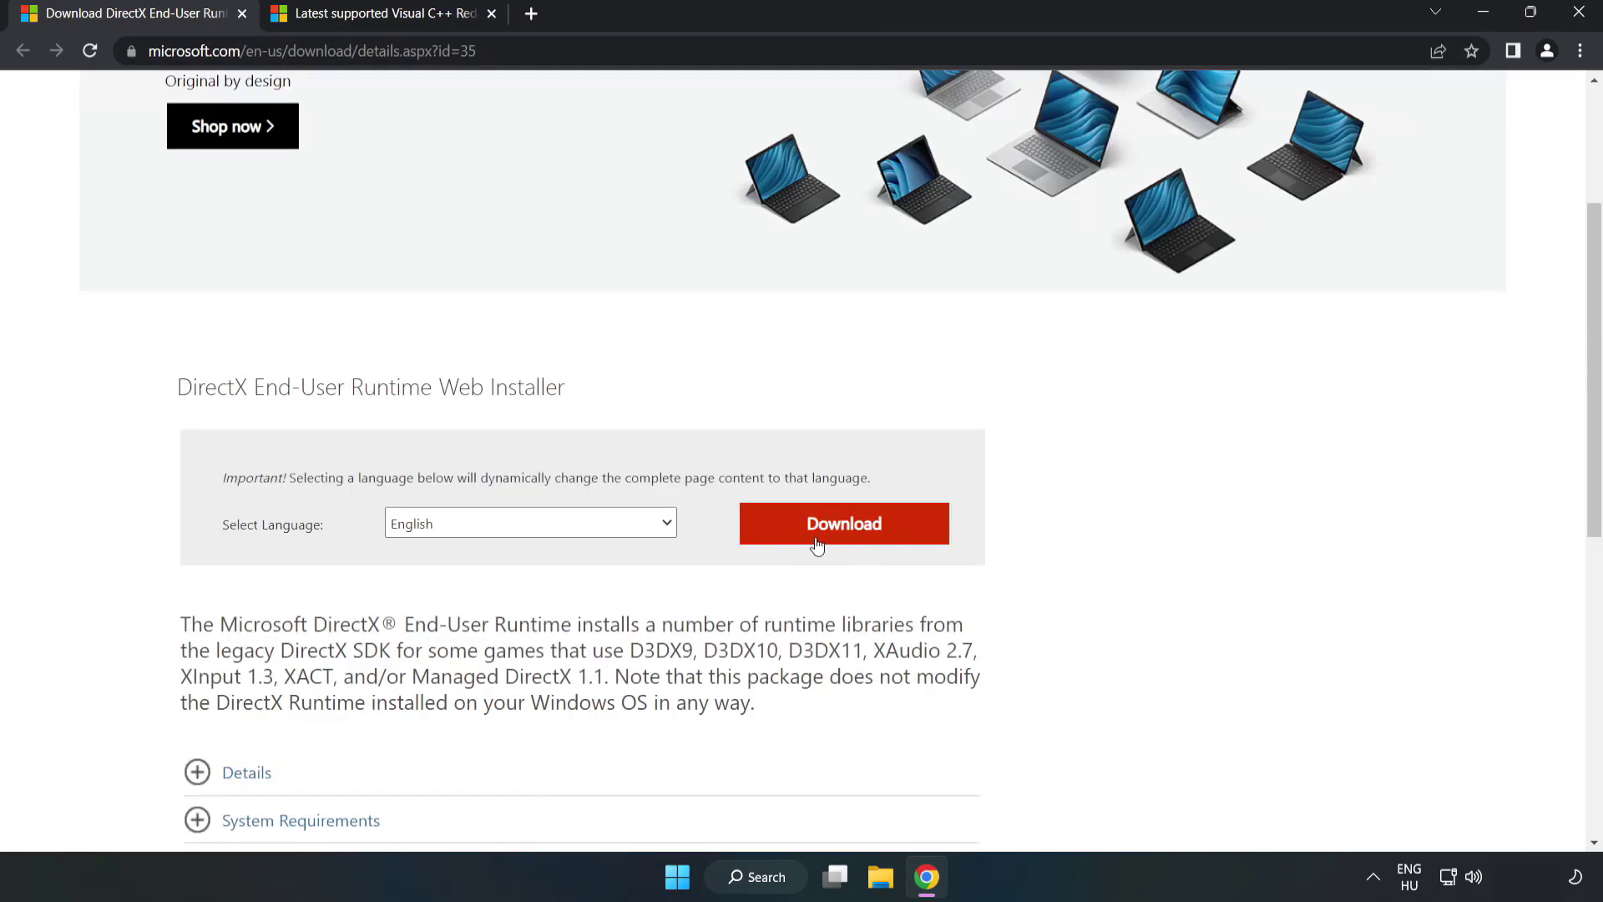
click(853, 536)
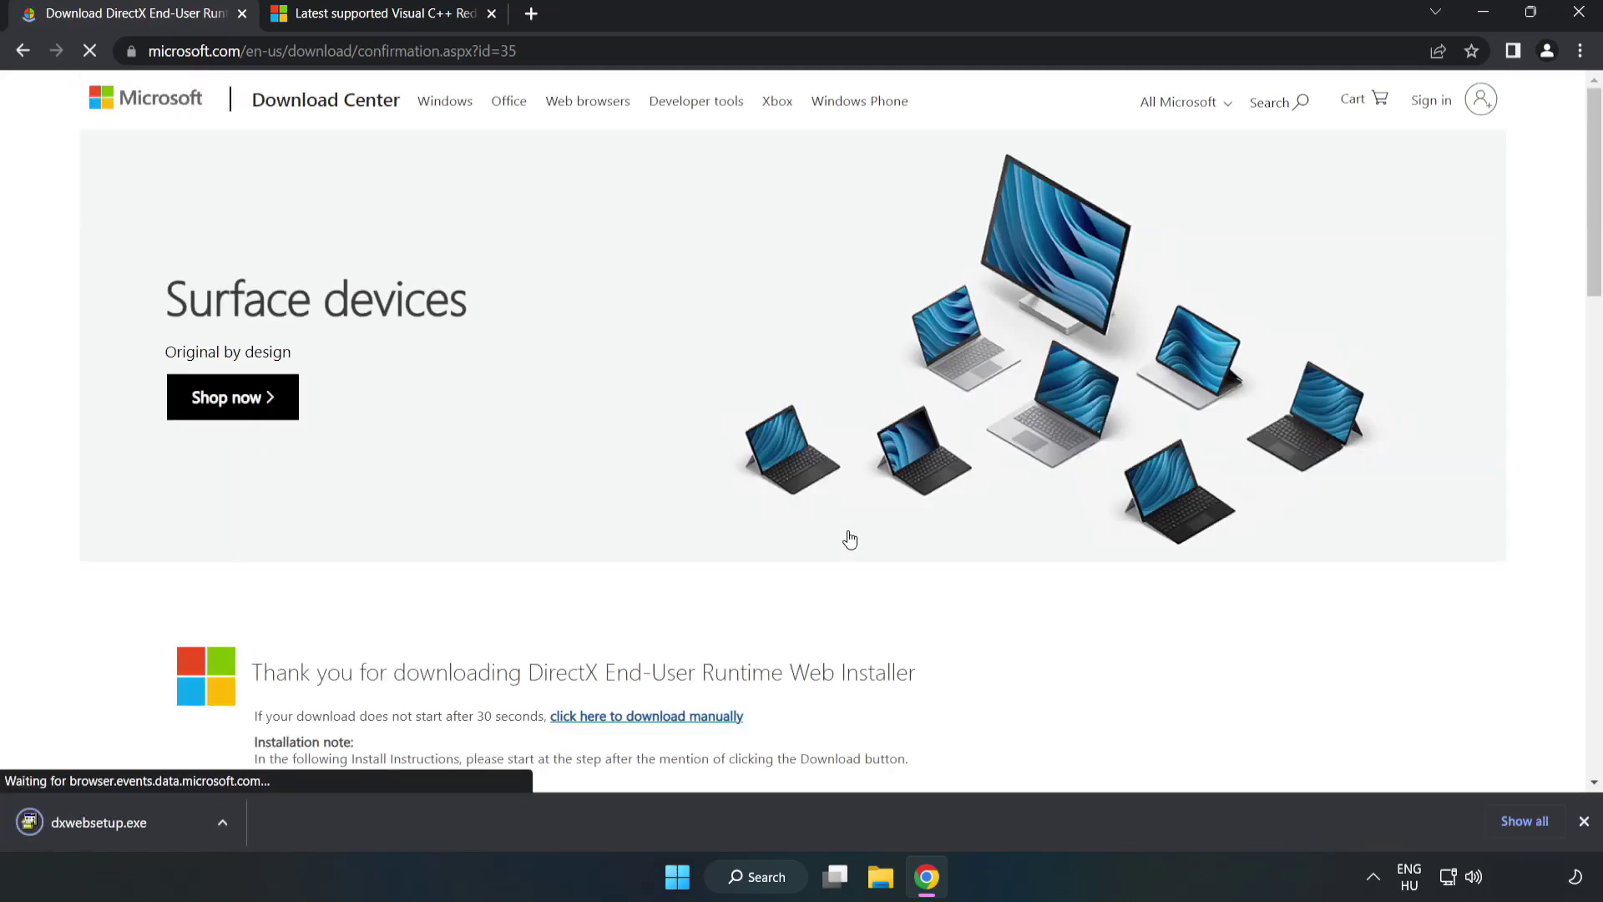
- Run dxwebsetup.exe, accept the license, decline the Bing Bar, and finish the DirectX setup
click(119, 823)
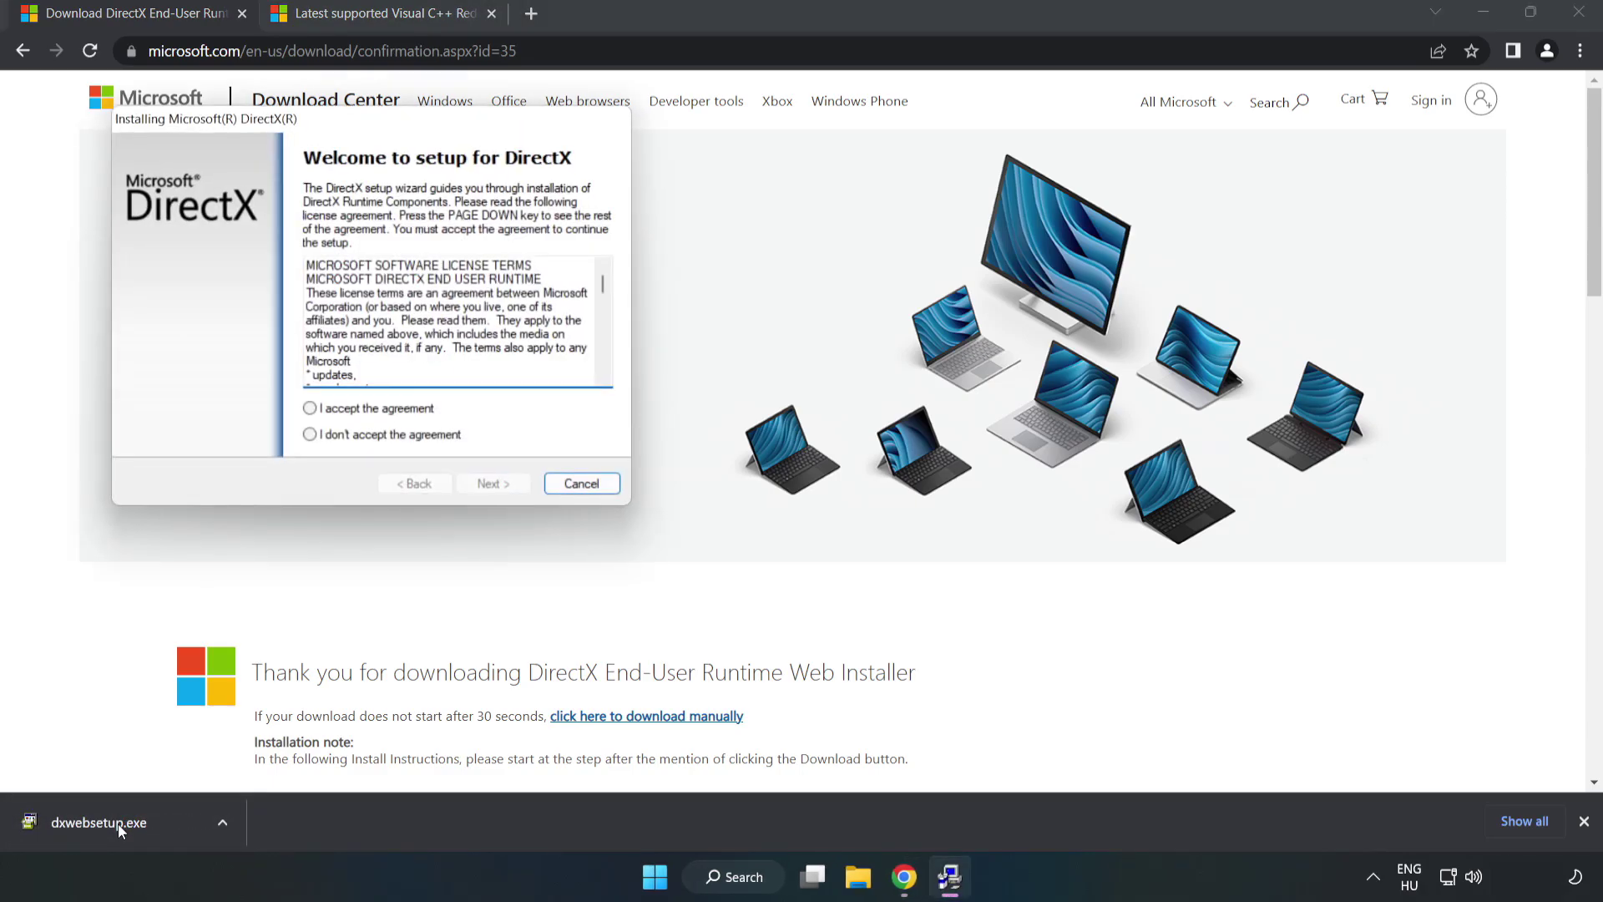
drag(363, 128, 781, 270)
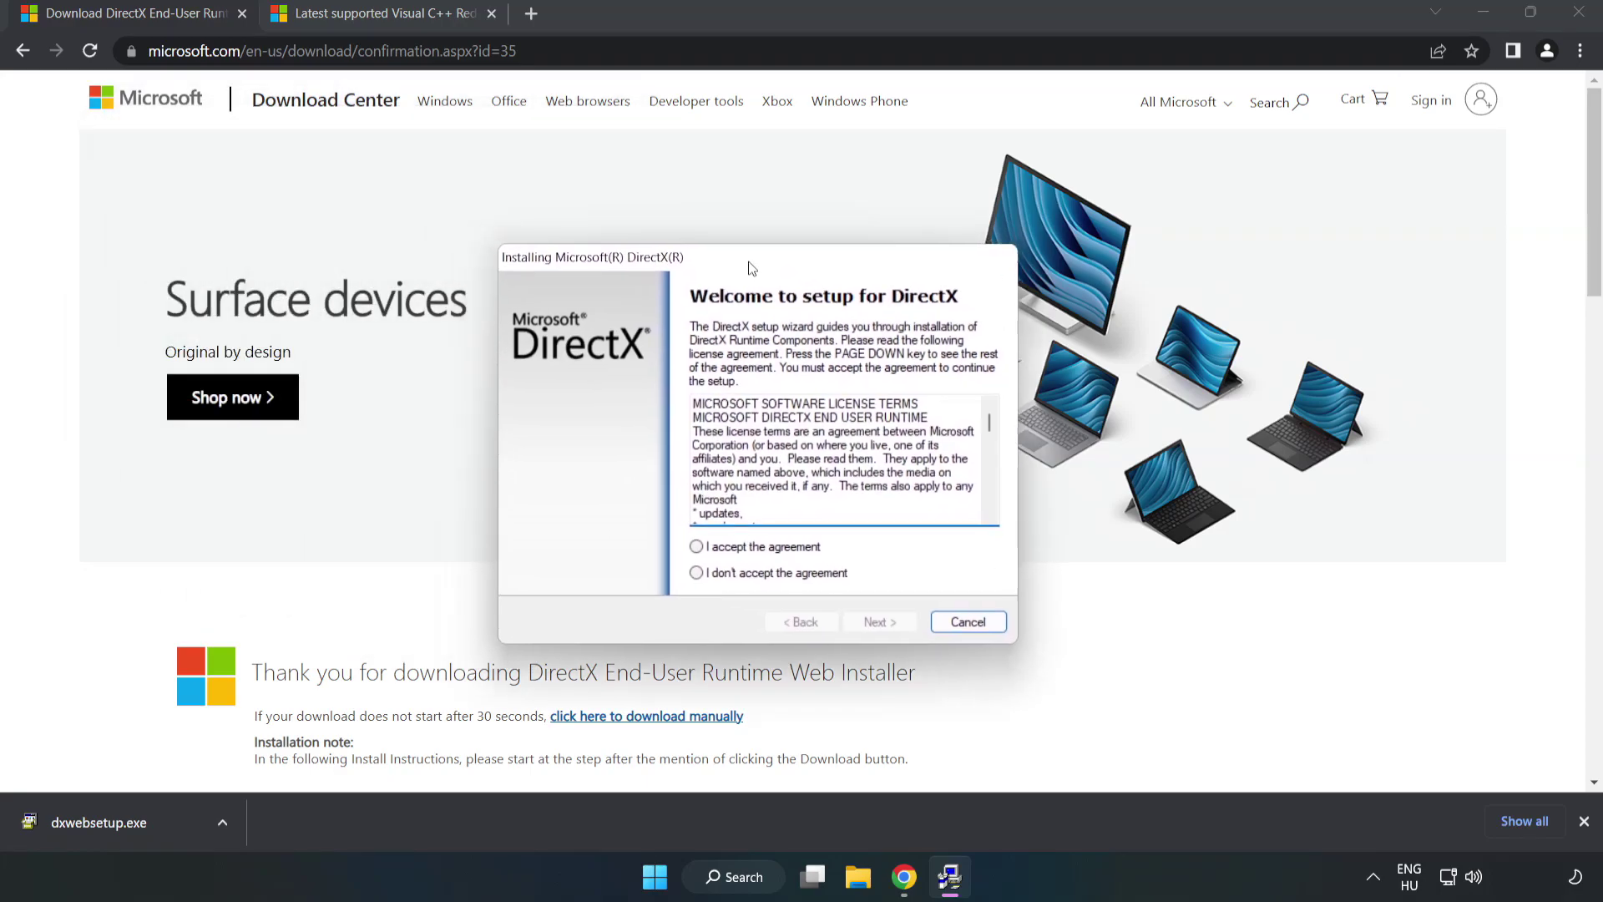
drag(1019, 430, 1006, 510)
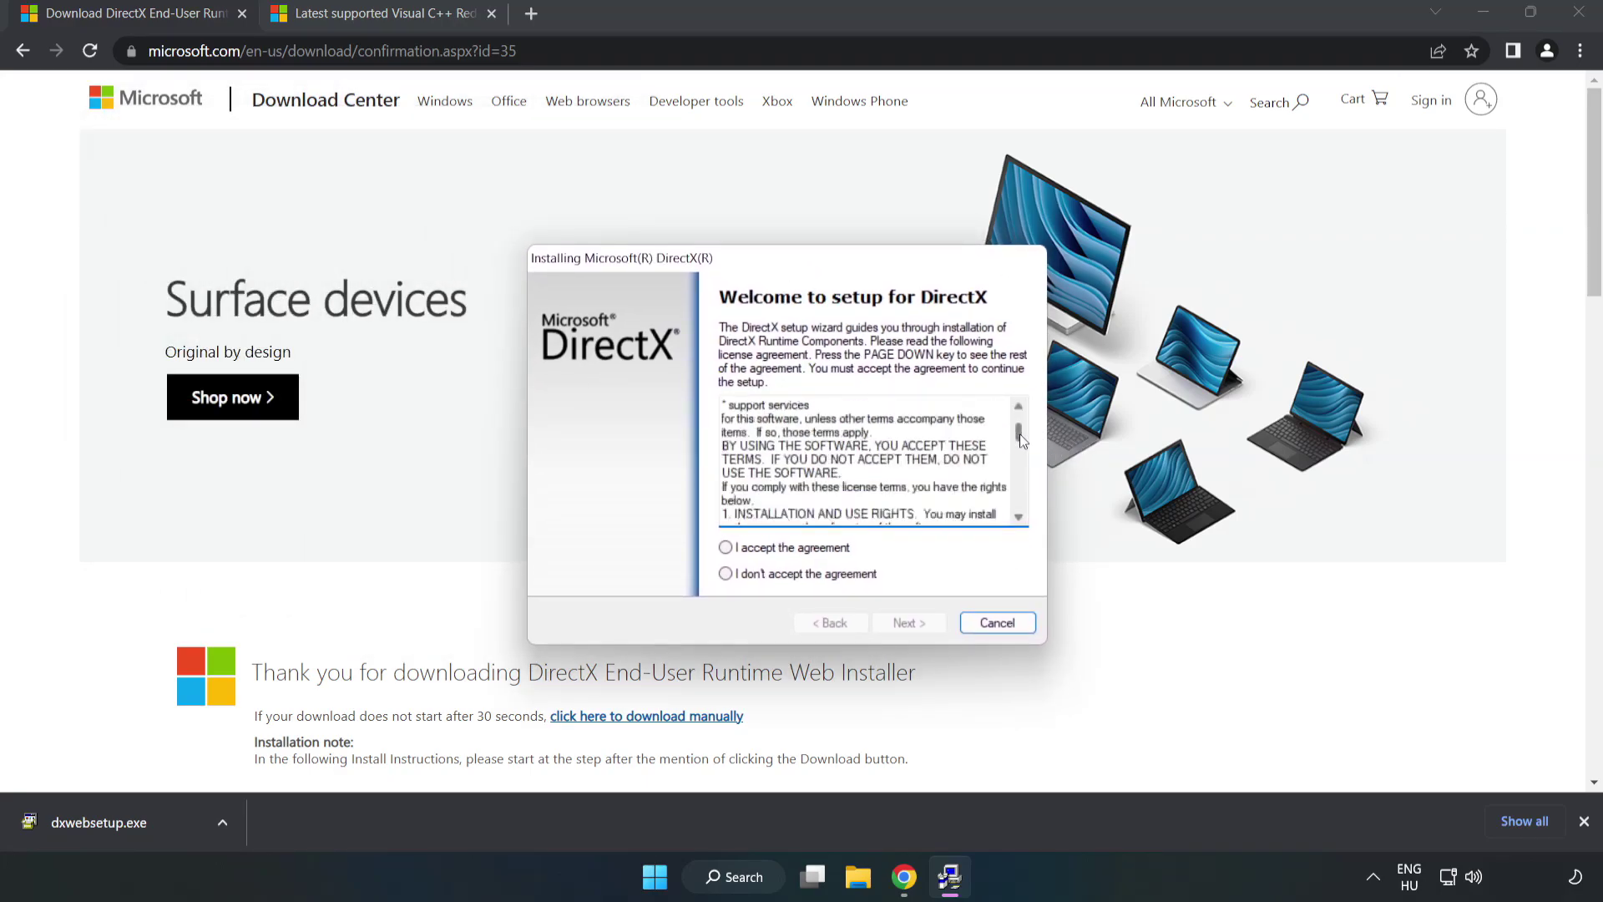
click(739, 549)
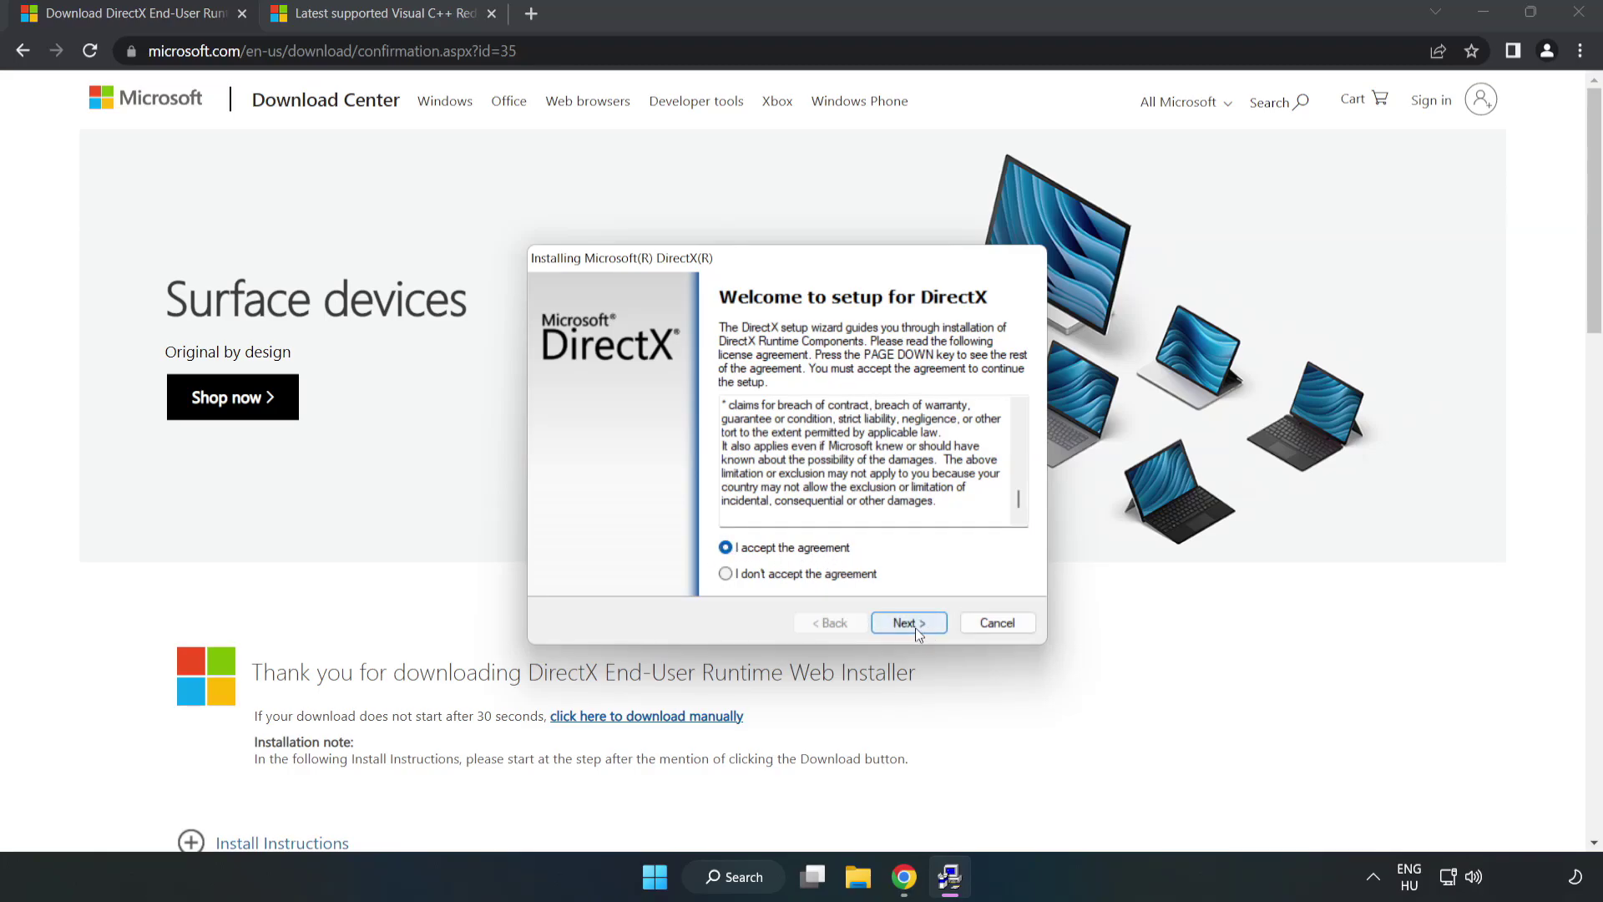
click(915, 627)
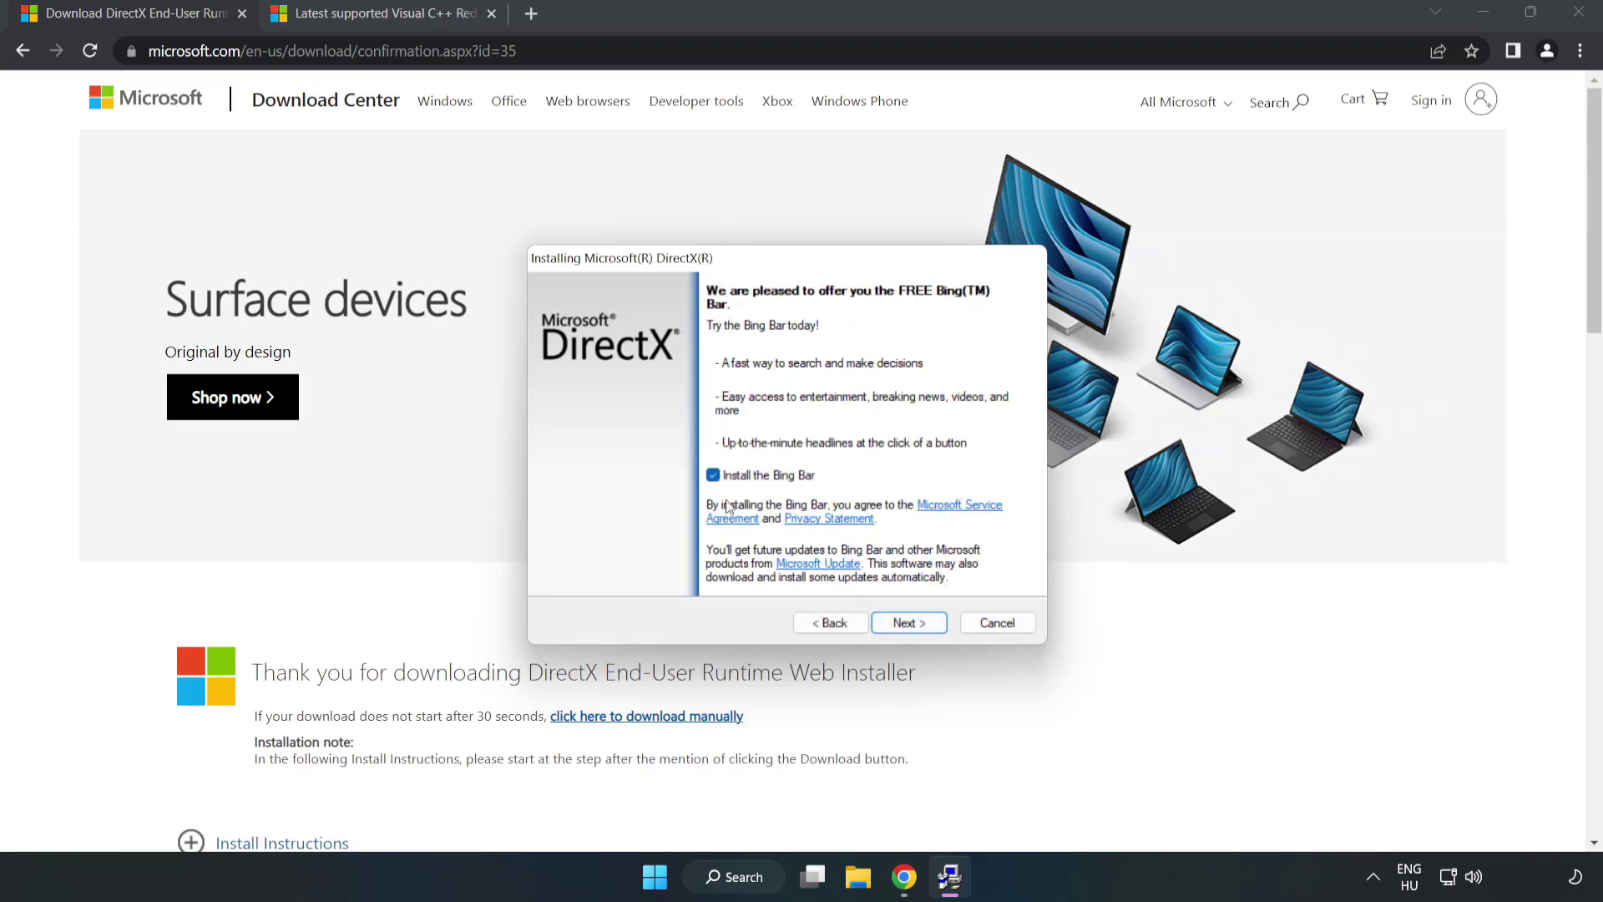
click(713, 476)
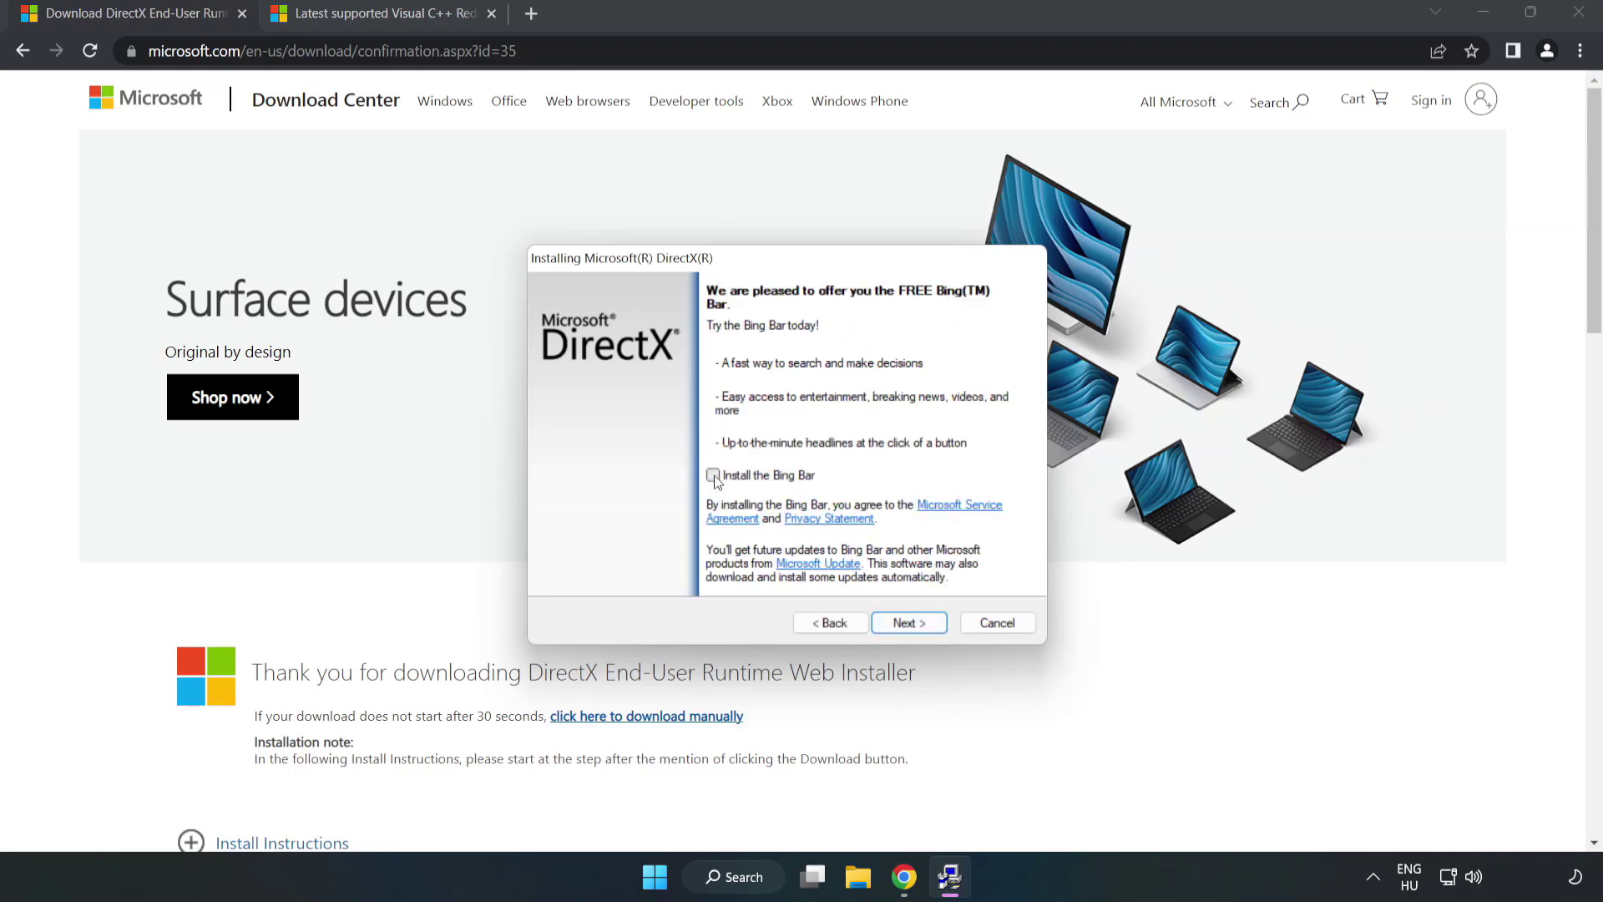
click(921, 624)
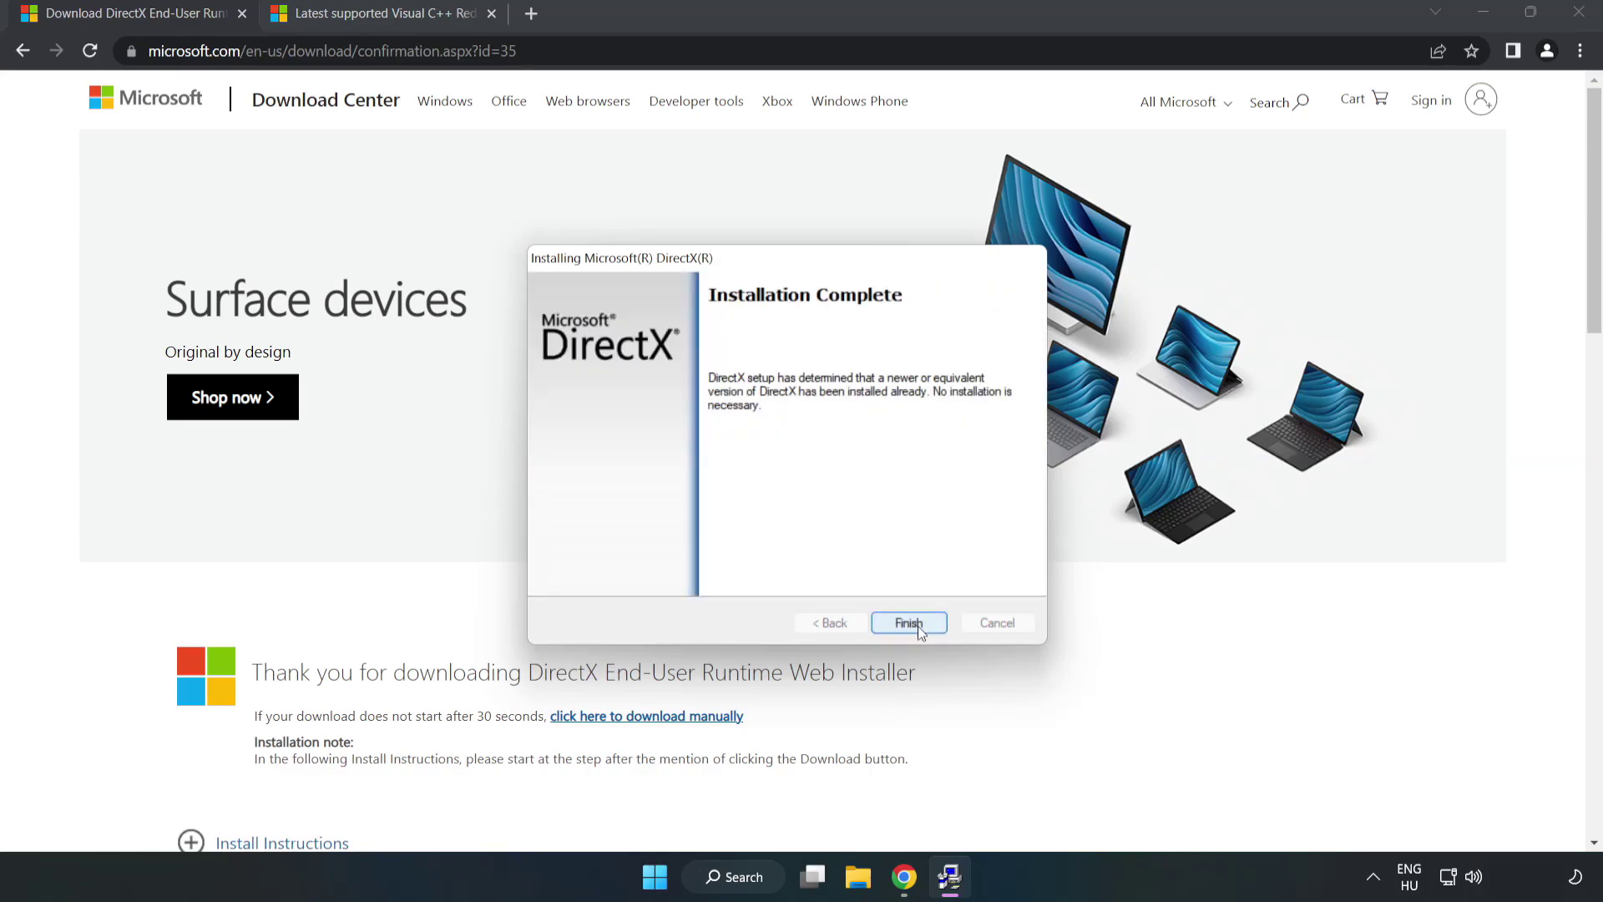
click(917, 624)
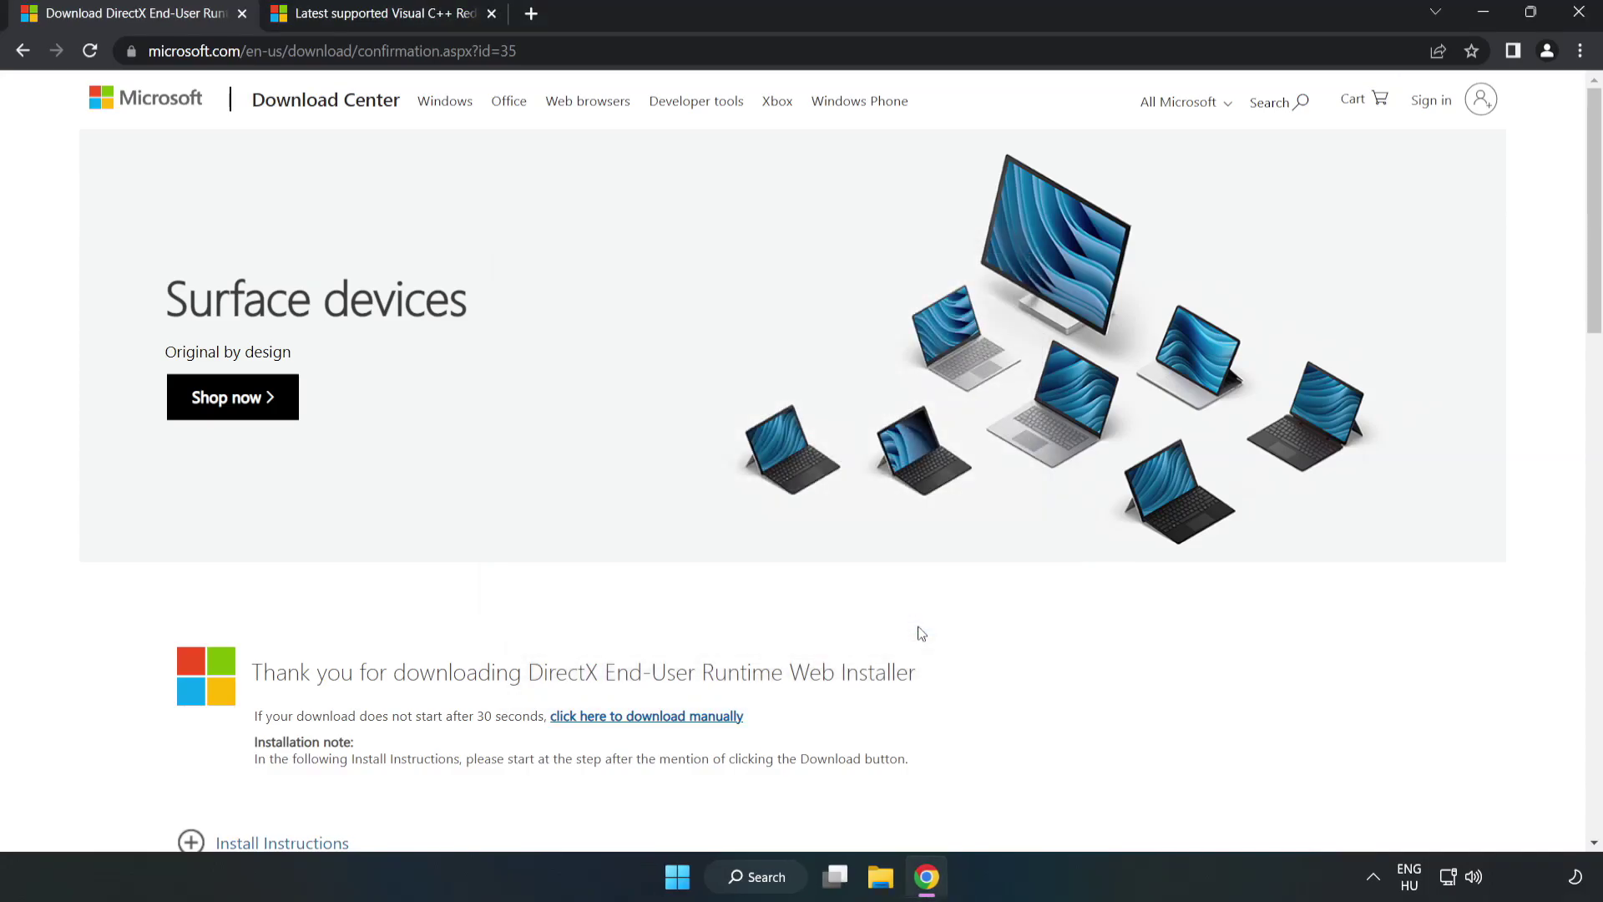
- Go to the Visual C++ Redistributable page and locate the Visual Studio 2015–2022 downloads table
click(239, 15)
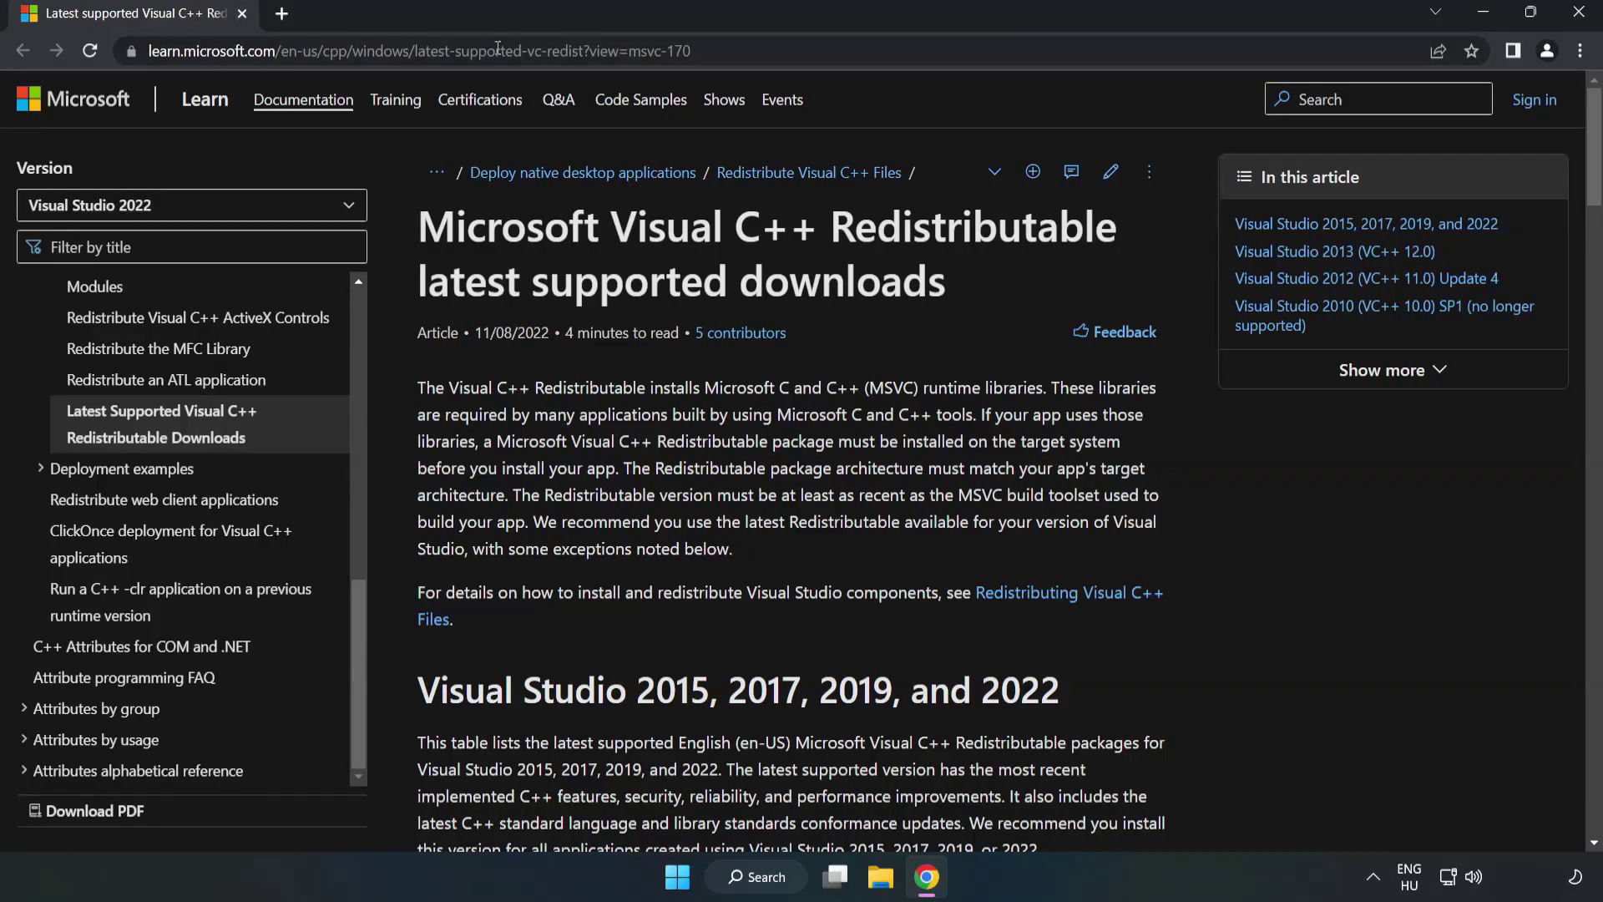
drag(730, 50, 149, 51)
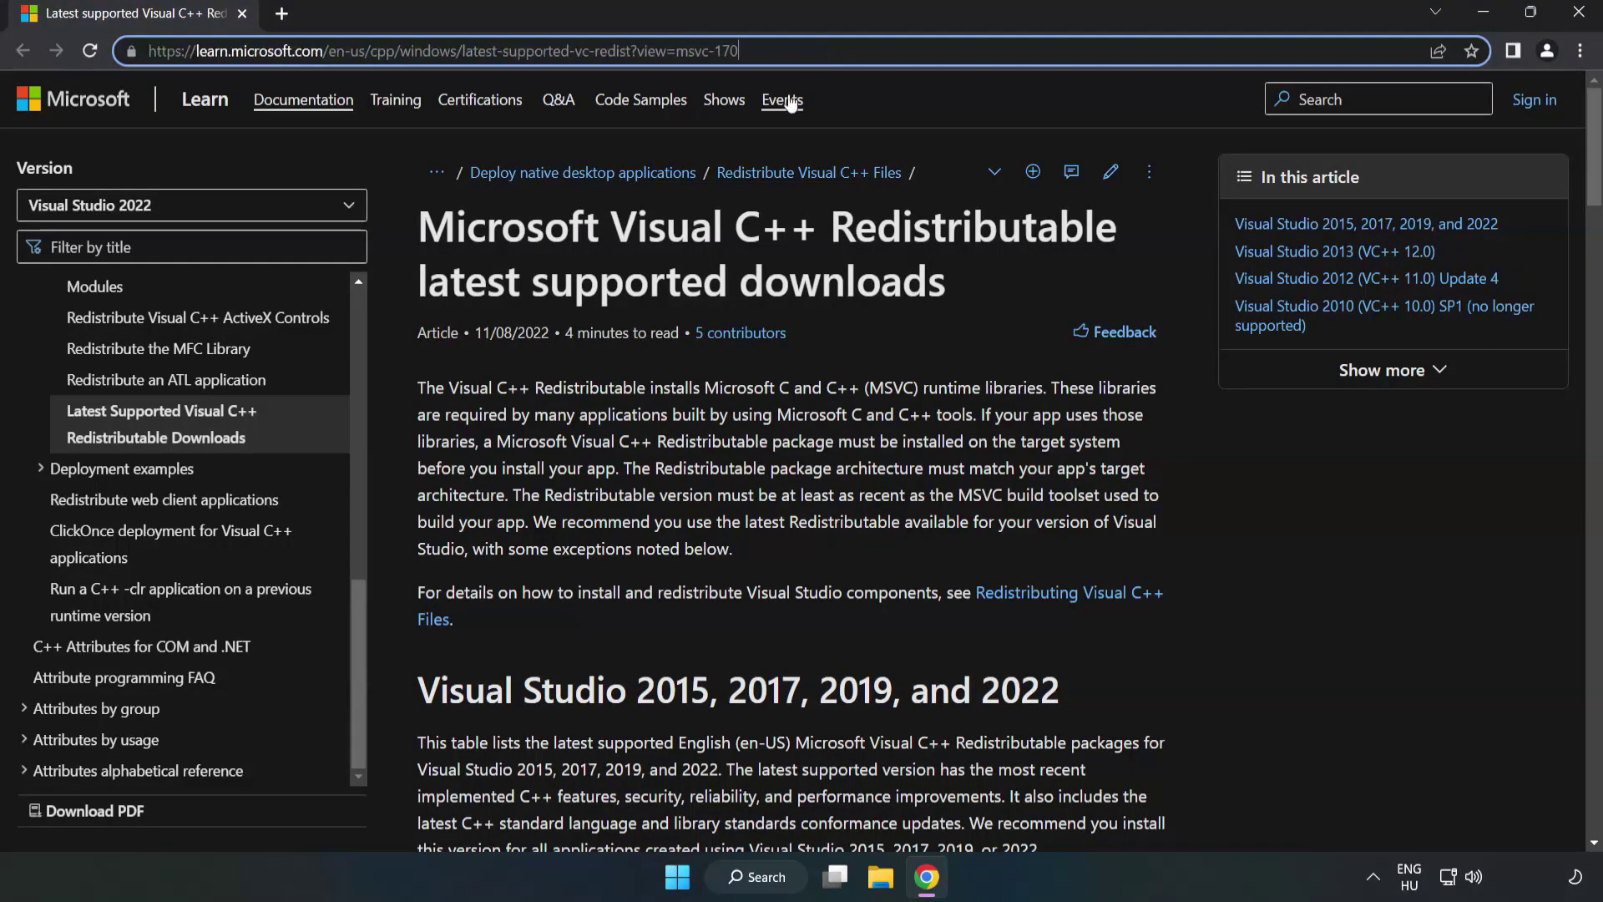
click(636, 300)
scroll(639, 299, down, 1)
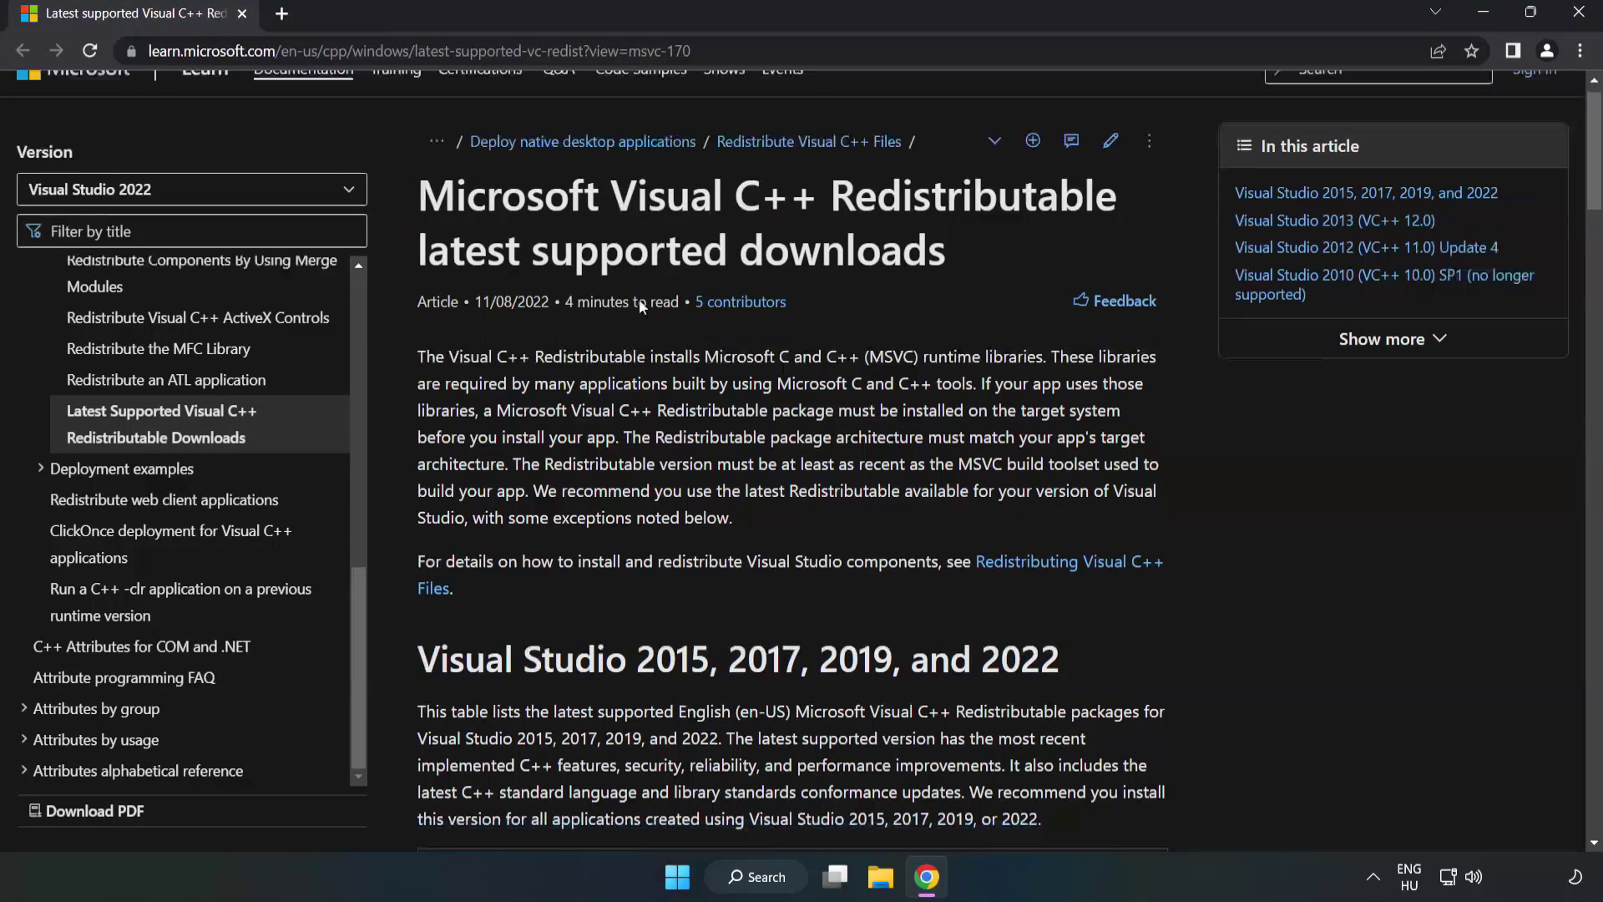
scroll(639, 299, down, 2)
scroll(645, 316, down, 2)
scroll(645, 315, down, 1)
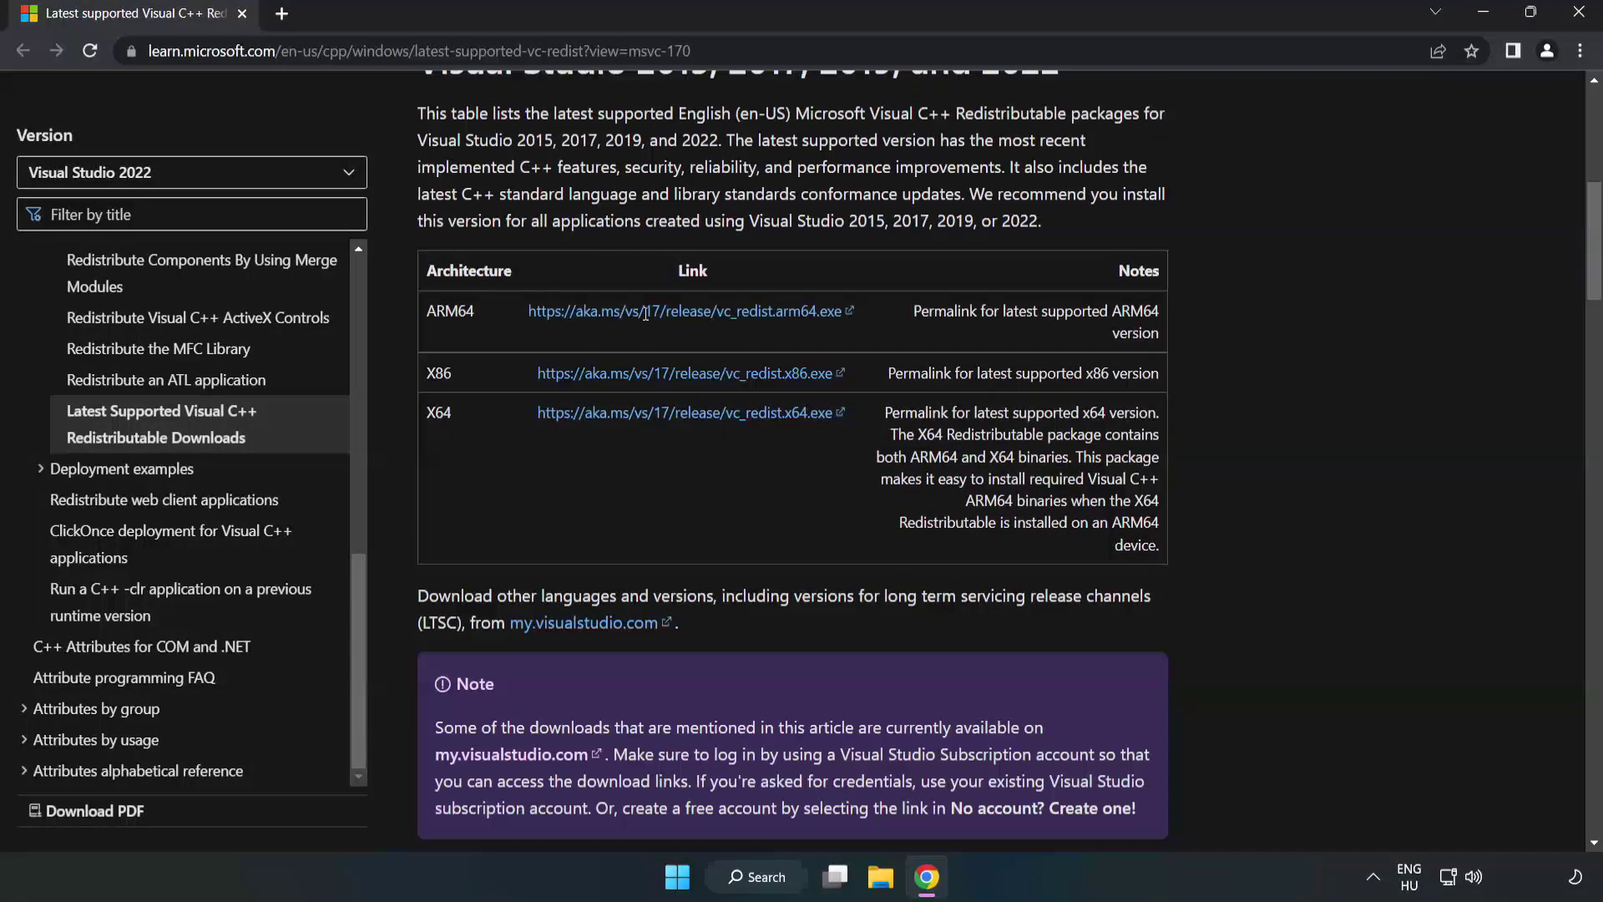
scroll(614, 313, up, 1)
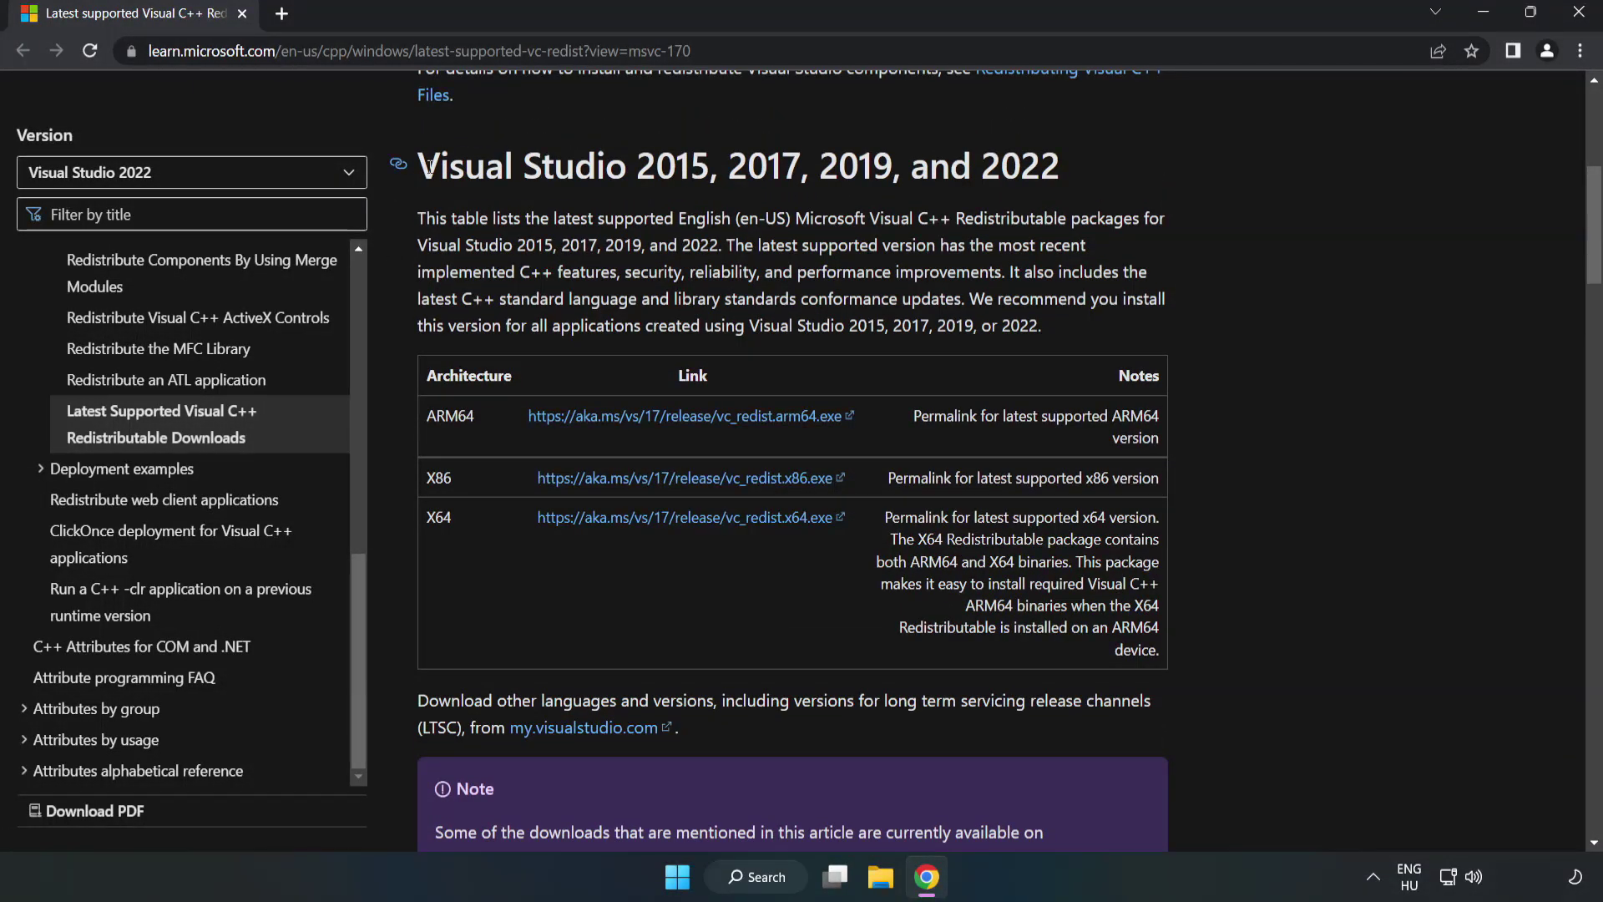
drag(417, 163, 1060, 170)
click(992, 213)
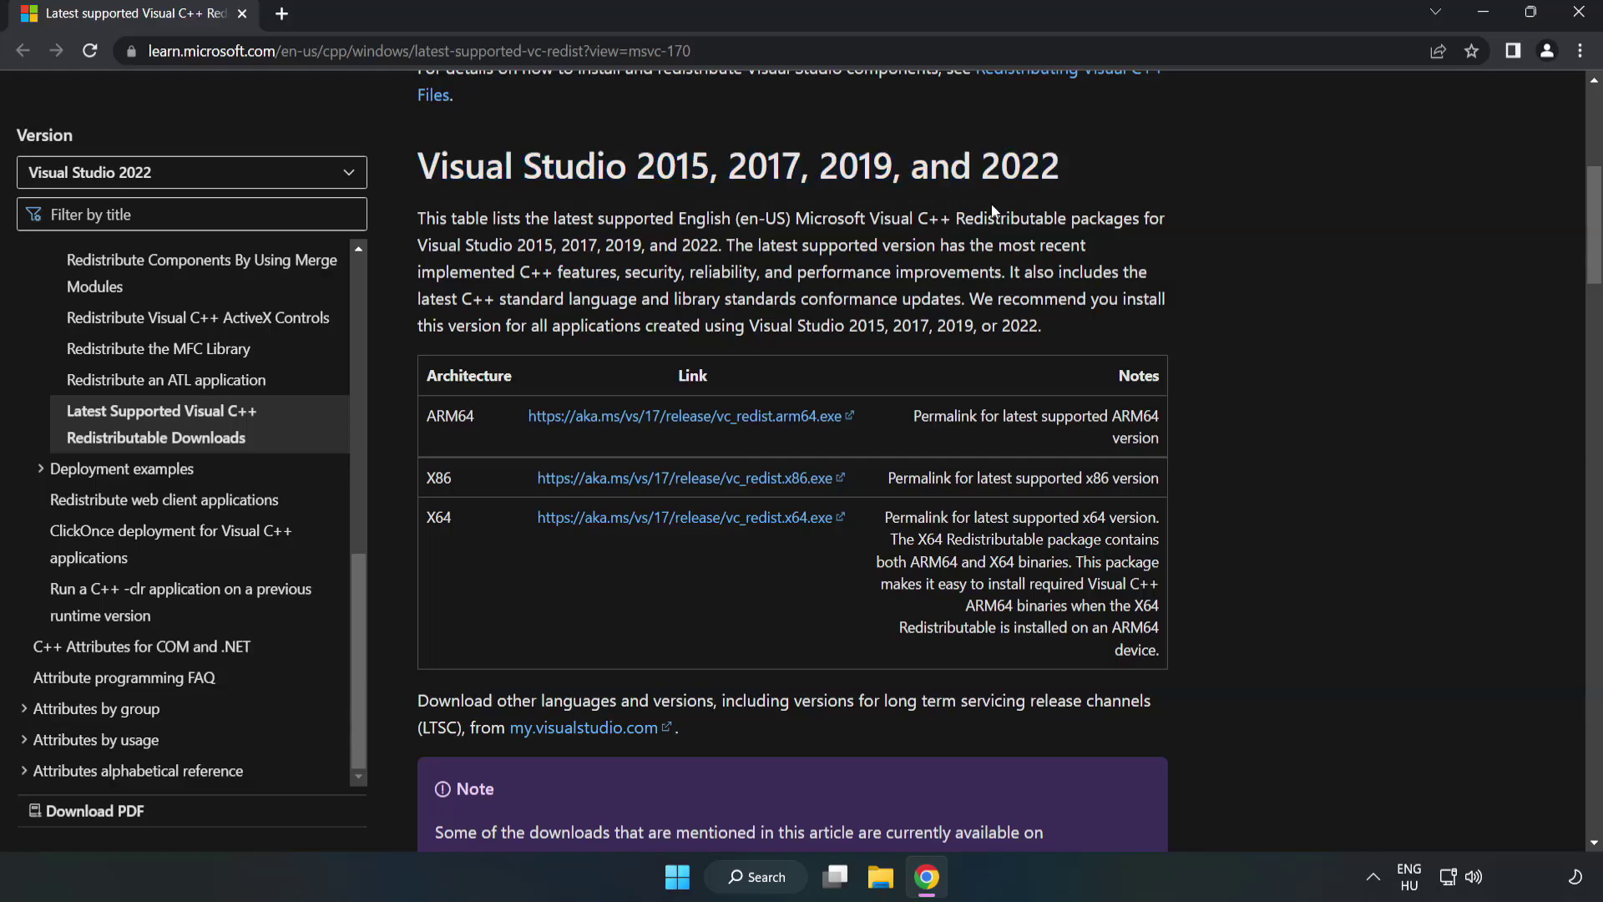
- Download the ARM64, x86 and x64 redistributables and launch the ARM64 installer
click(657, 416)
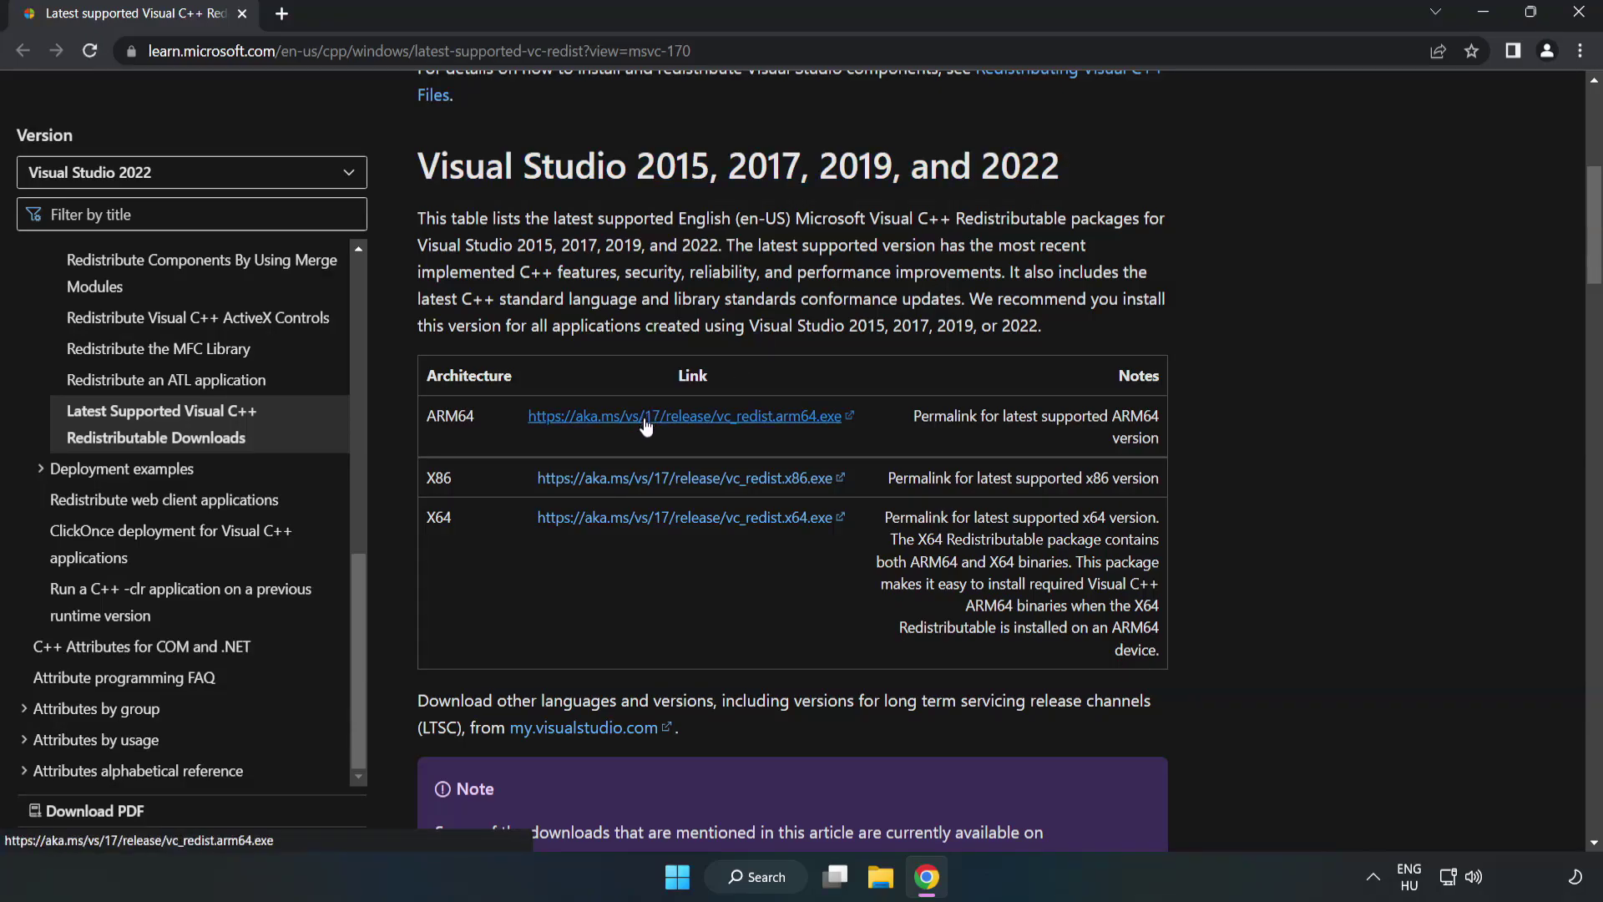
click(651, 486)
click(671, 519)
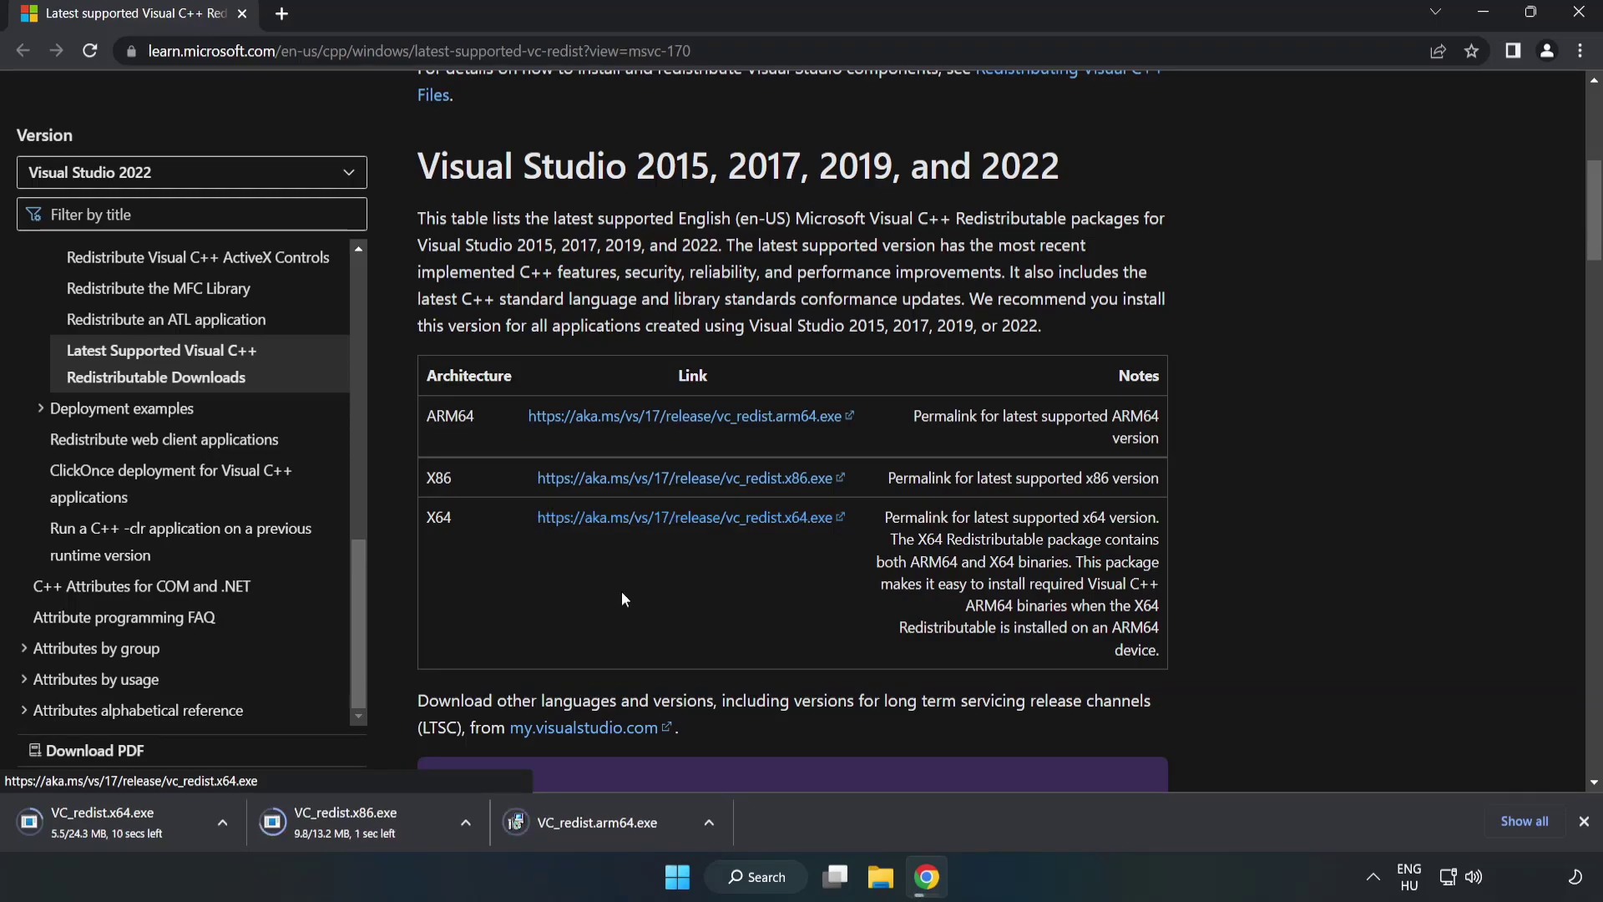
click(611, 823)
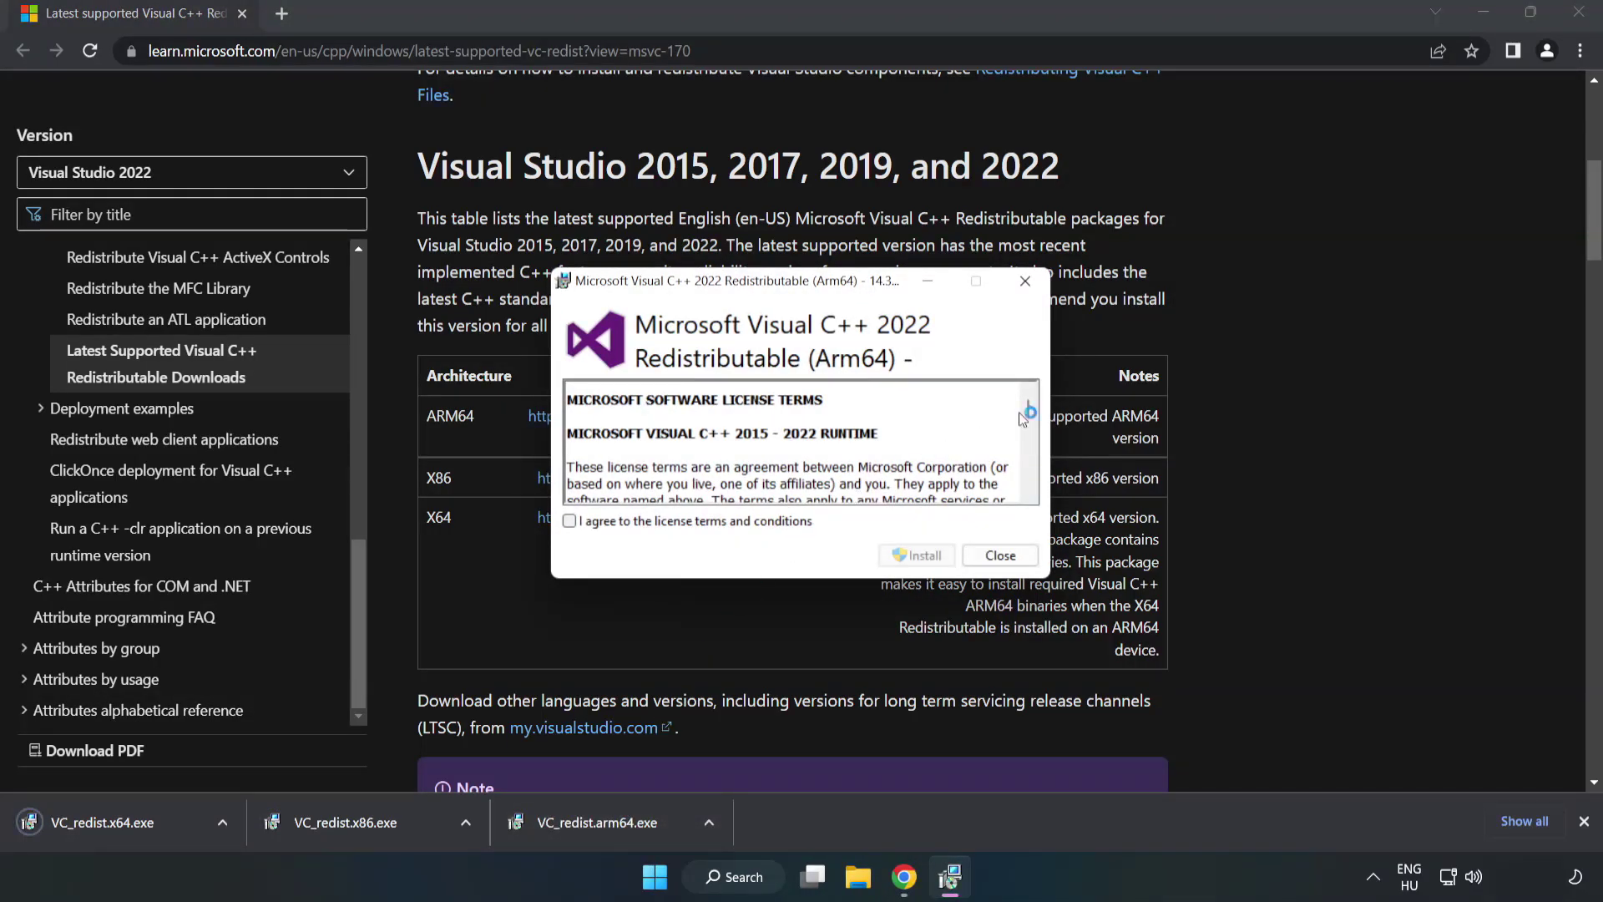
drag(1022, 413, 1029, 492)
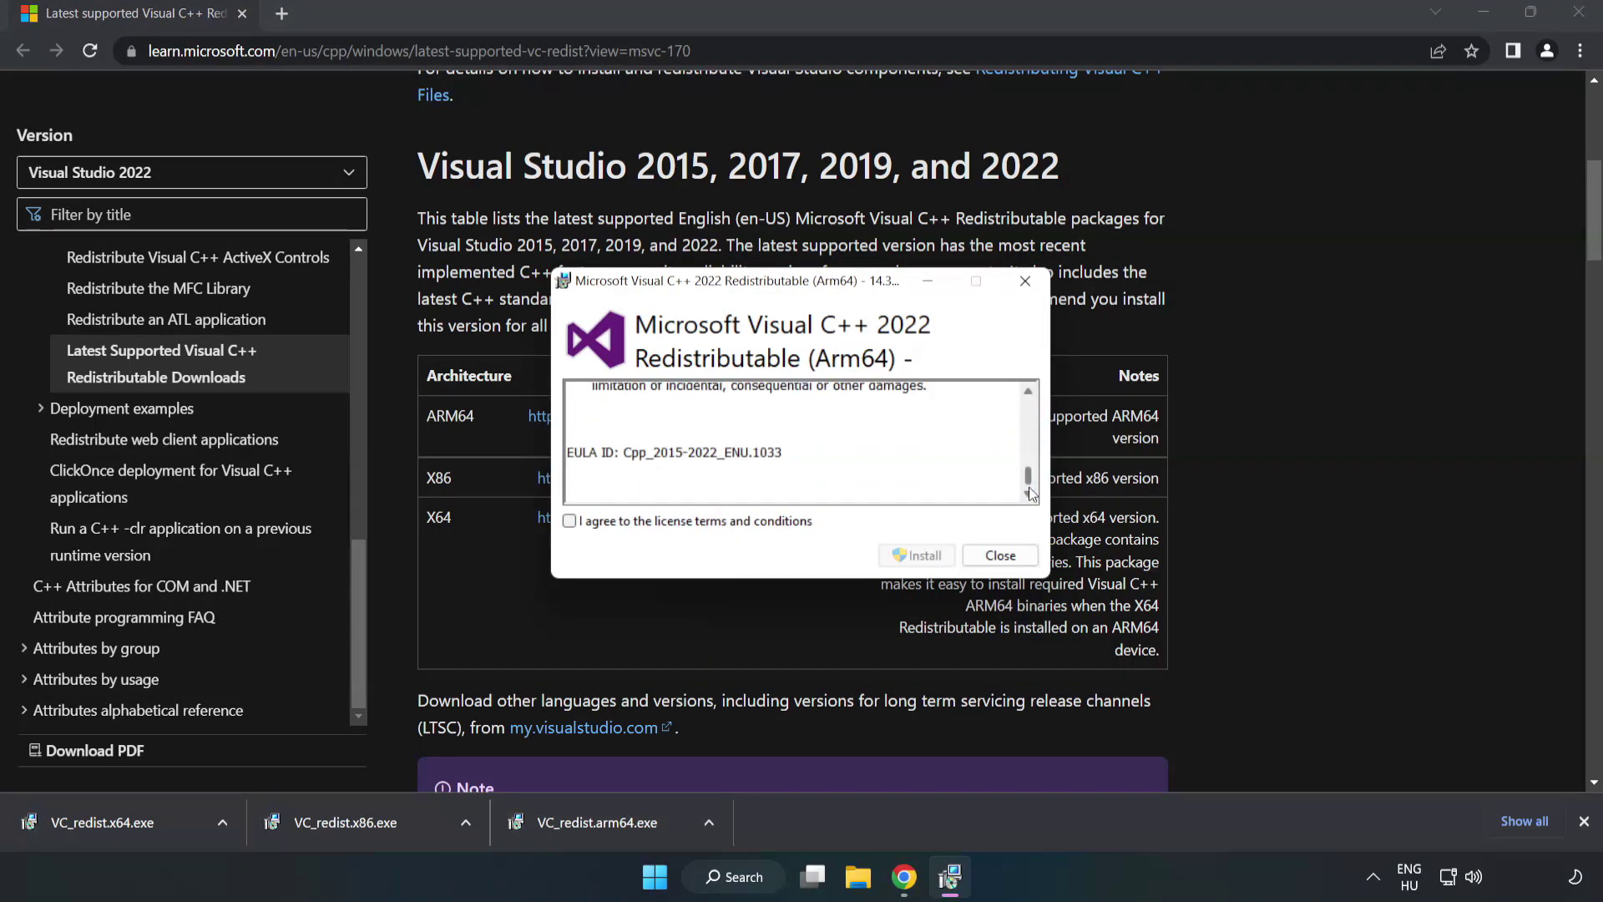
- Accept the license and attempt the ARM64 install, closing it after it fails as unsupported
click(570, 521)
click(920, 556)
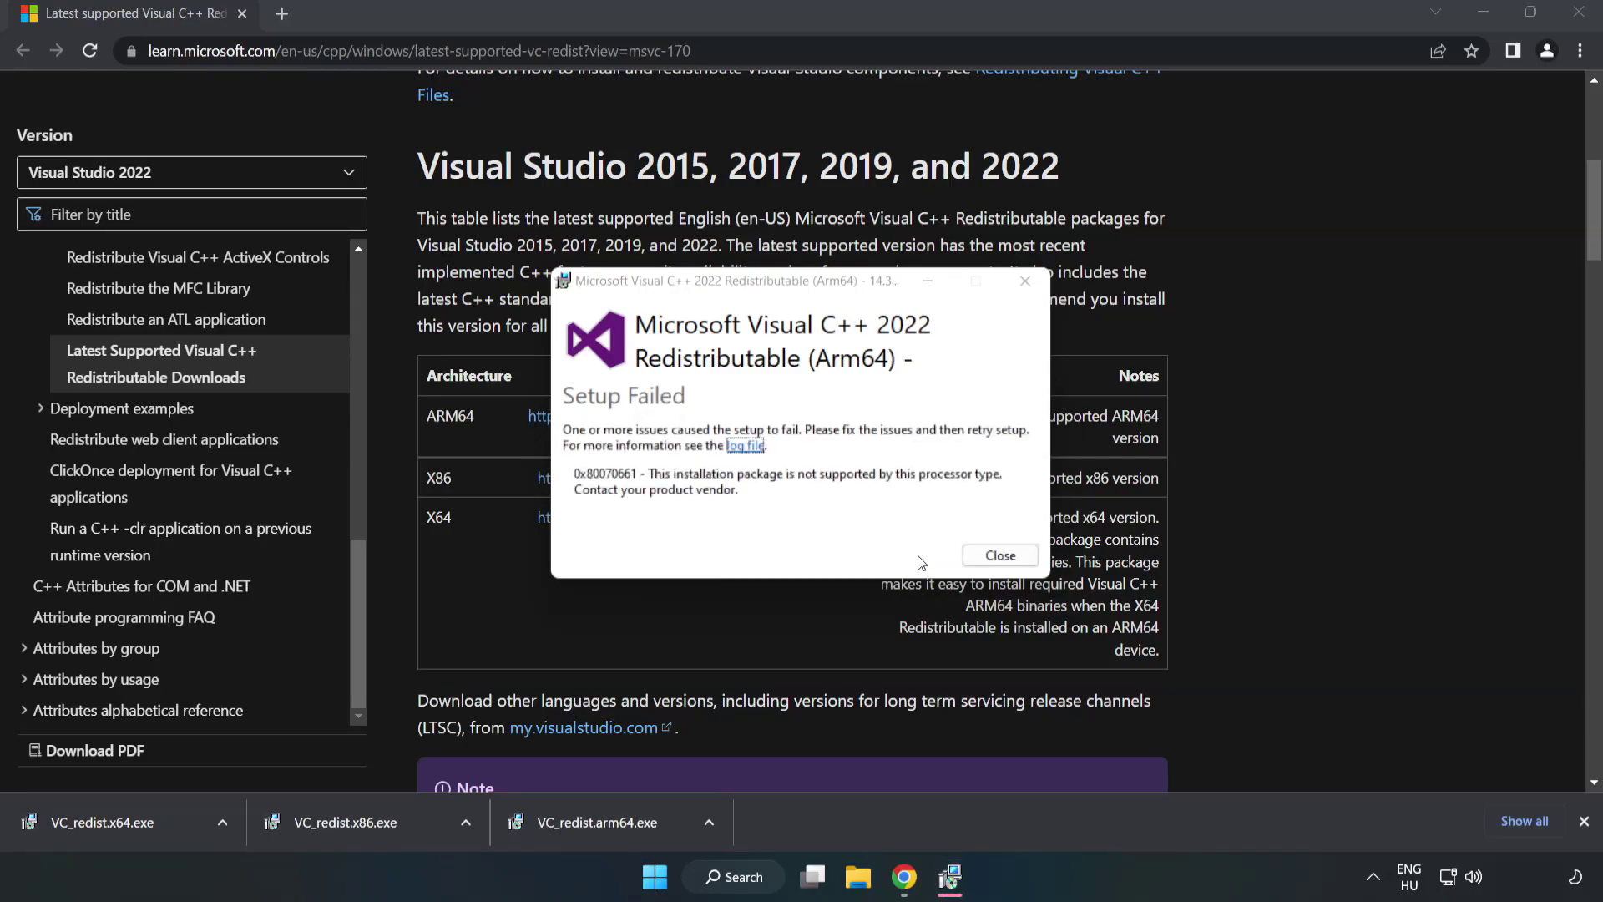
click(1000, 555)
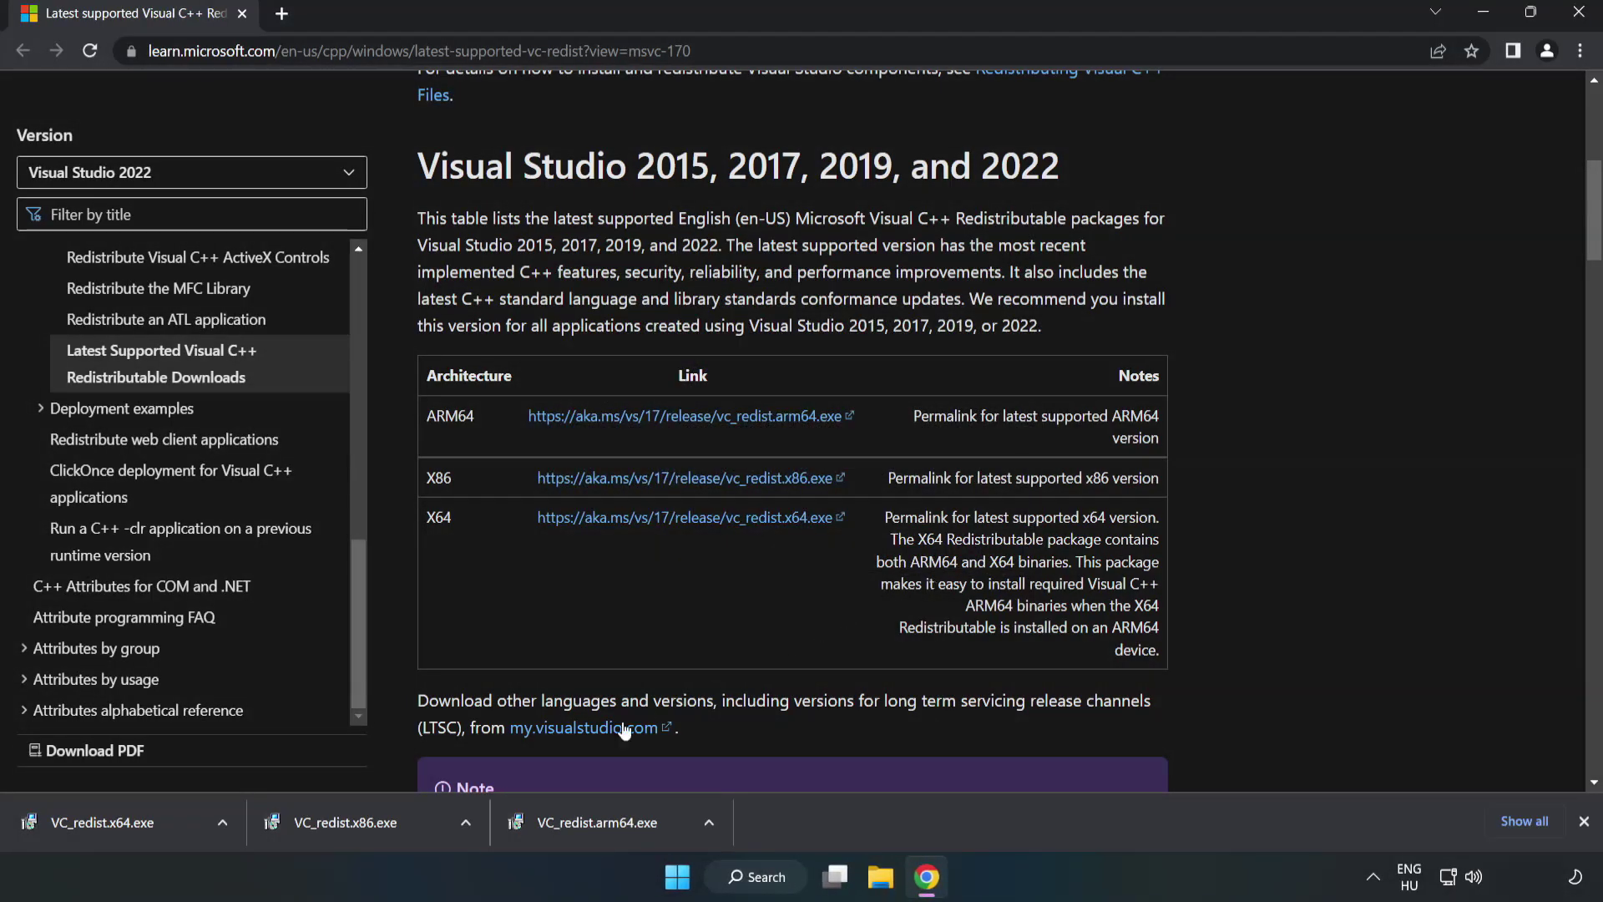
- Install VC_redist.x86.exe, agreeing to the license, and close it when setup succeeds
click(354, 818)
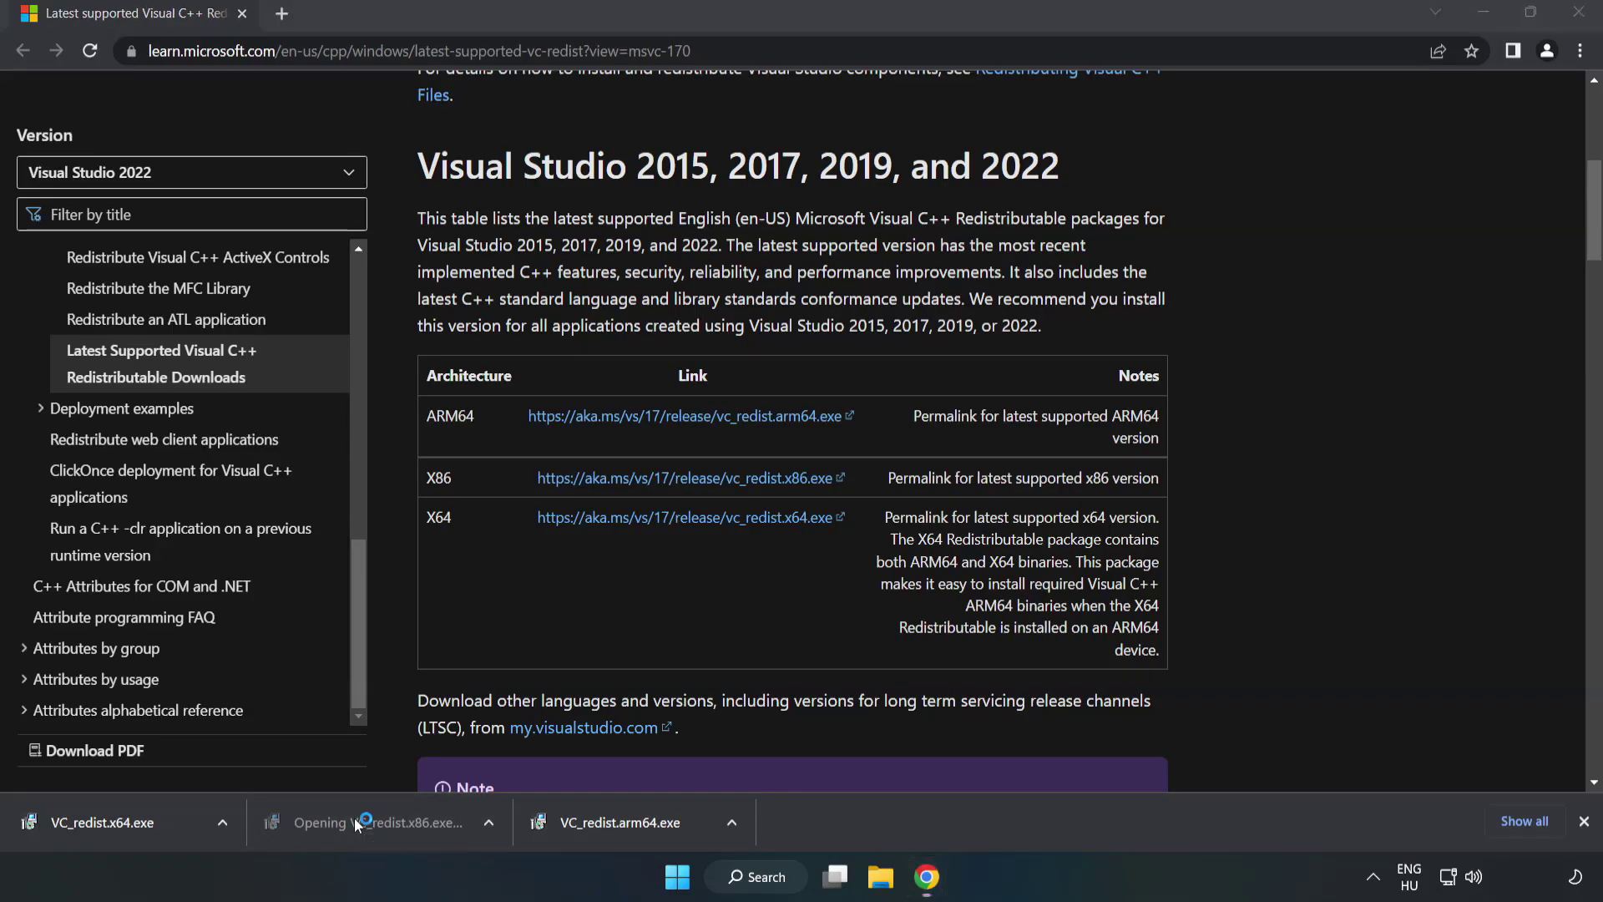
drag(1023, 409, 1030, 495)
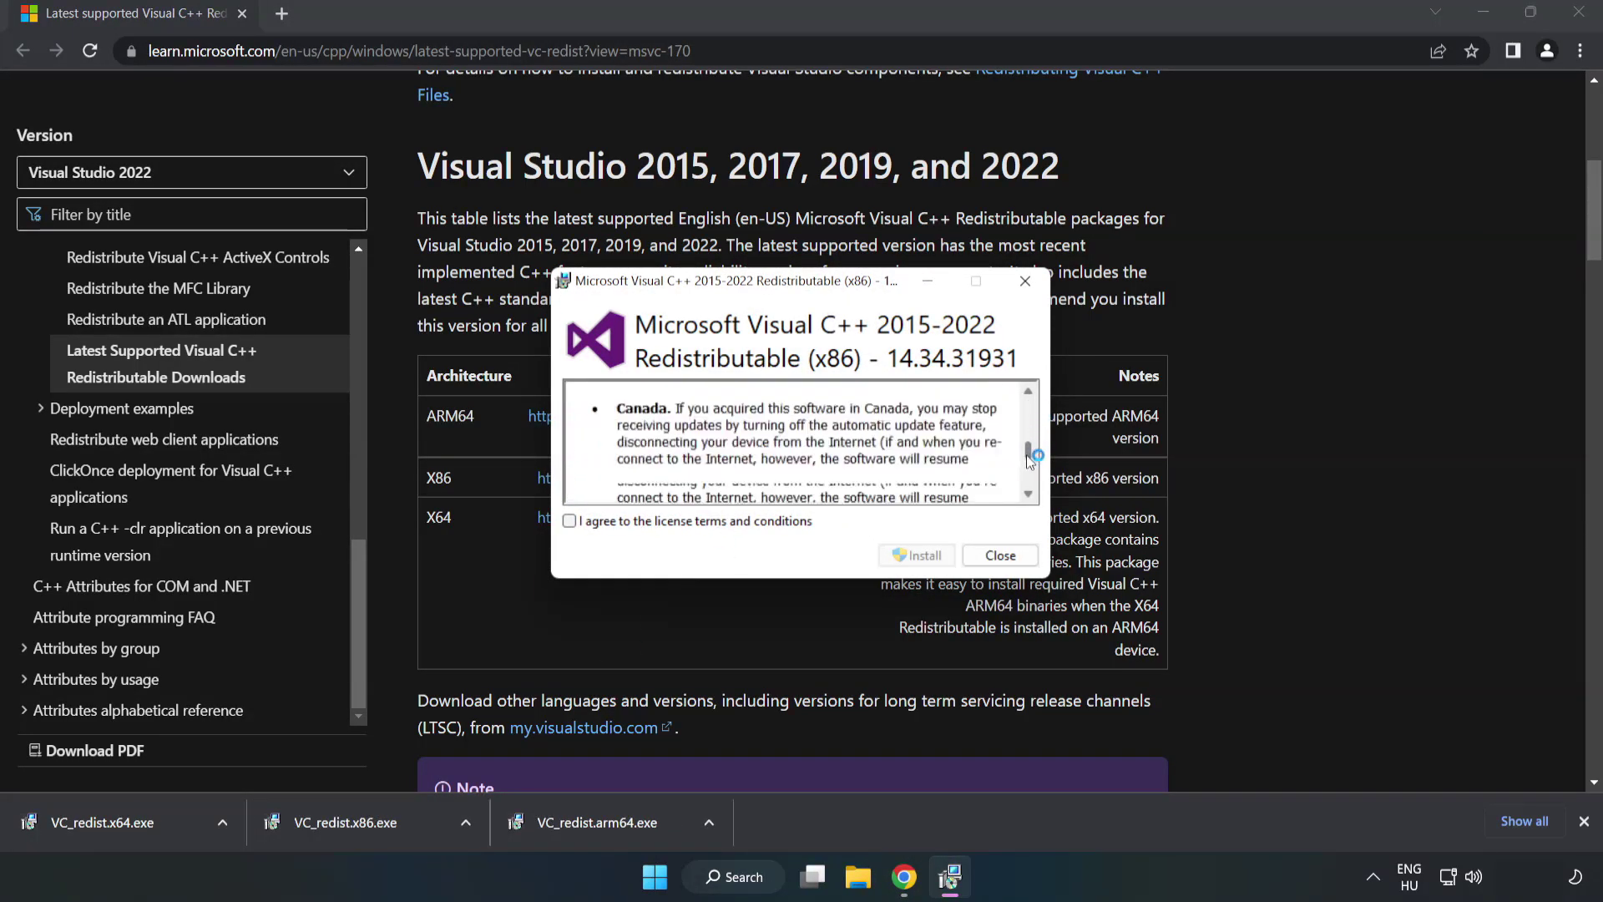
click(570, 522)
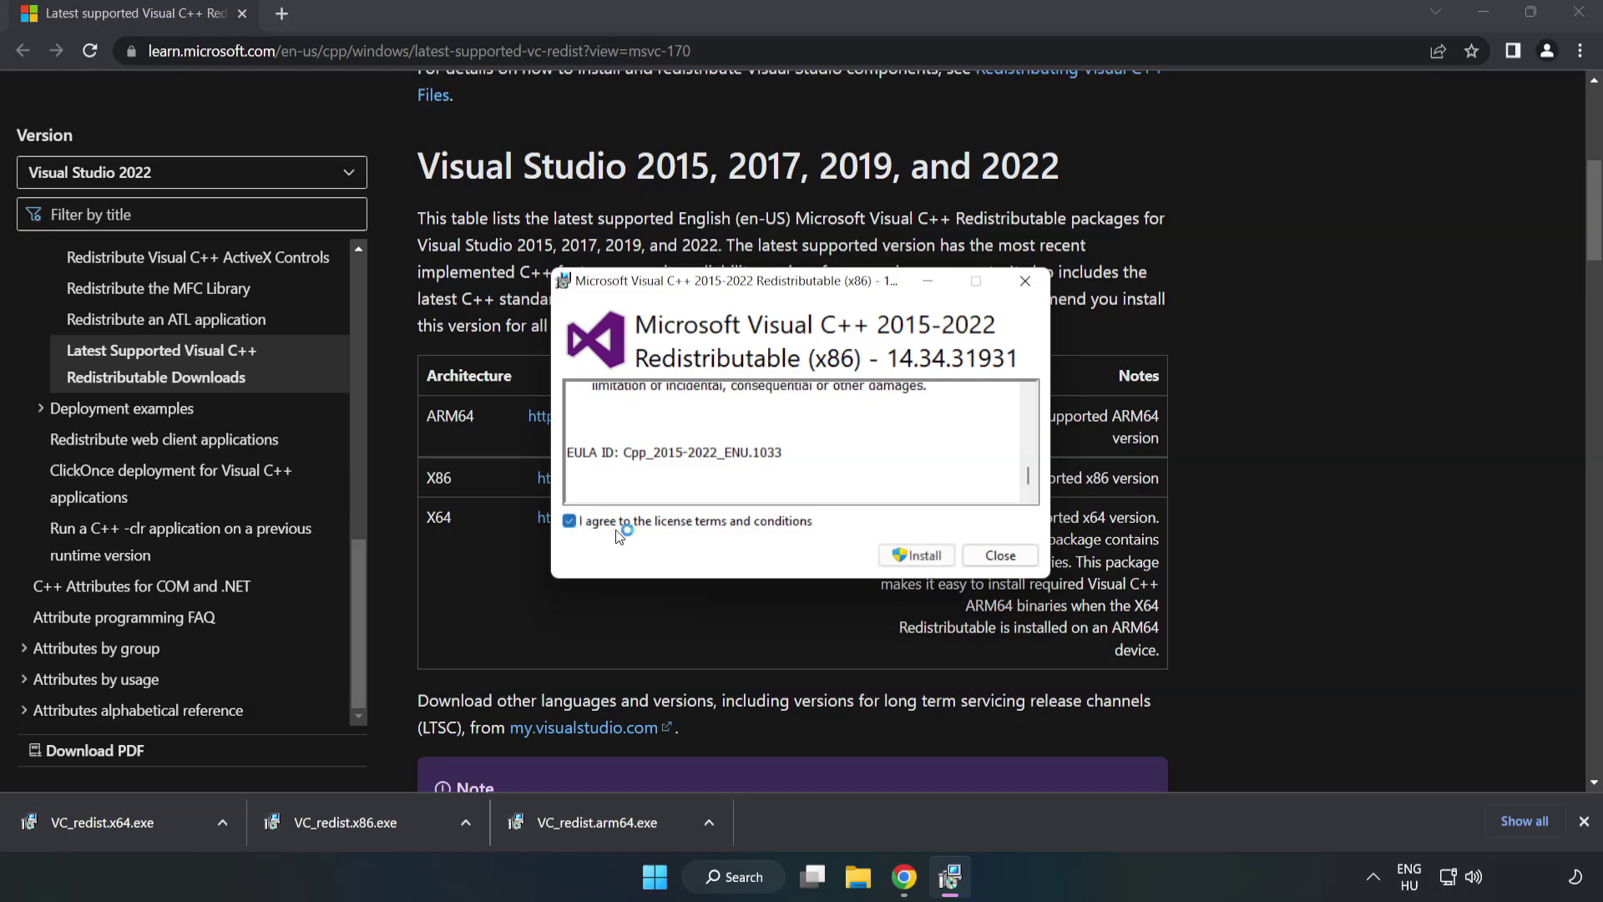
click(909, 557)
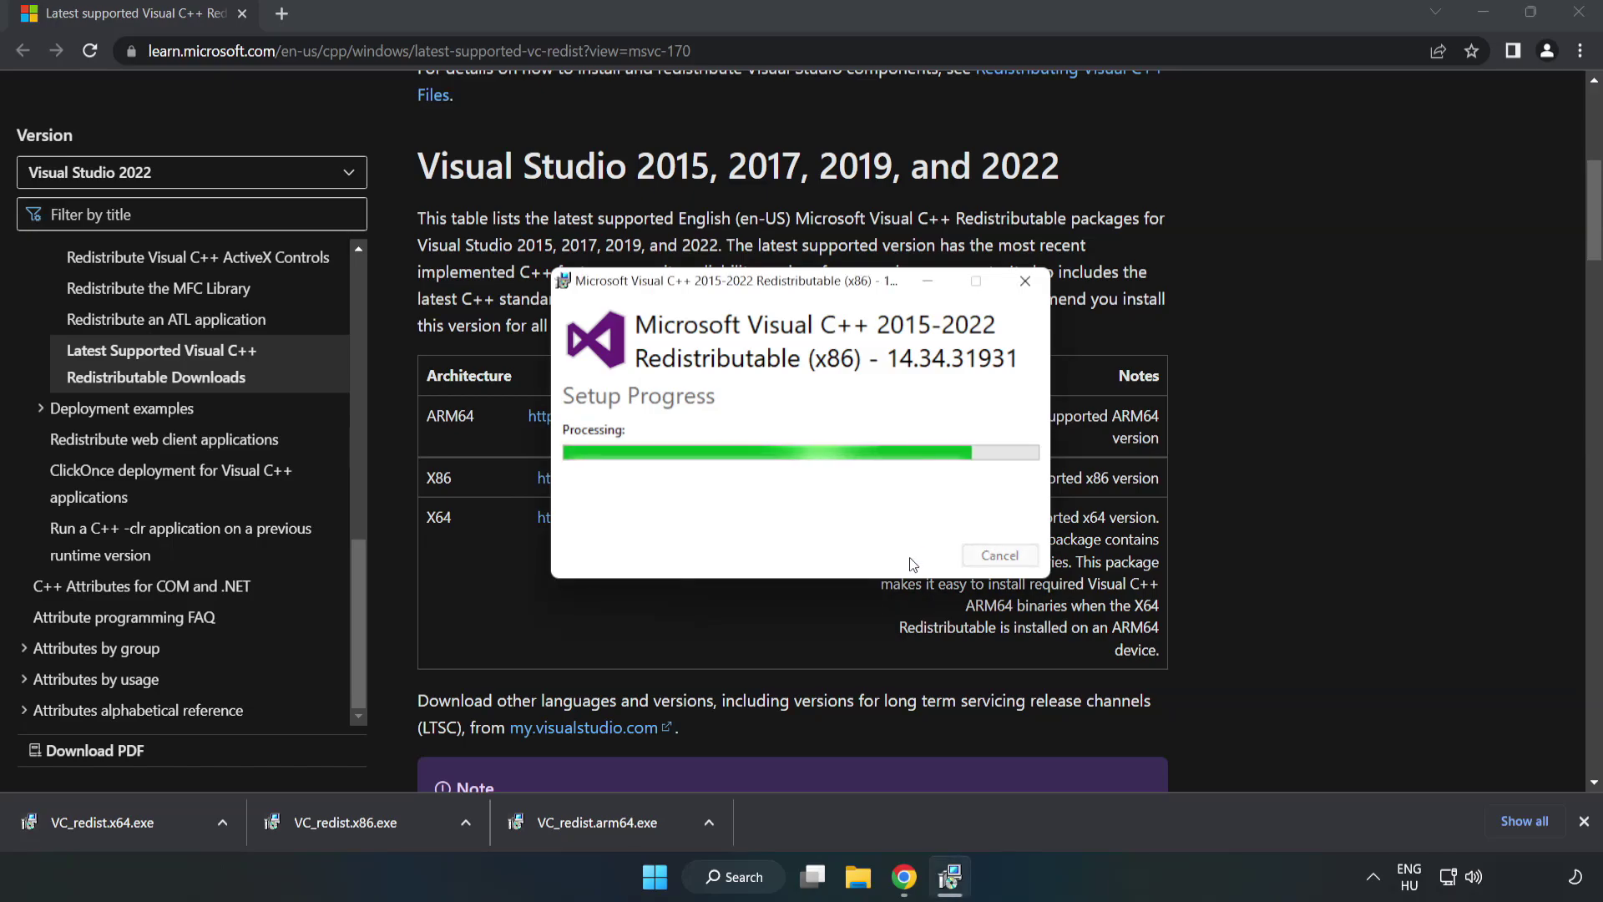
click(1010, 556)
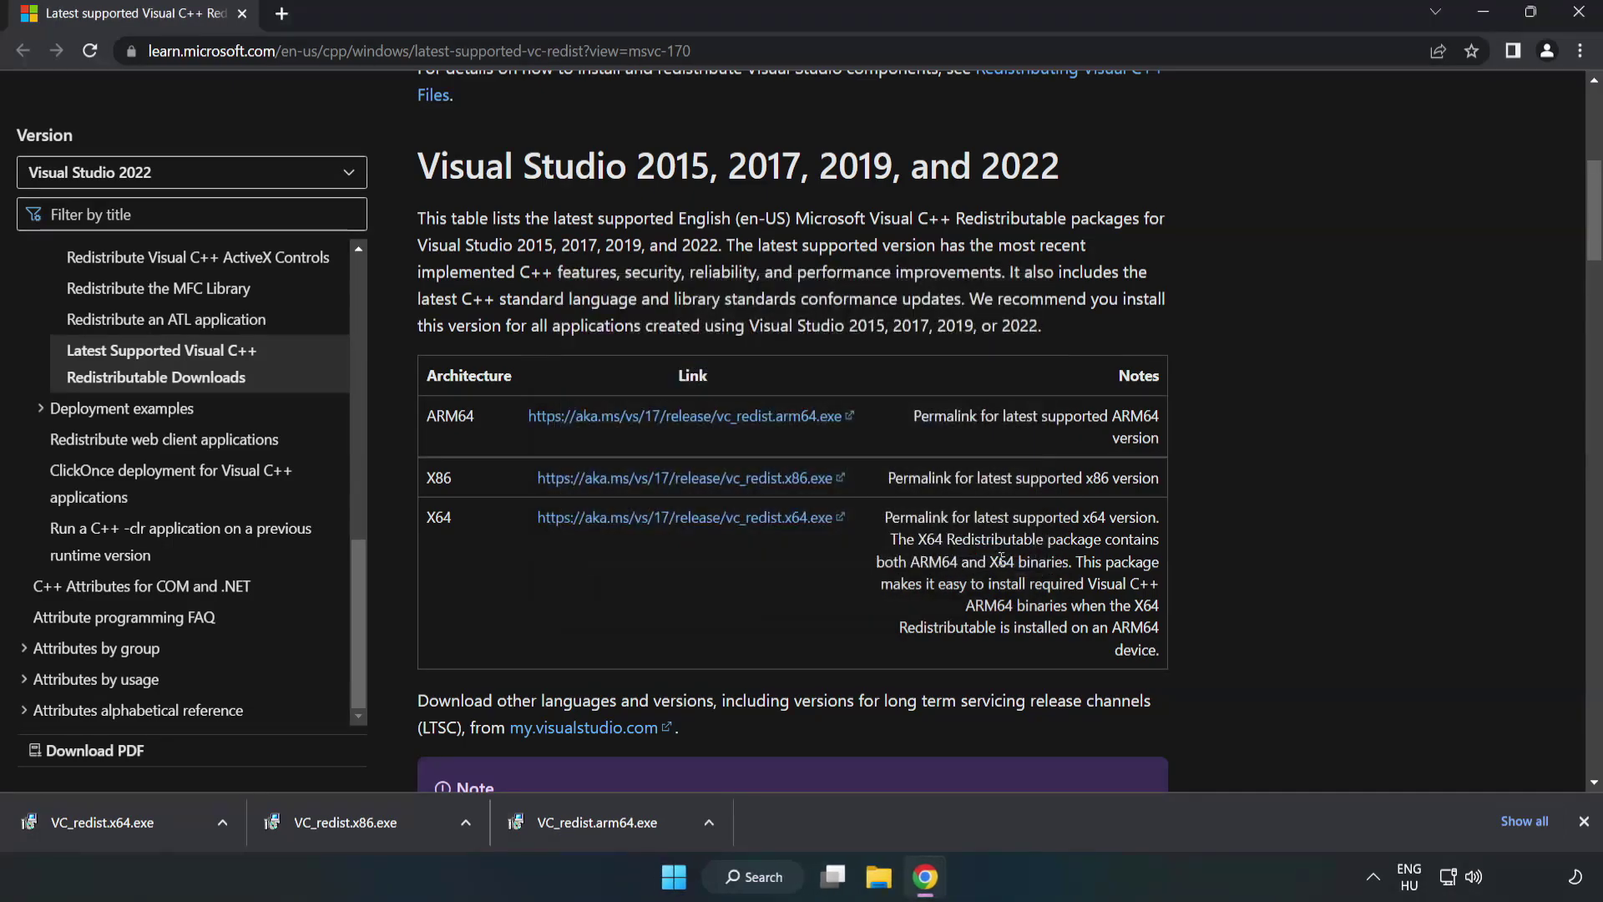
- Install VC_redist.x64.exe, agreeing to the license, and close it after Setup Successful
click(87, 816)
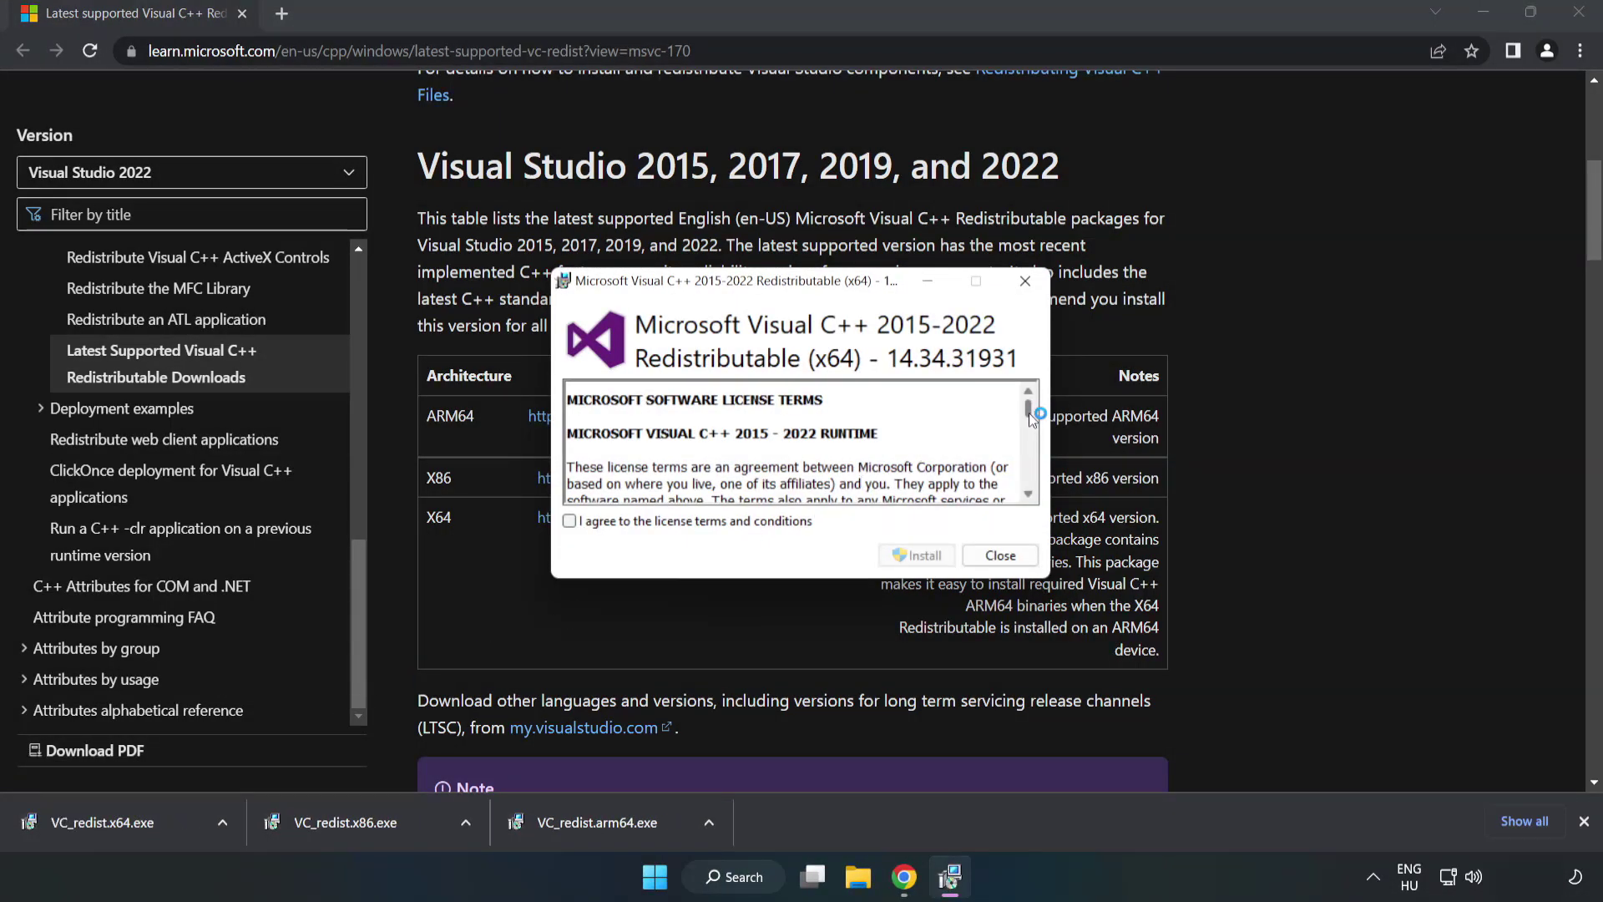
drag(1029, 412, 1030, 488)
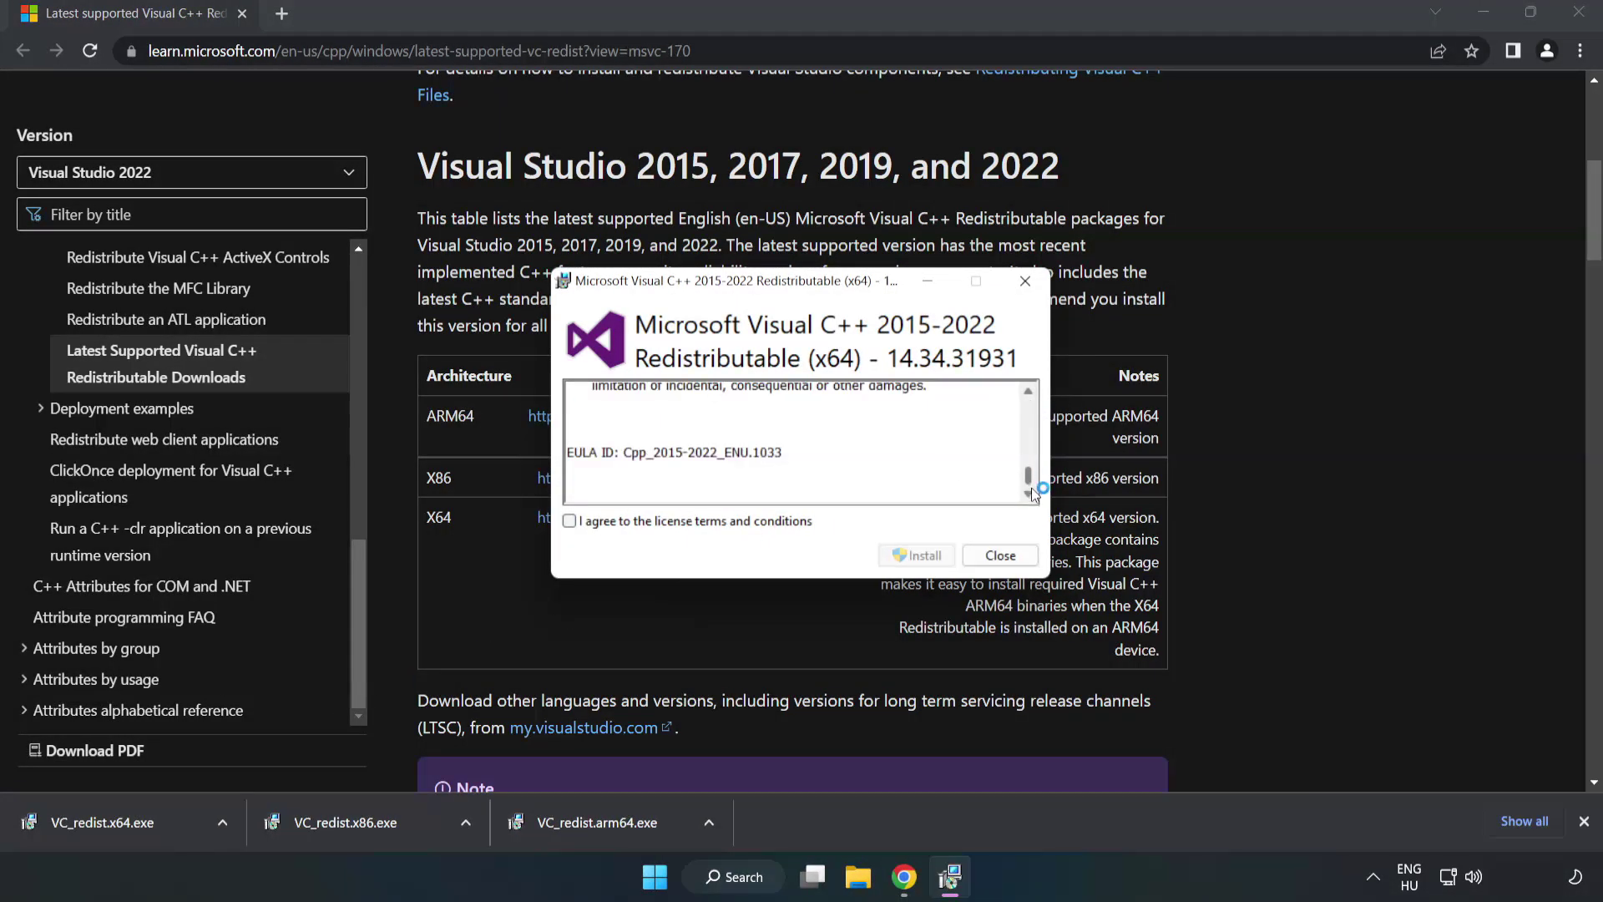
click(570, 521)
click(923, 551)
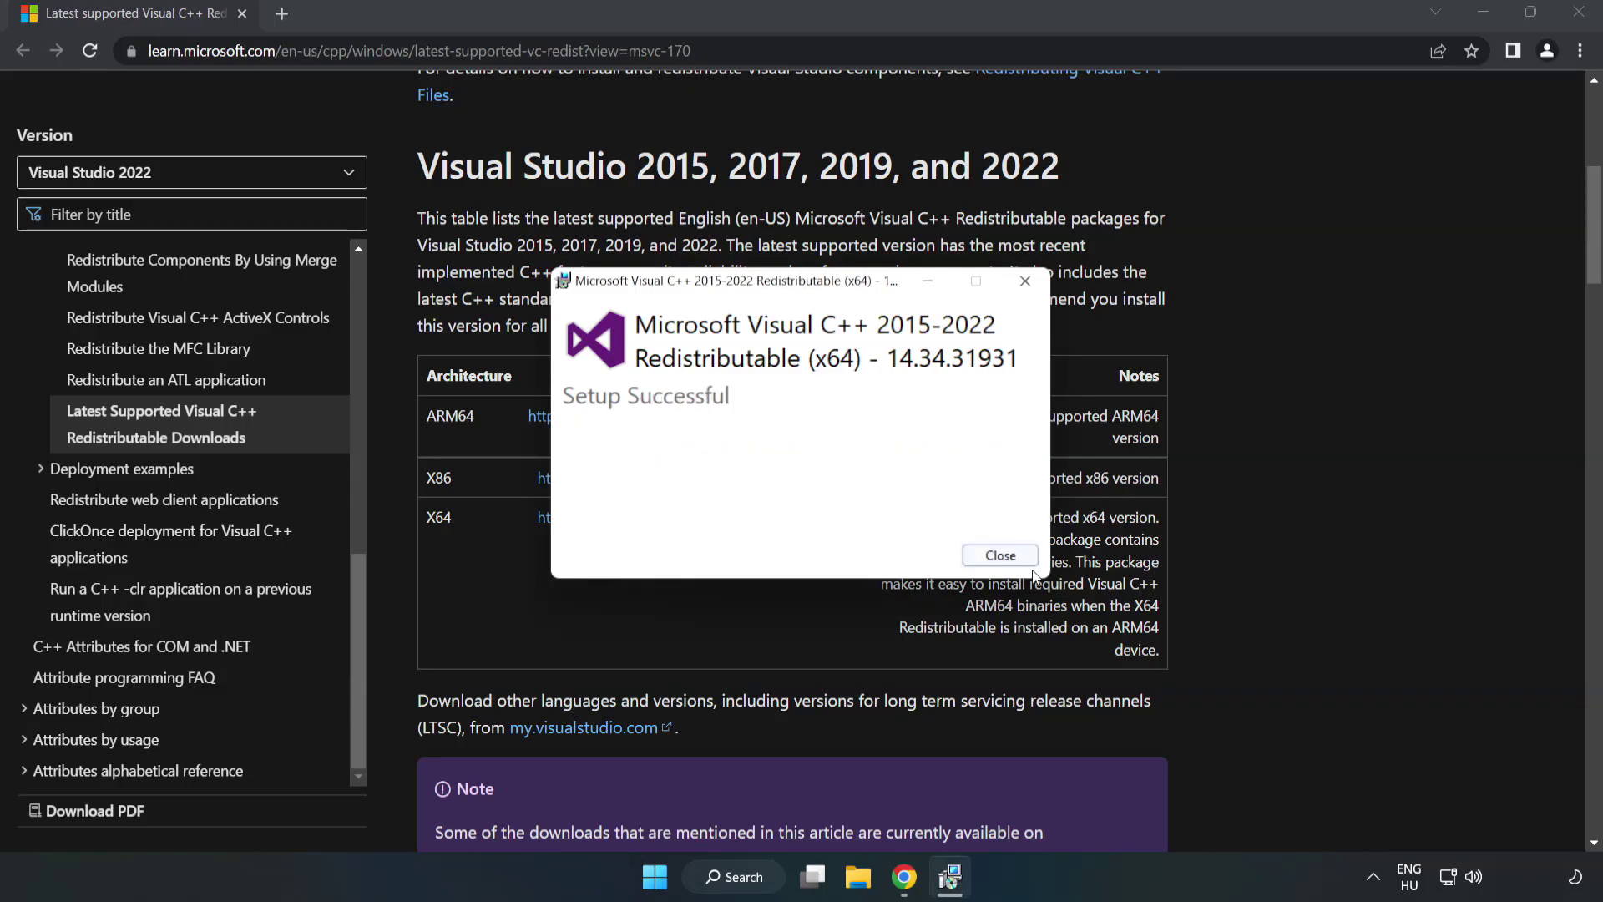
click(1009, 564)
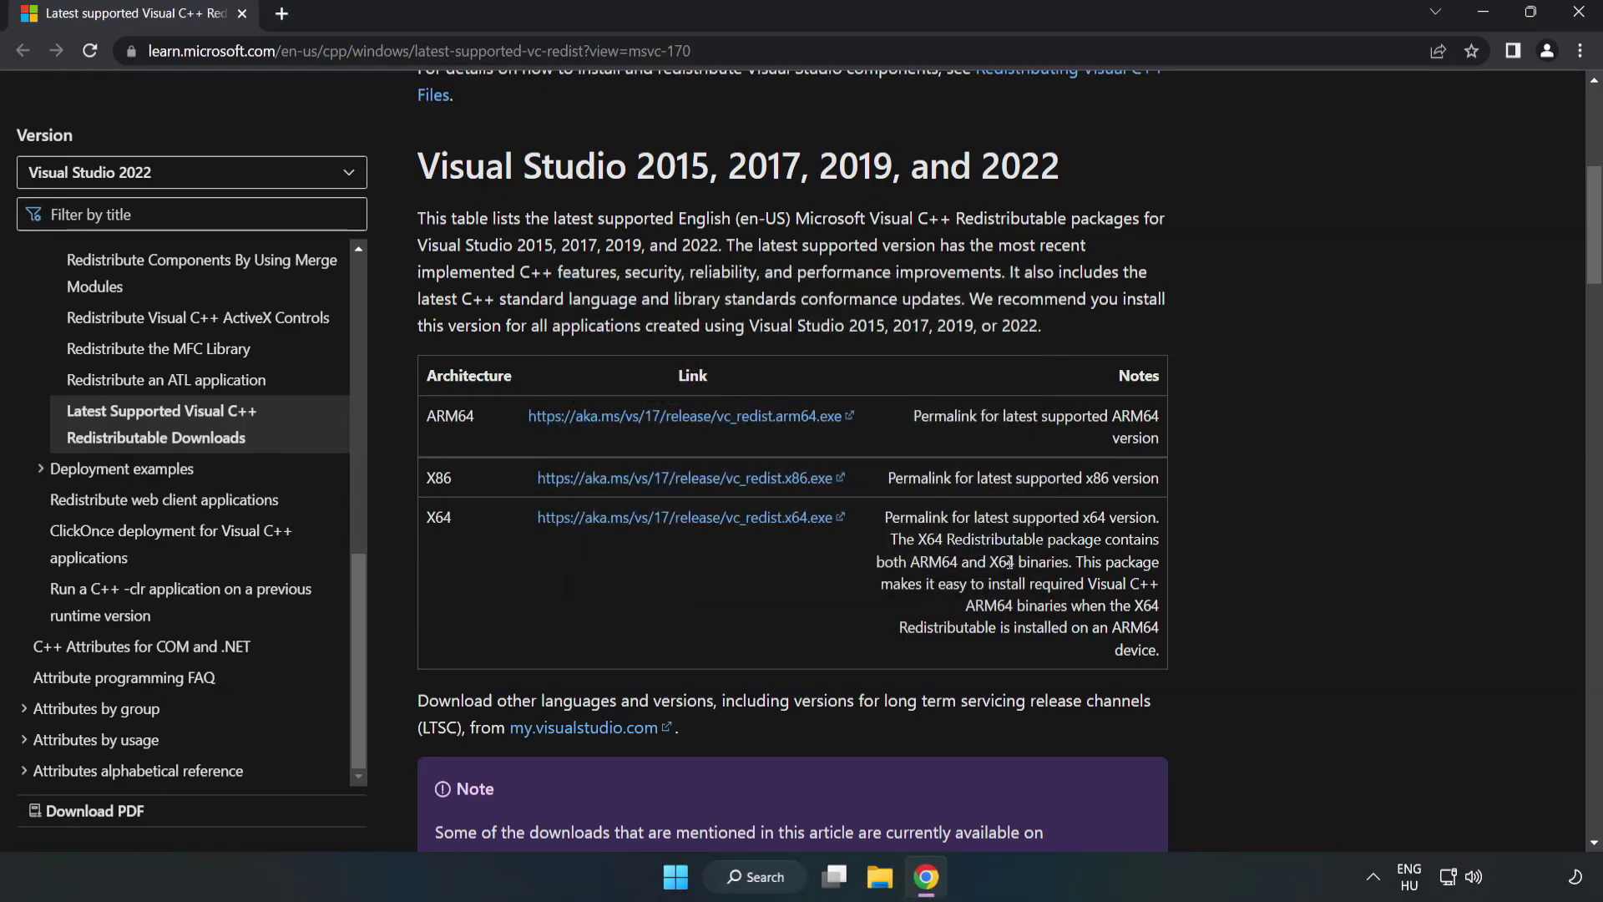
- Close Chrome and launch Command Prompt as administrator from a search for 'cmd'
click(1579, 15)
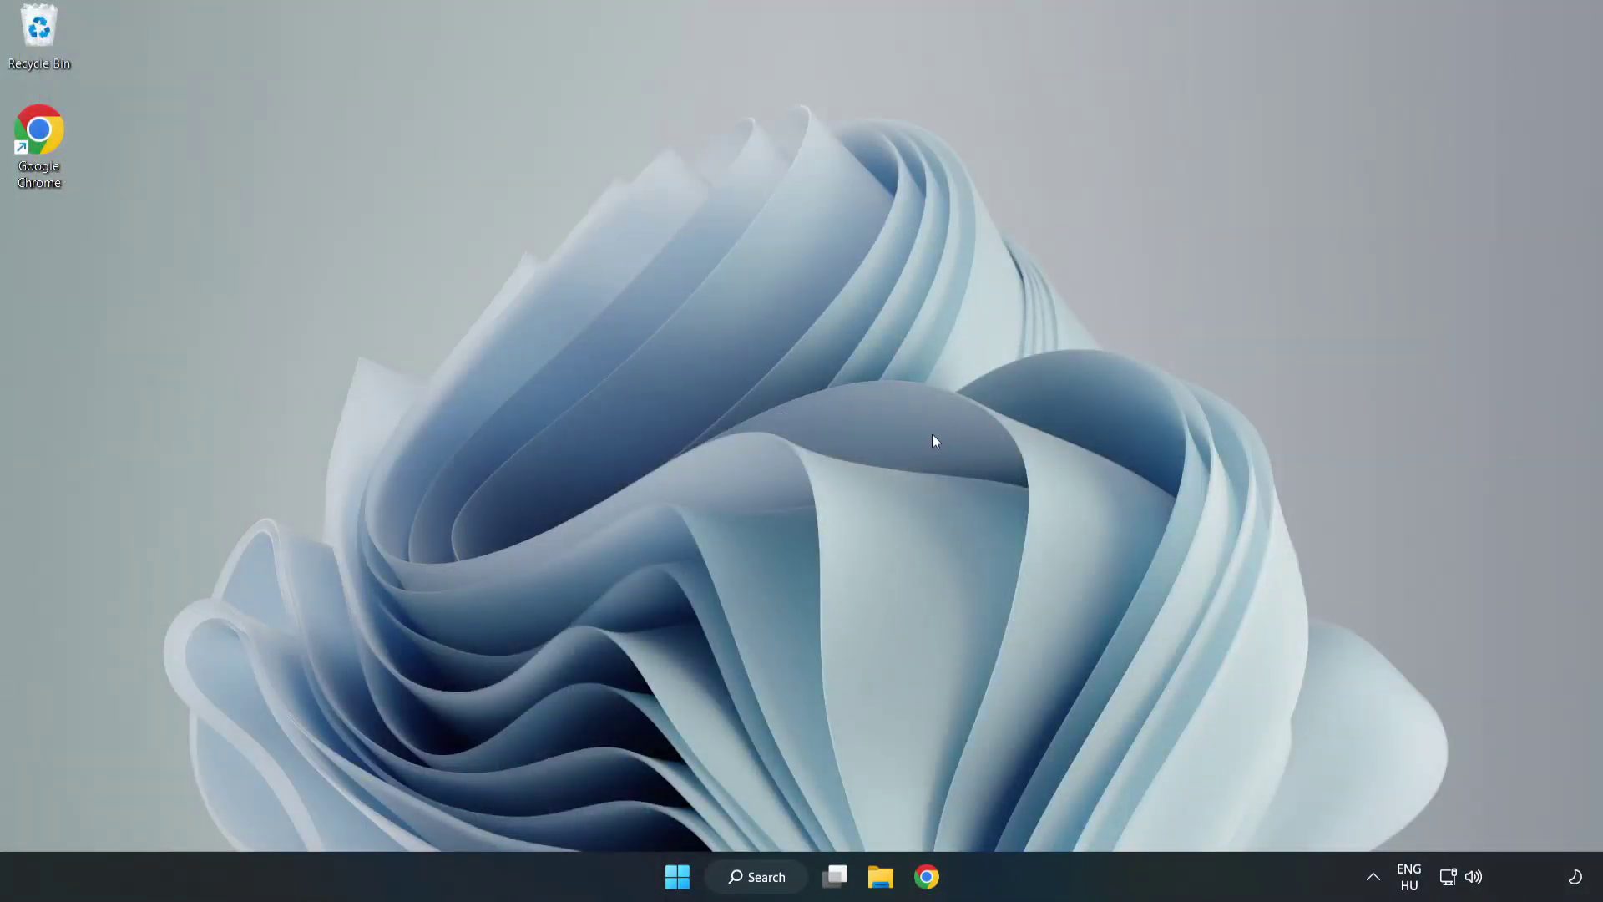
click(776, 876)
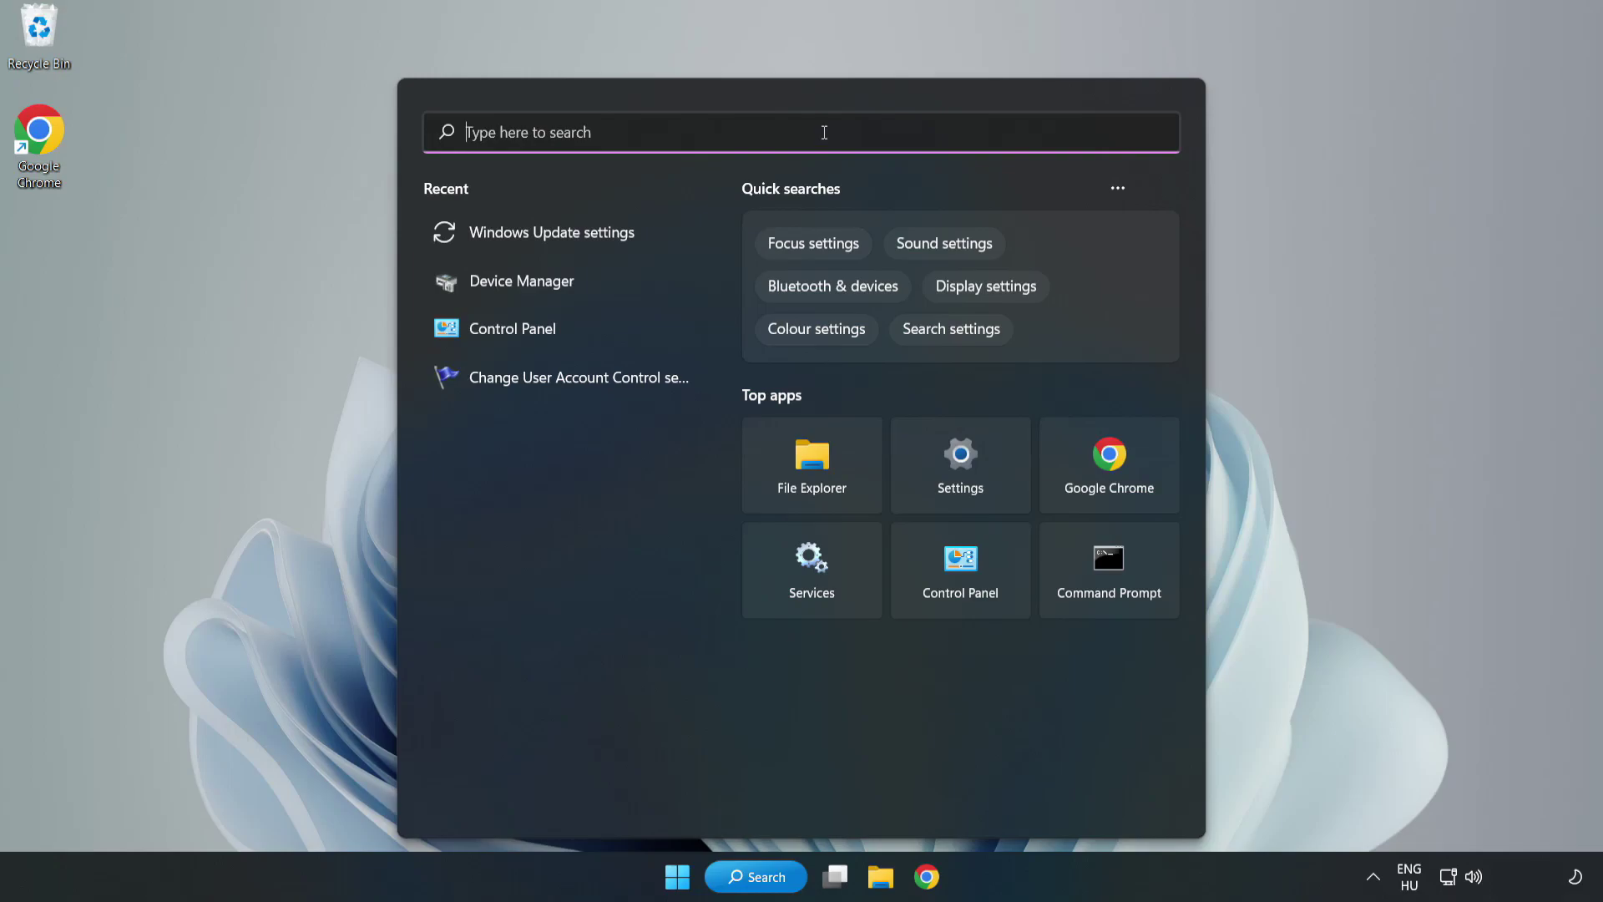
text(cmd)
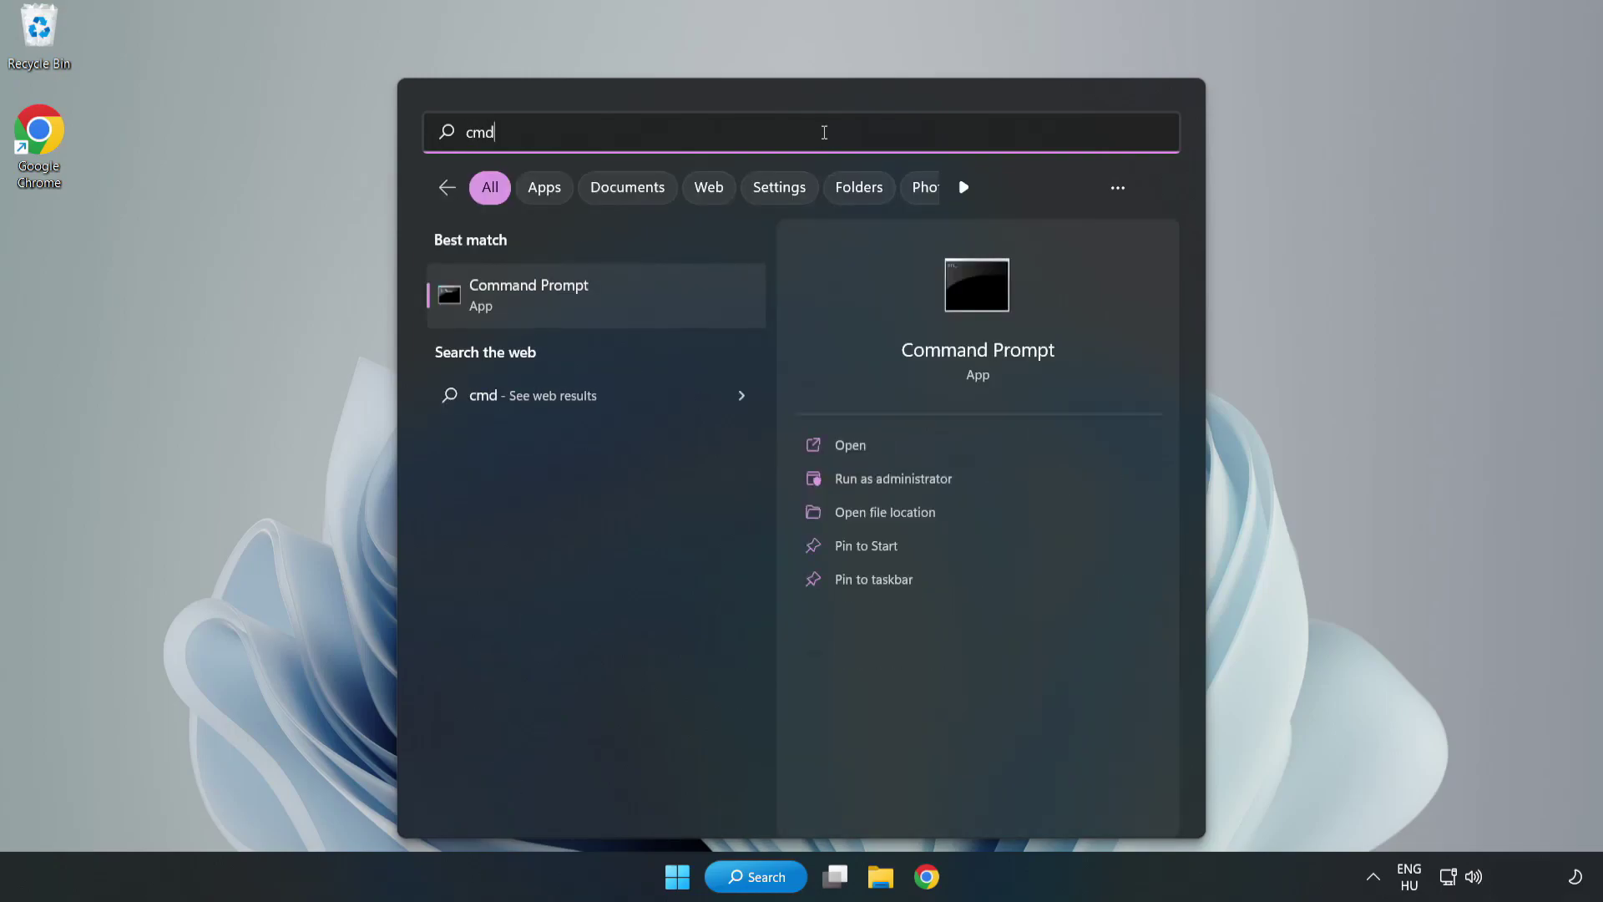
click(630, 304)
right_click(629, 303)
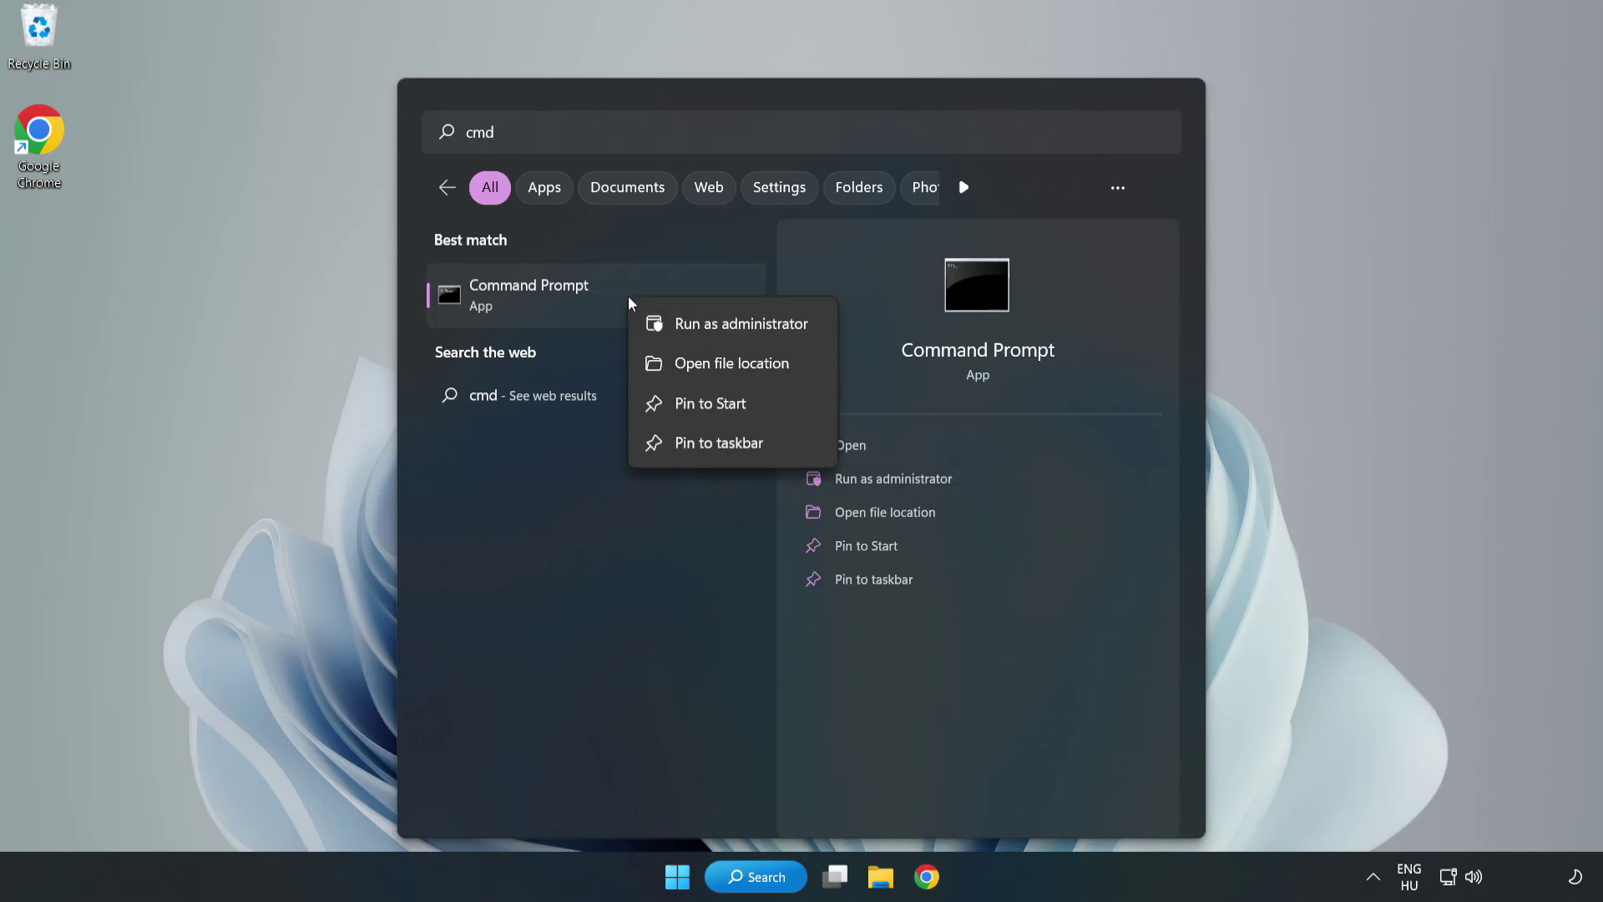
click(692, 325)
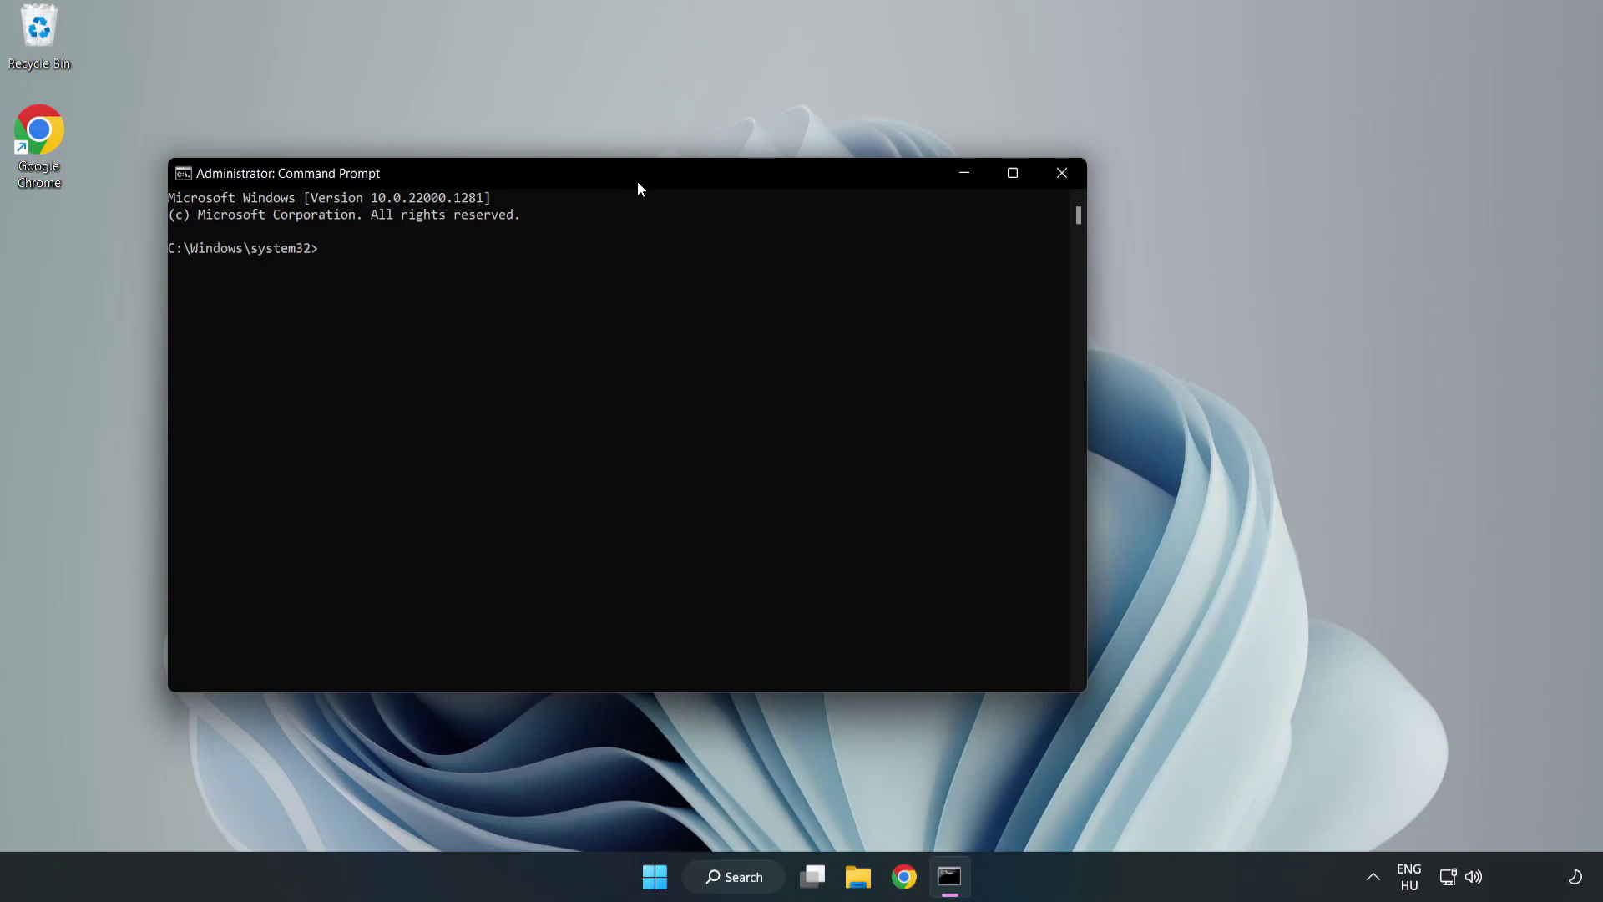
drag(637, 182, 815, 182)
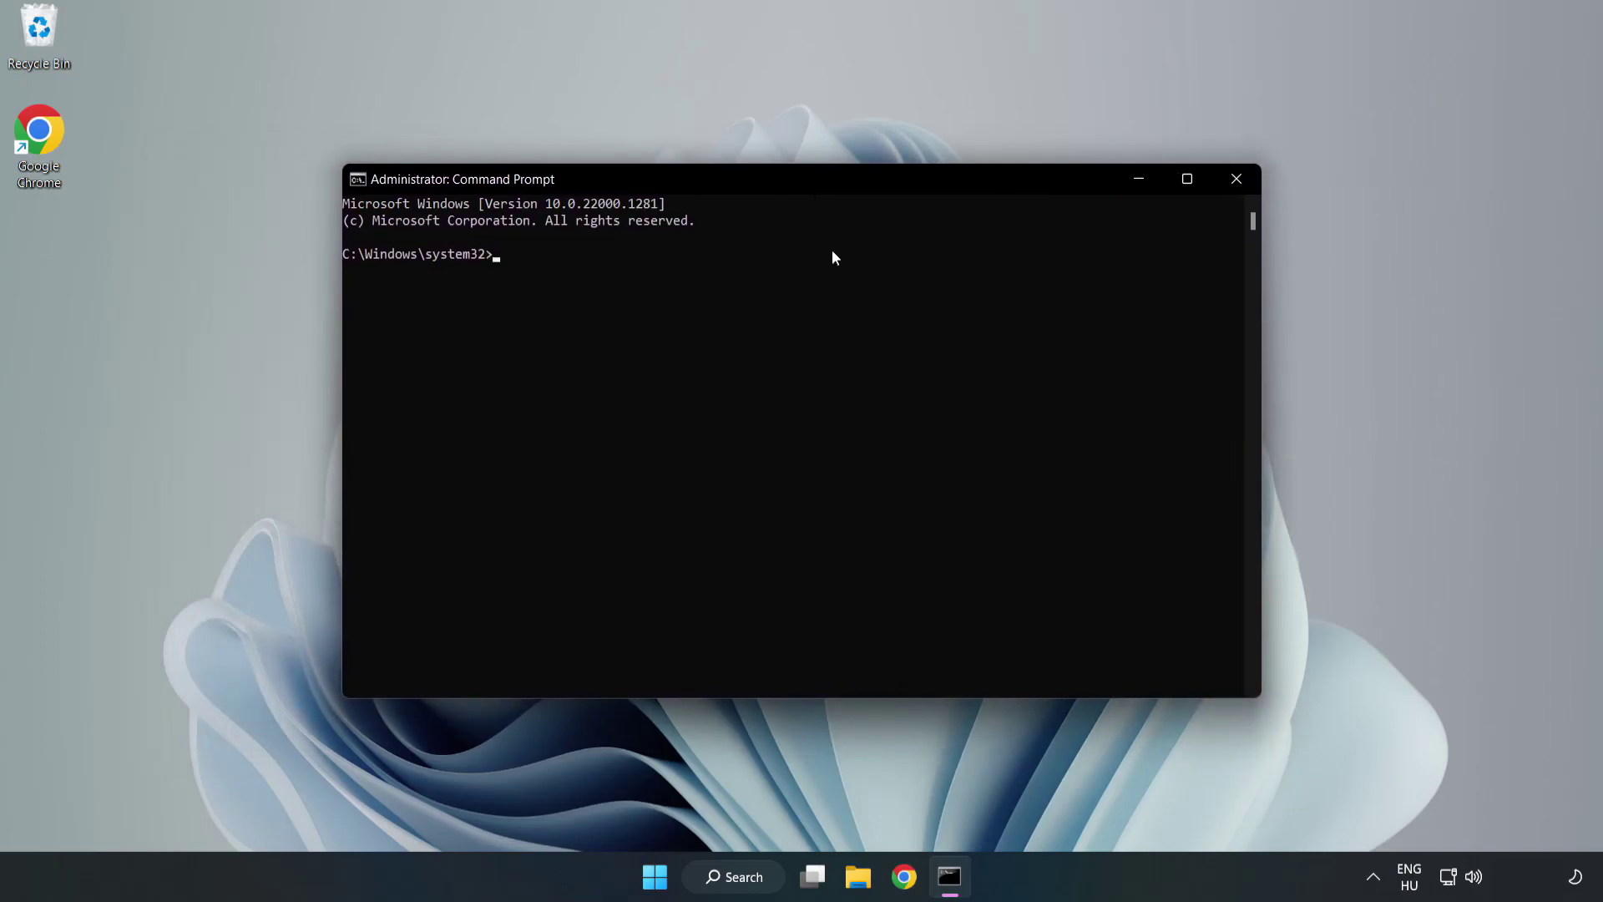
text(sfc )
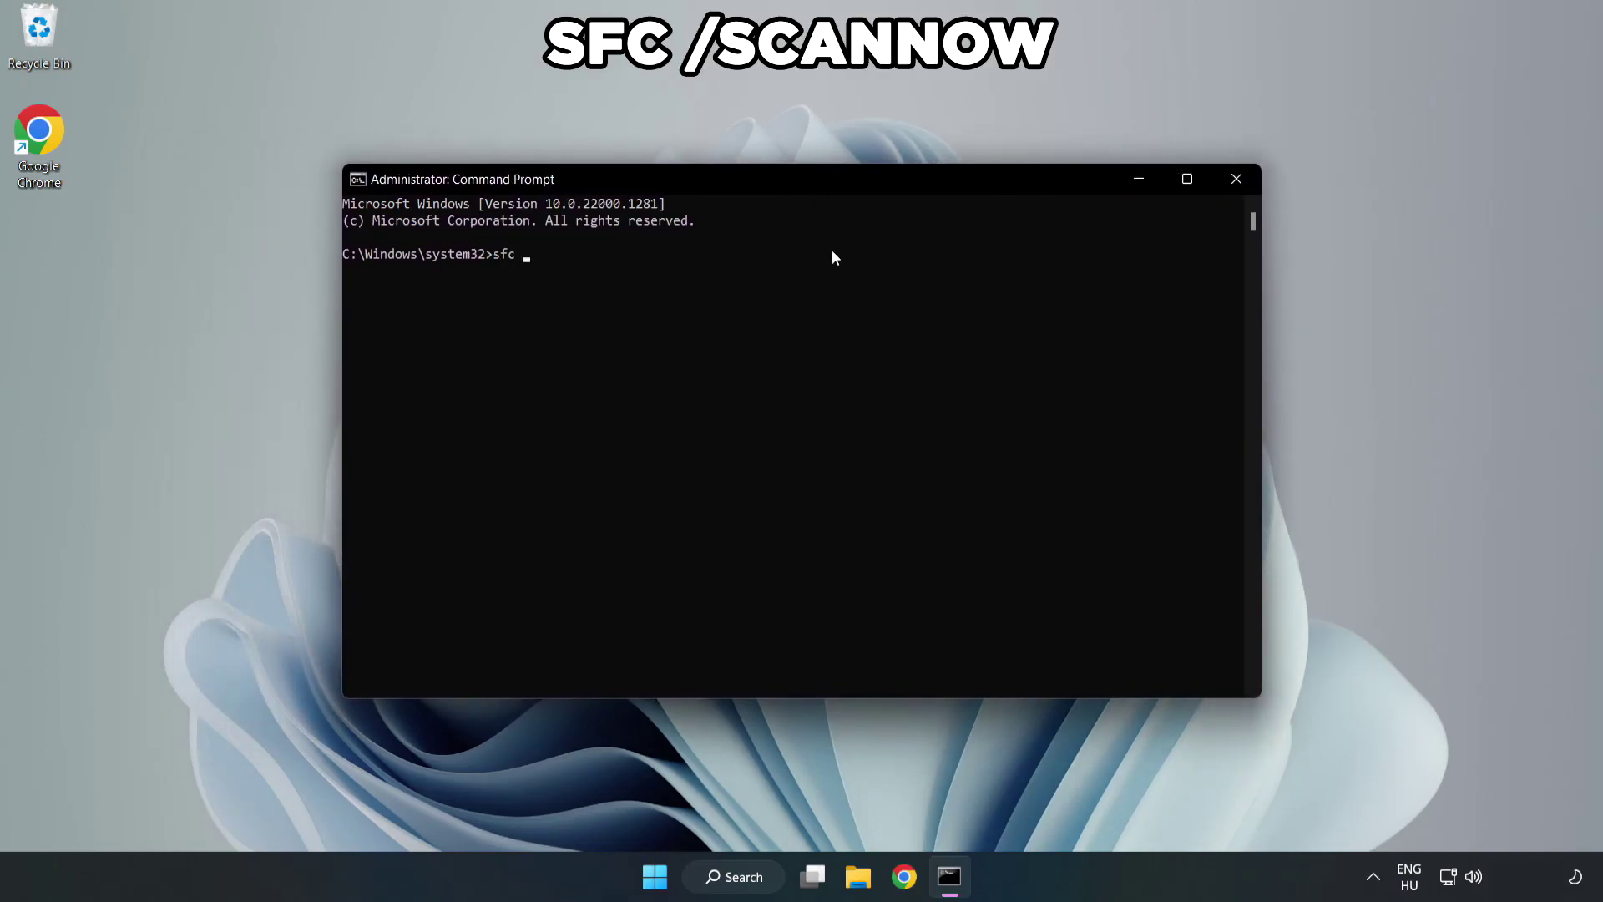
text(/scann)
text(ow)
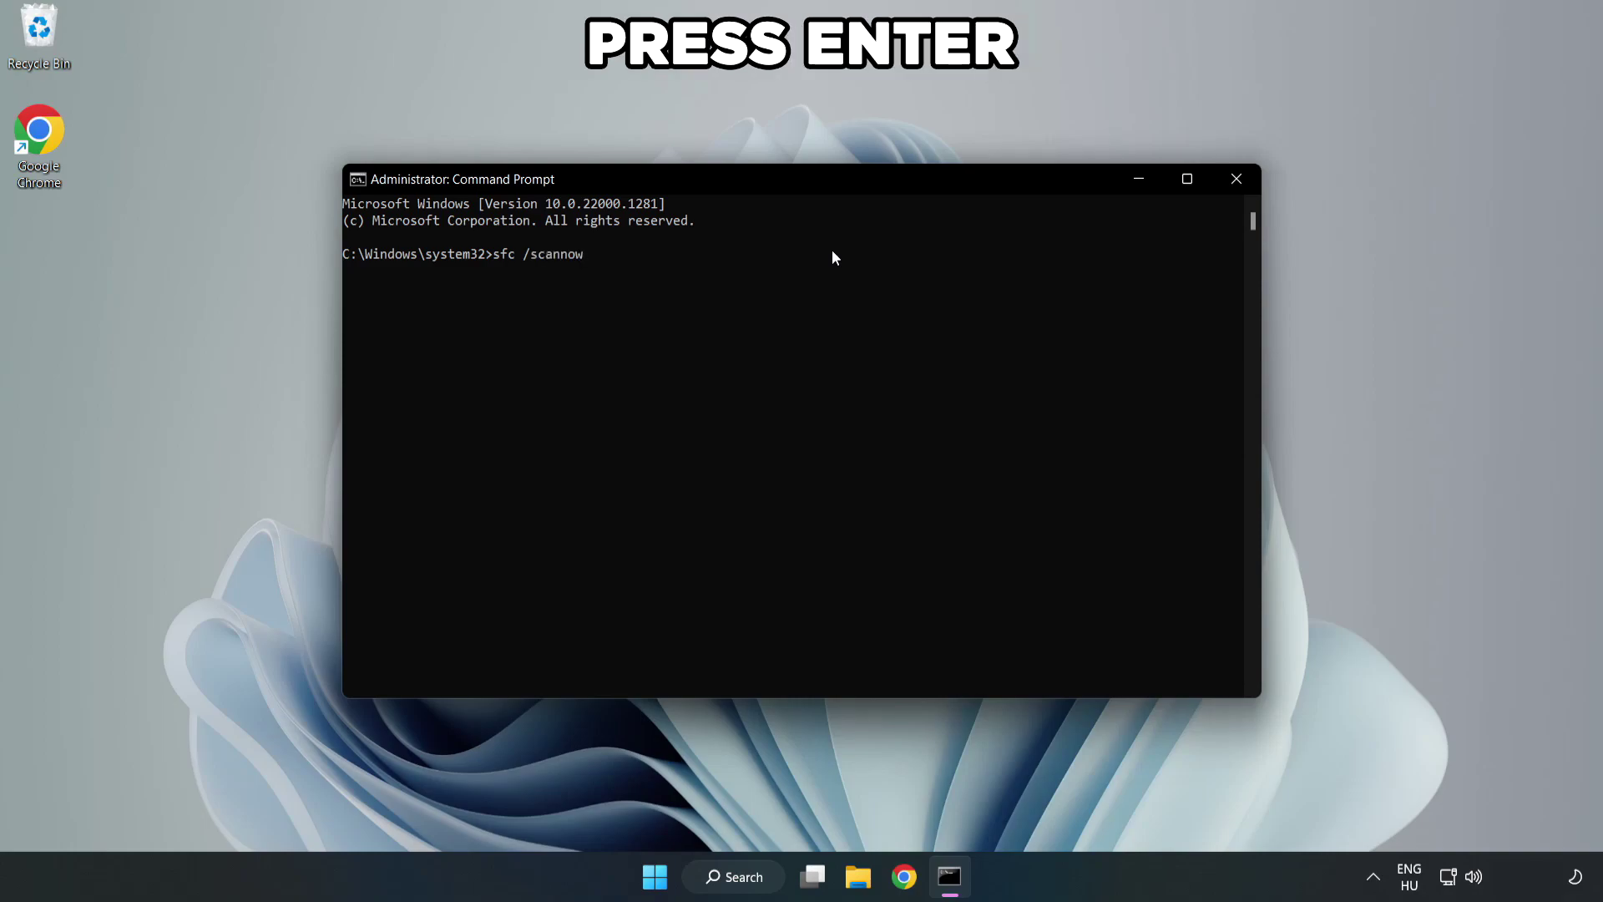
- Run sfc /scannow and let the system file verification complete with no violations
key(Return)
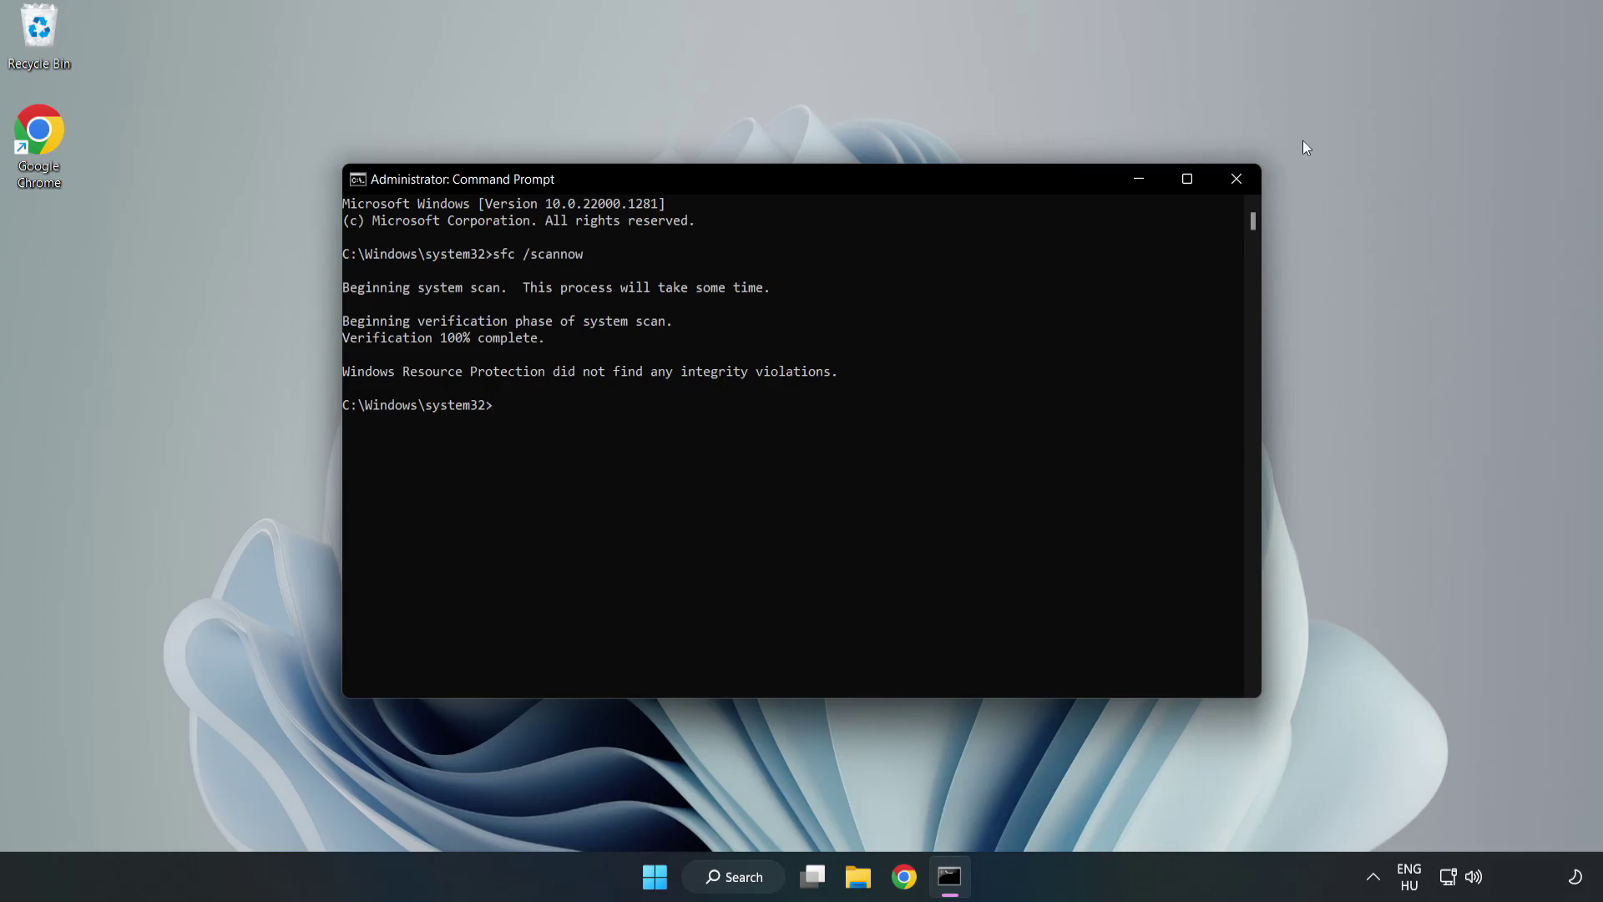
- Close Command Prompt and bring up the Start menu's power options to restart the PC
click(1233, 185)
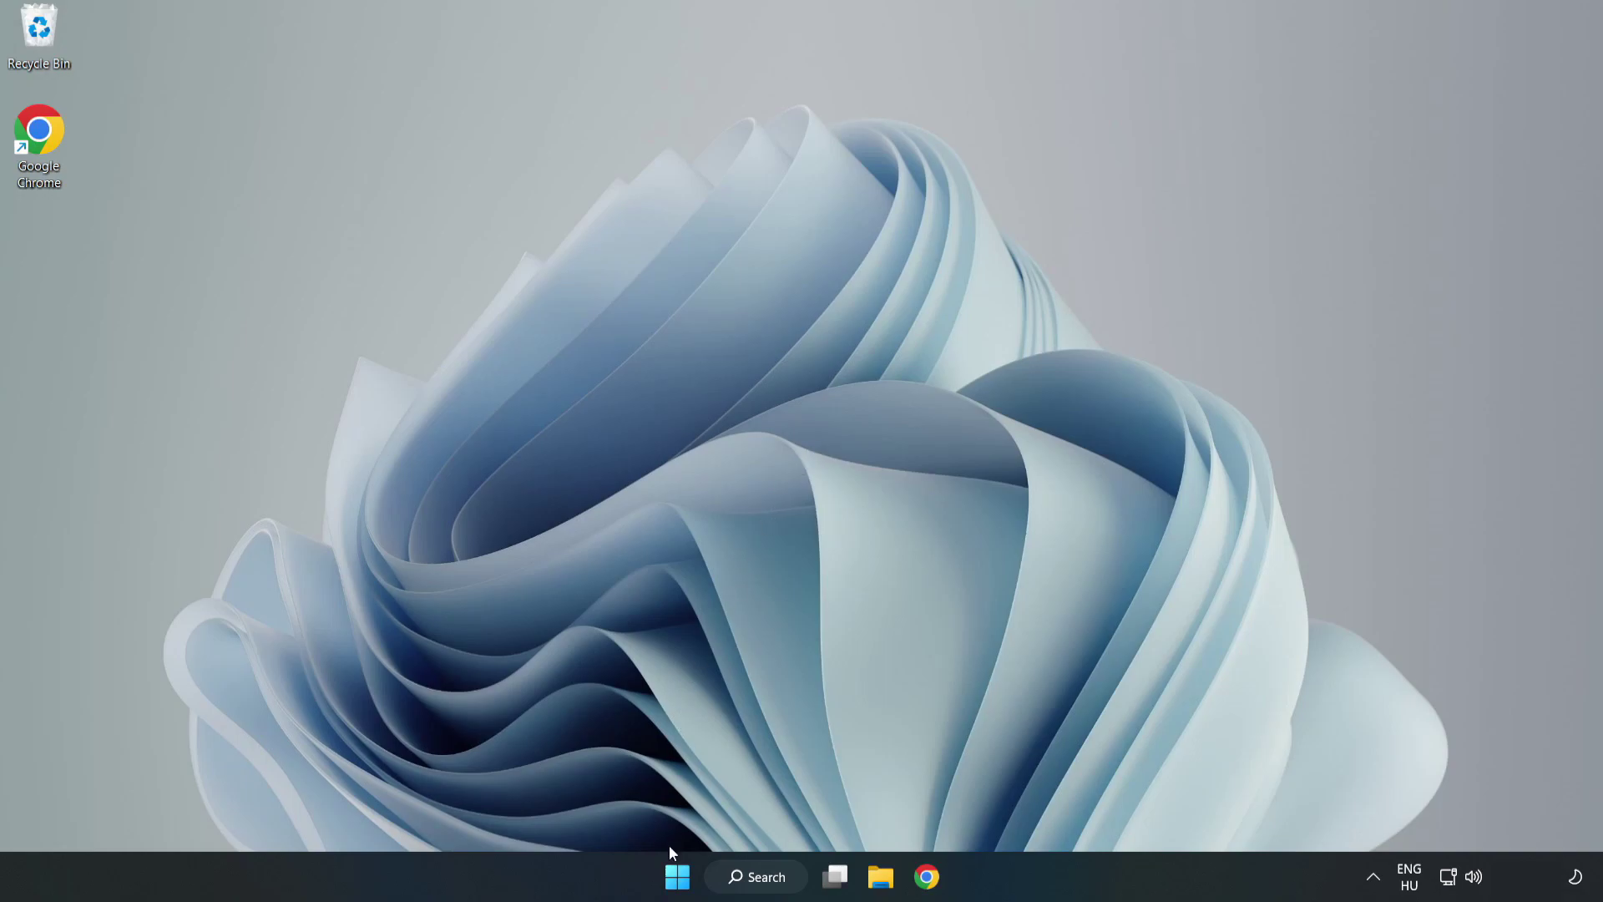
click(676, 874)
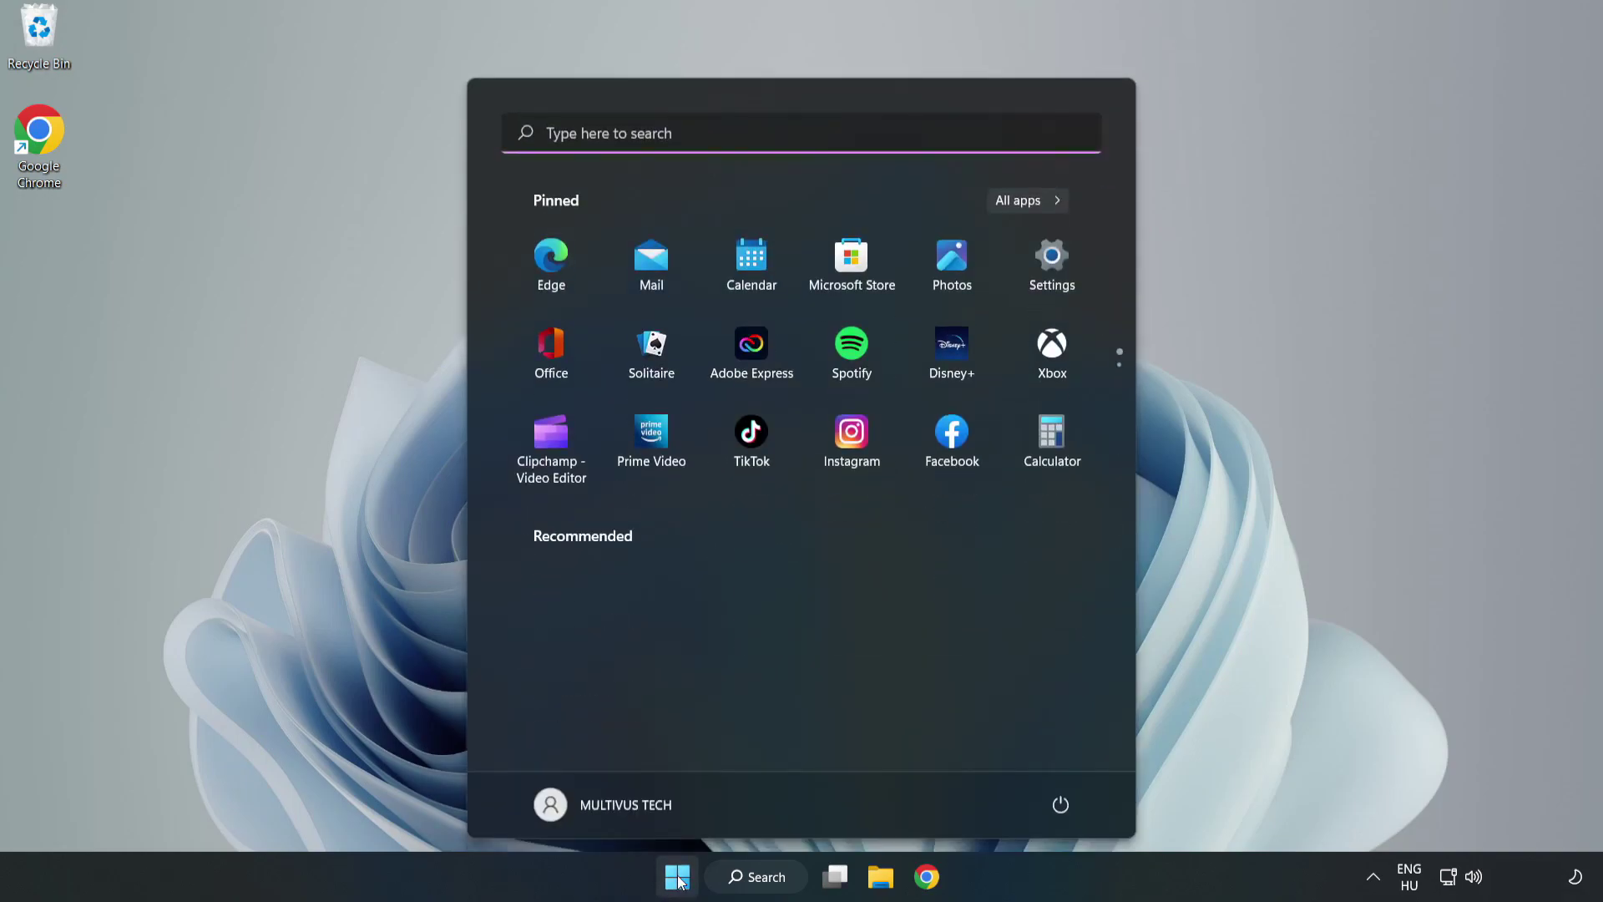
click(1061, 805)
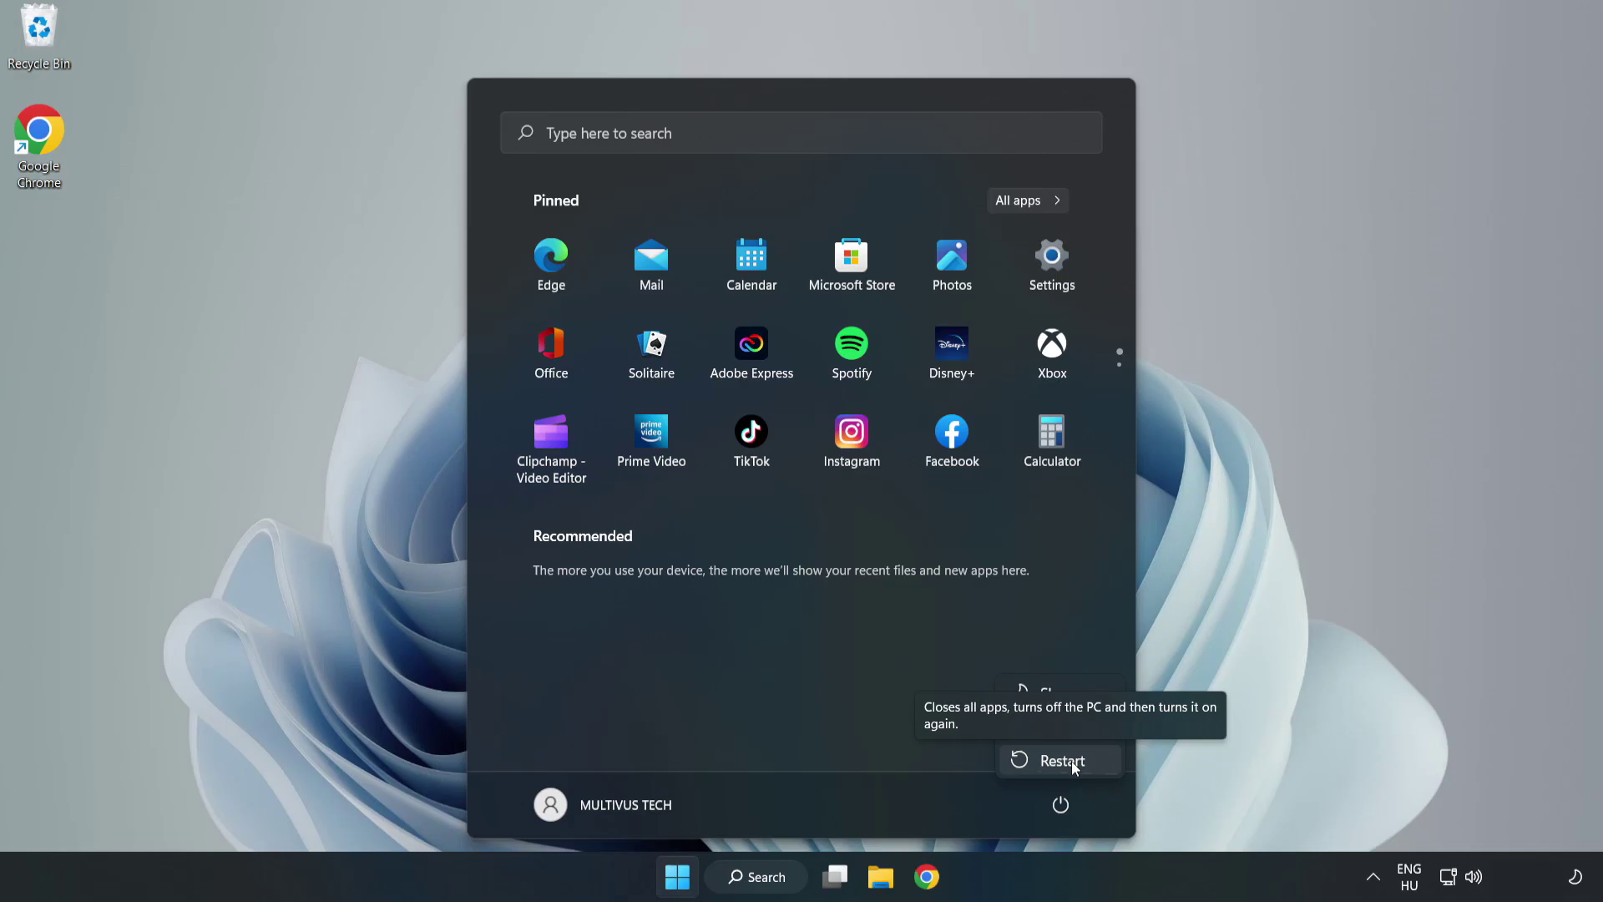